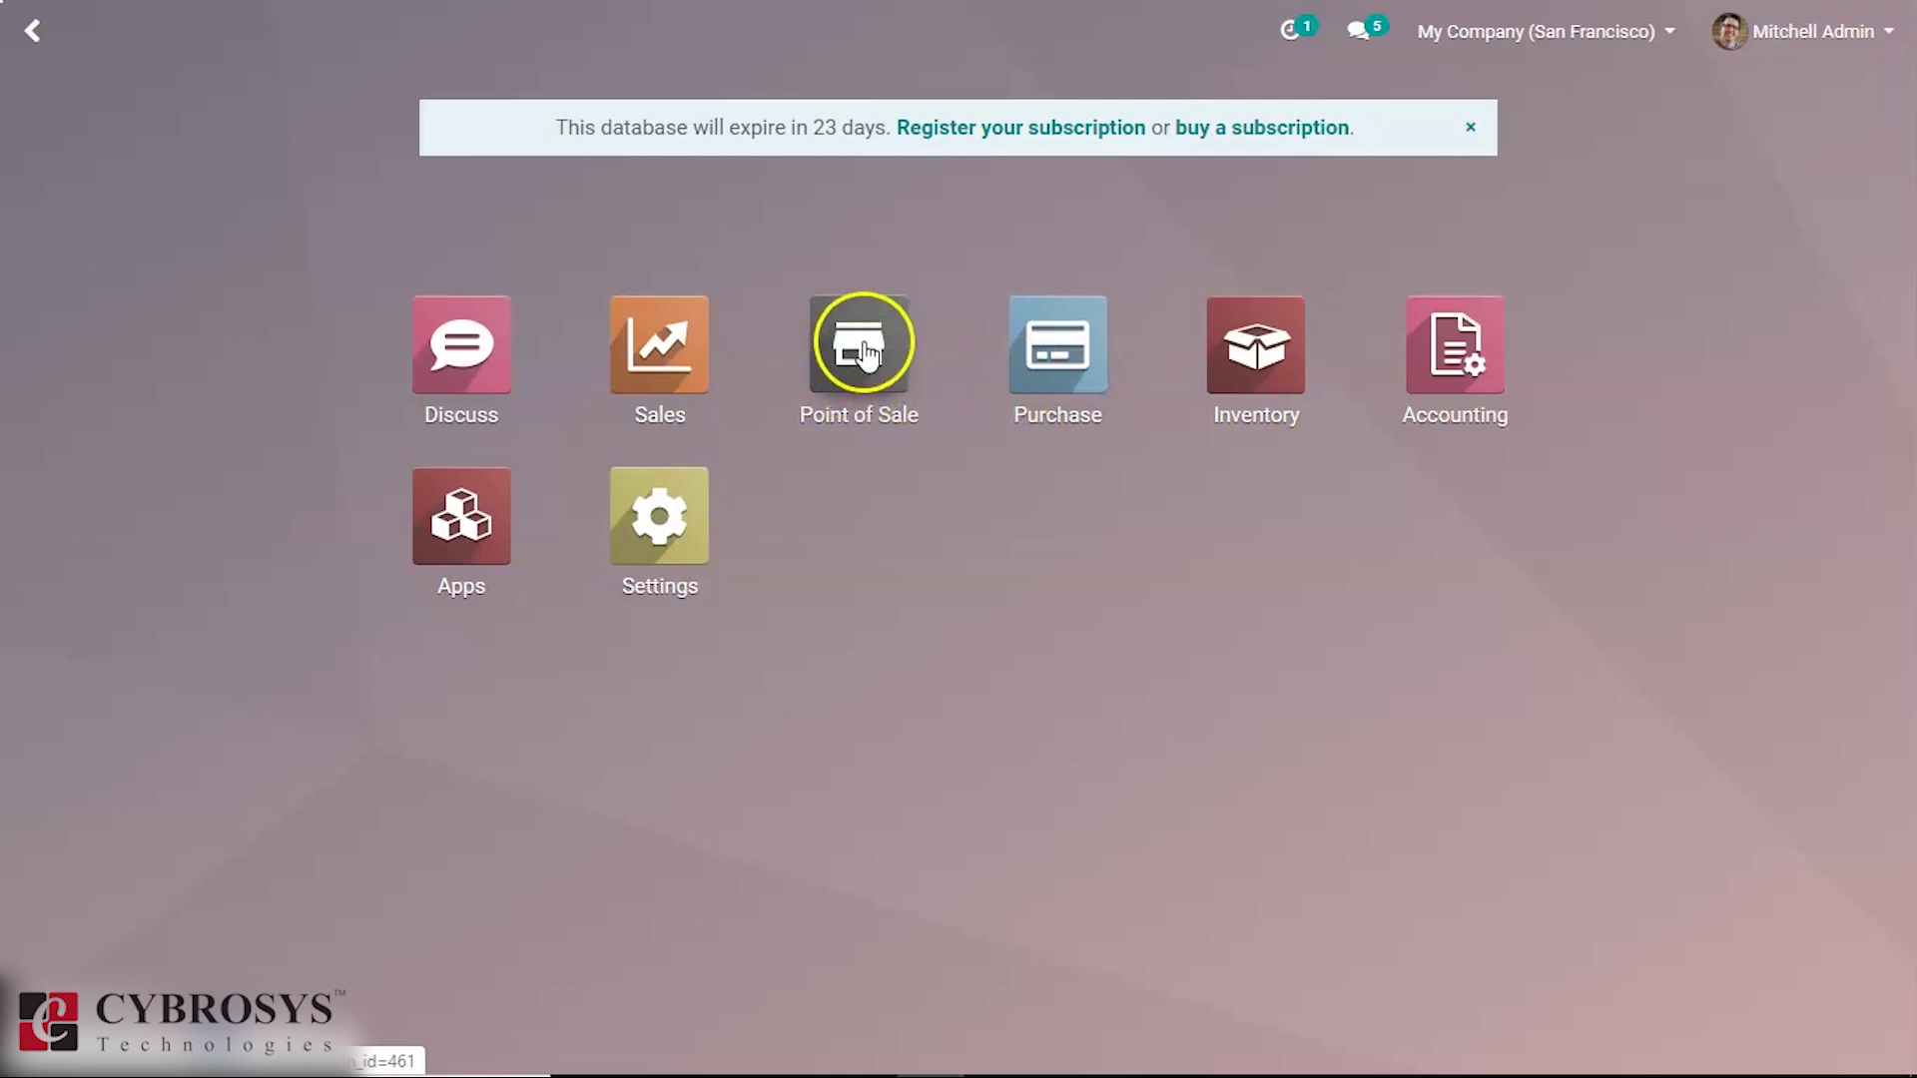
Open the Point of Sale Payment Methods list from the Configuration menu
left_click(862, 351)
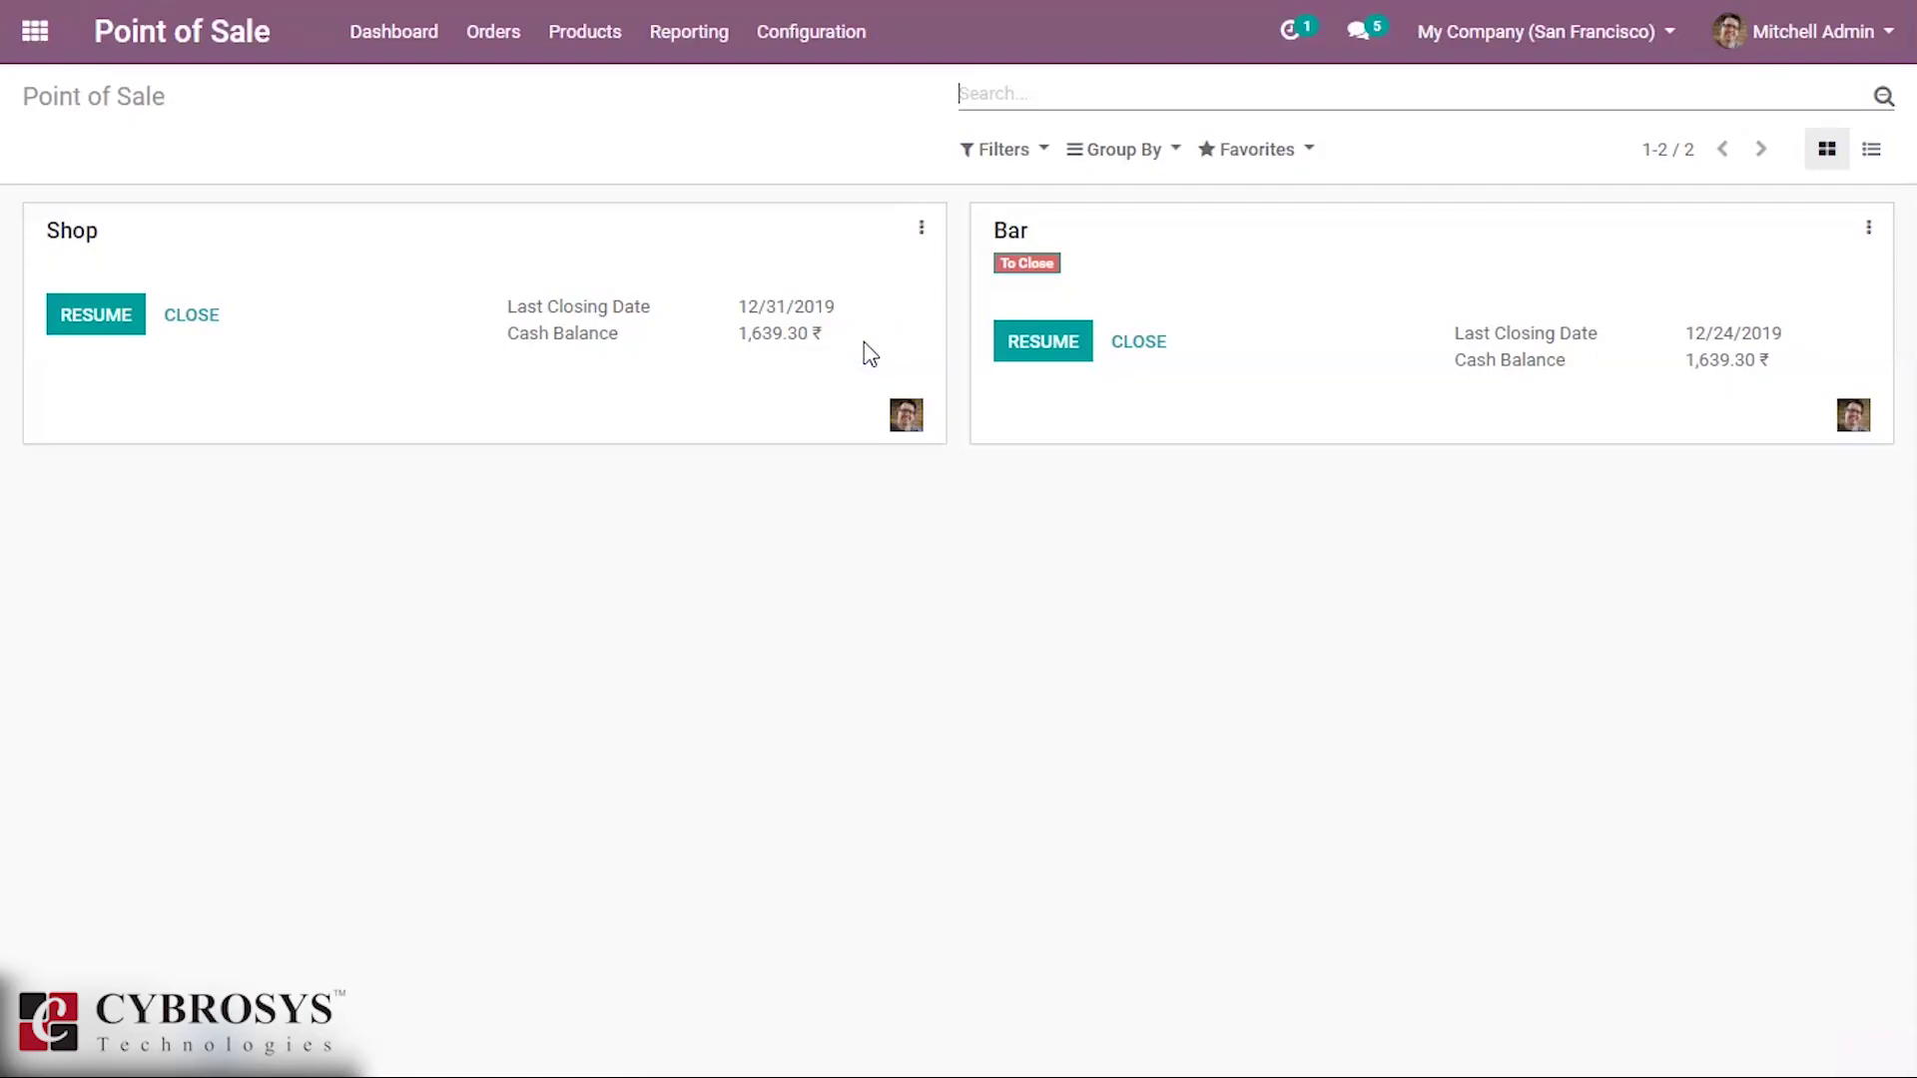
left_click(821, 27)
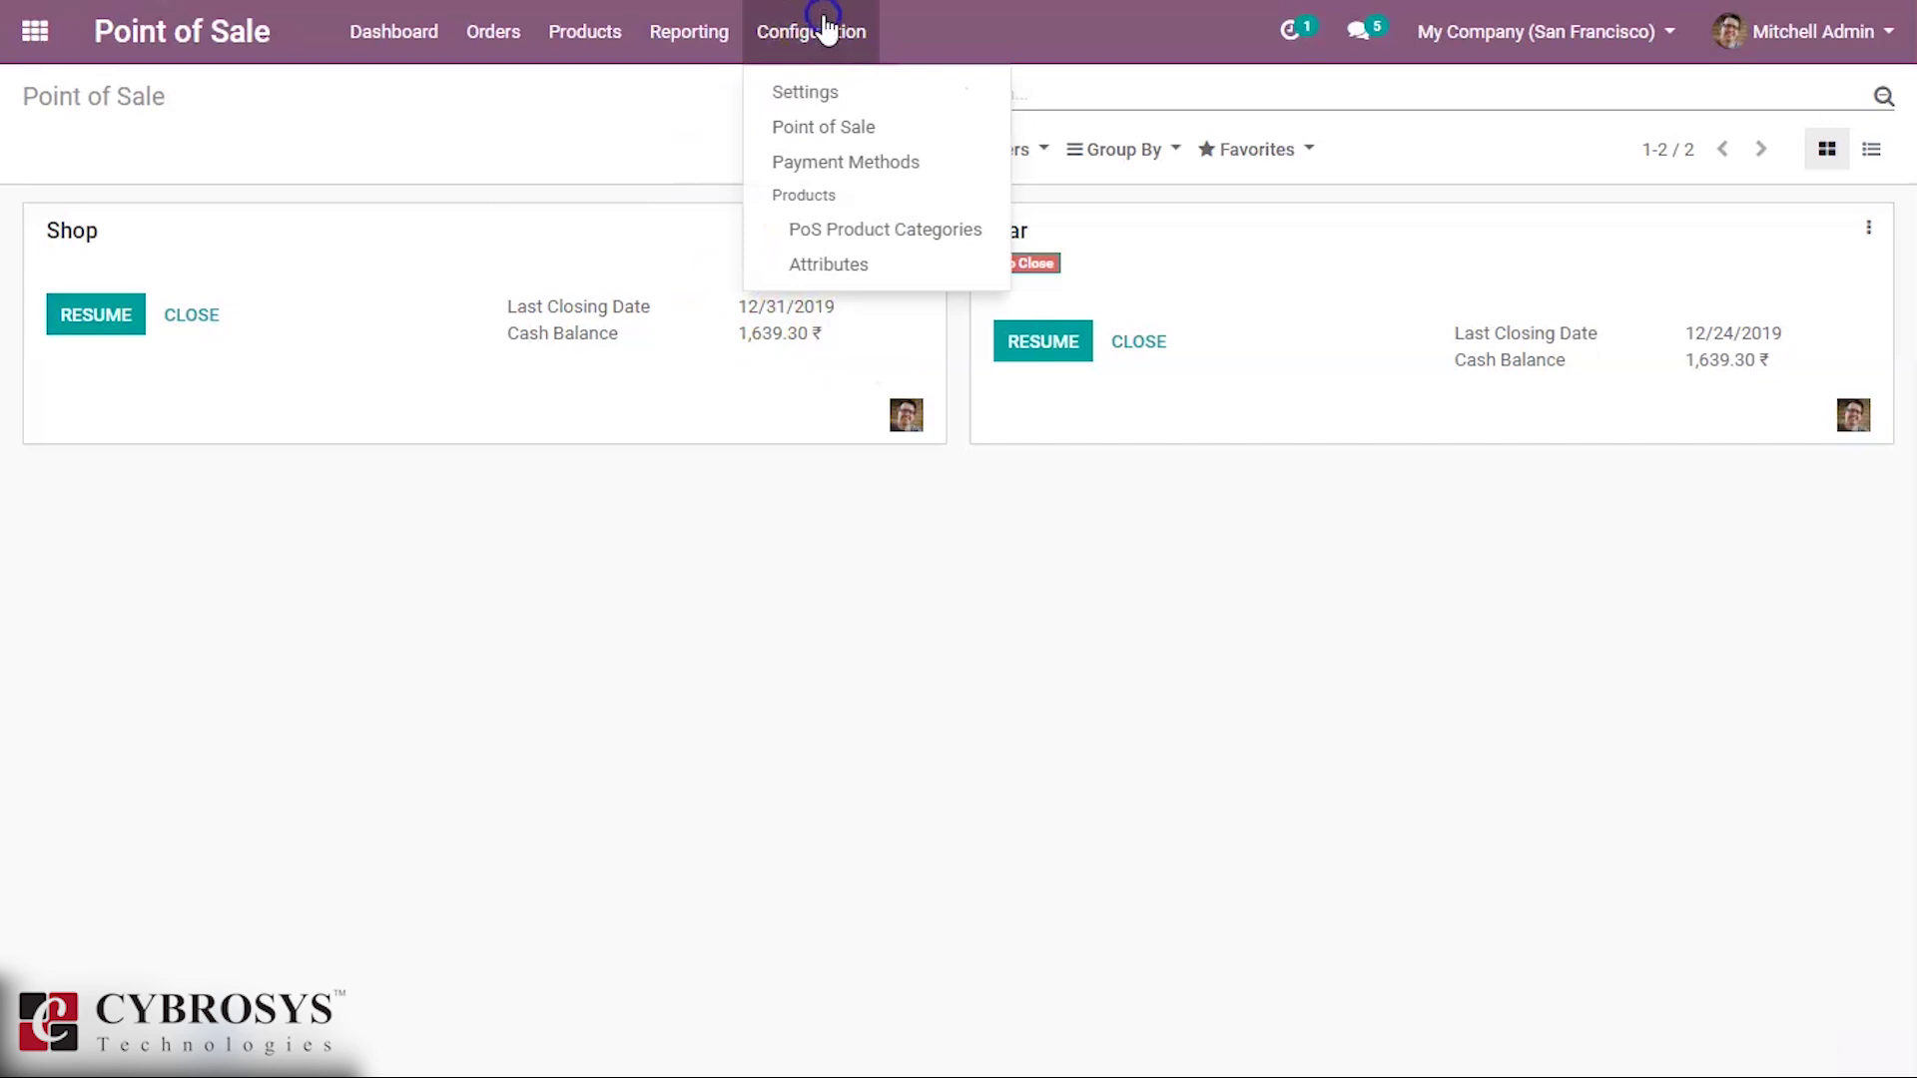
left_click(870, 162)
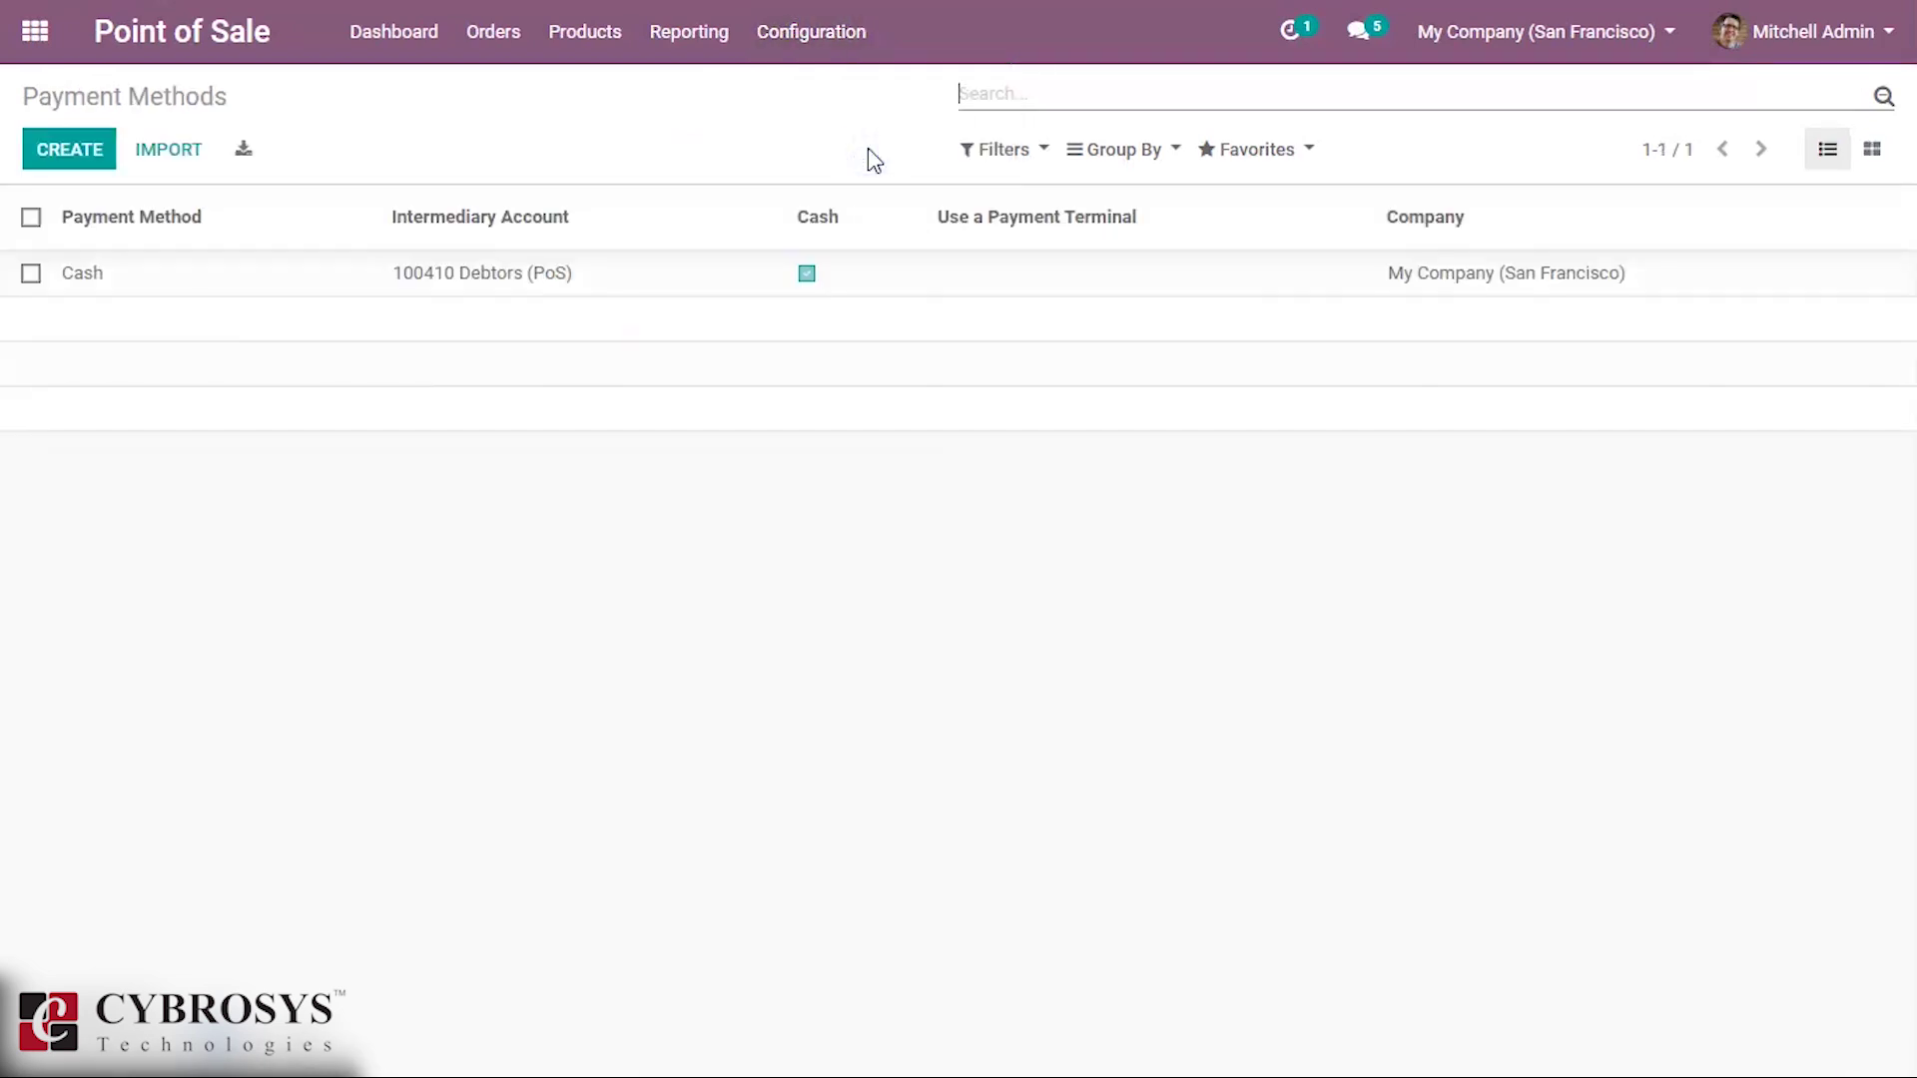
double_click(352, 275)
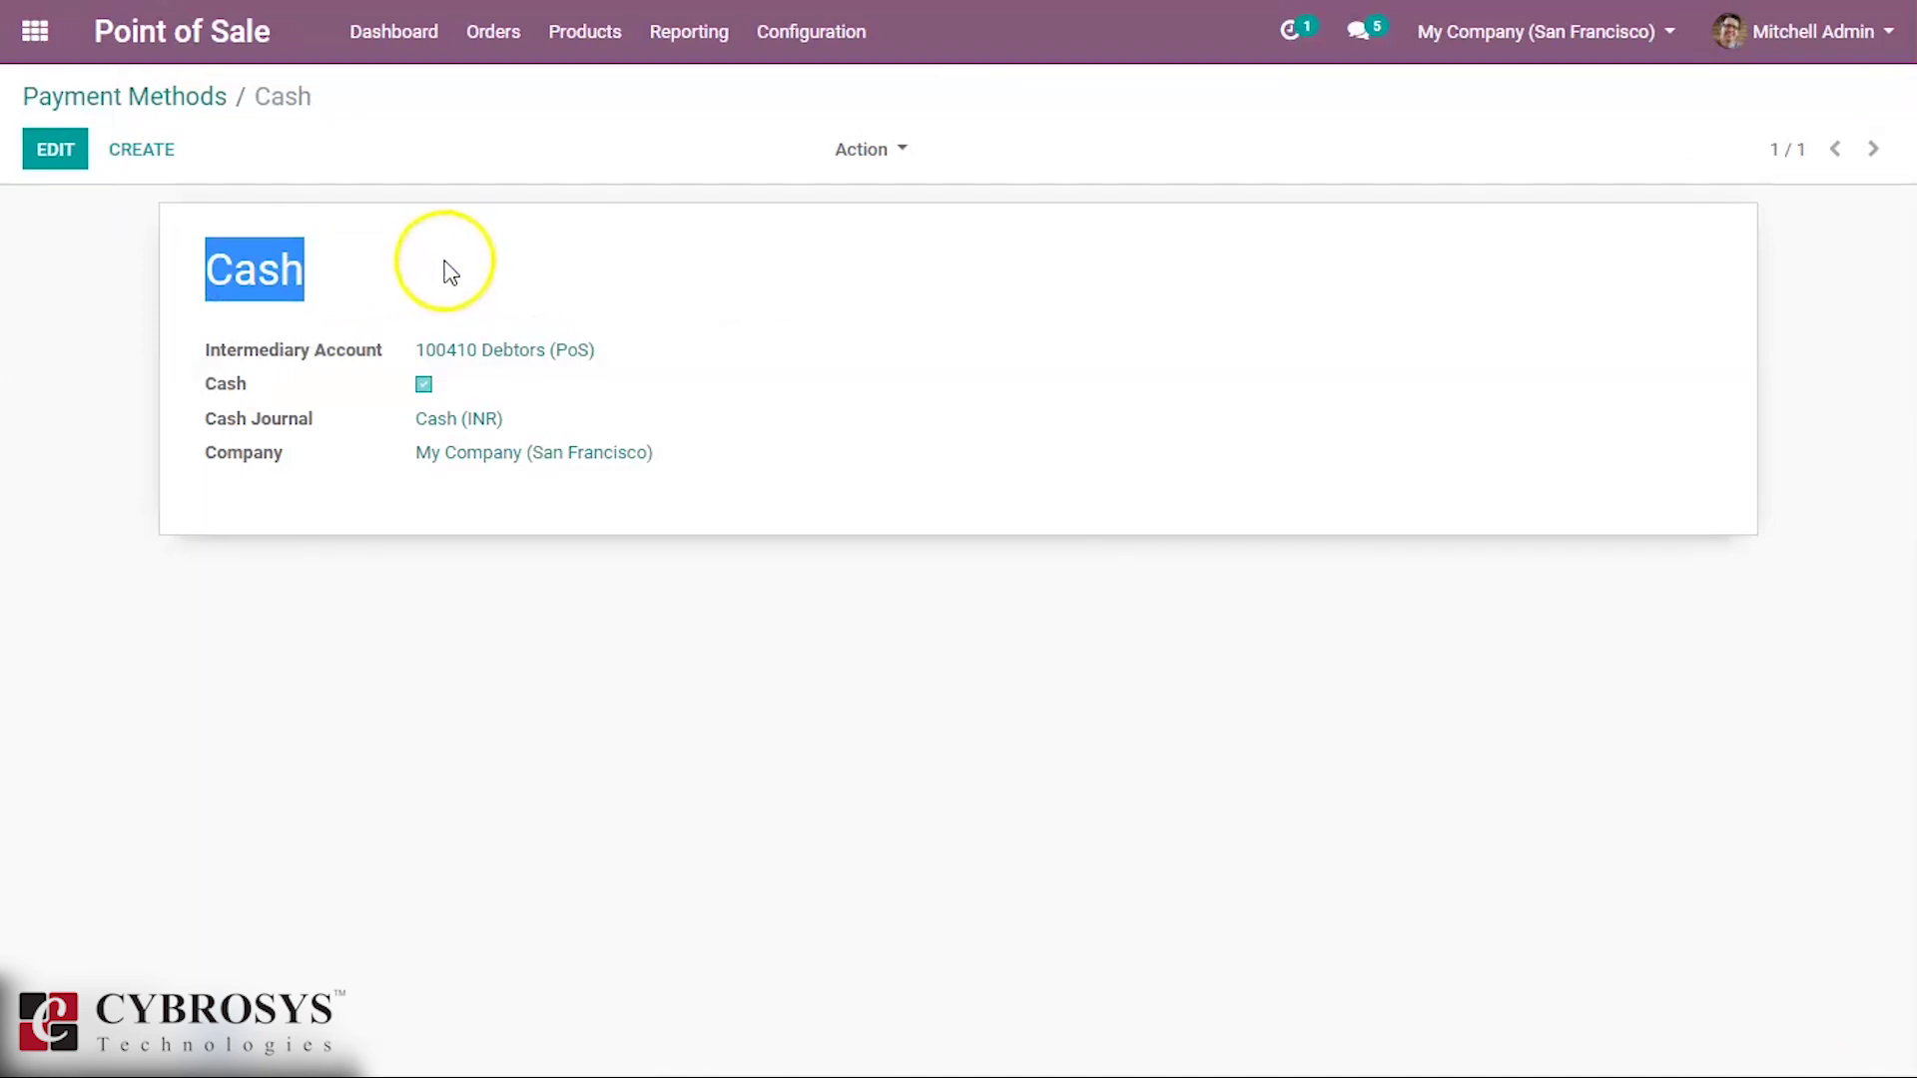
left_click(450, 271)
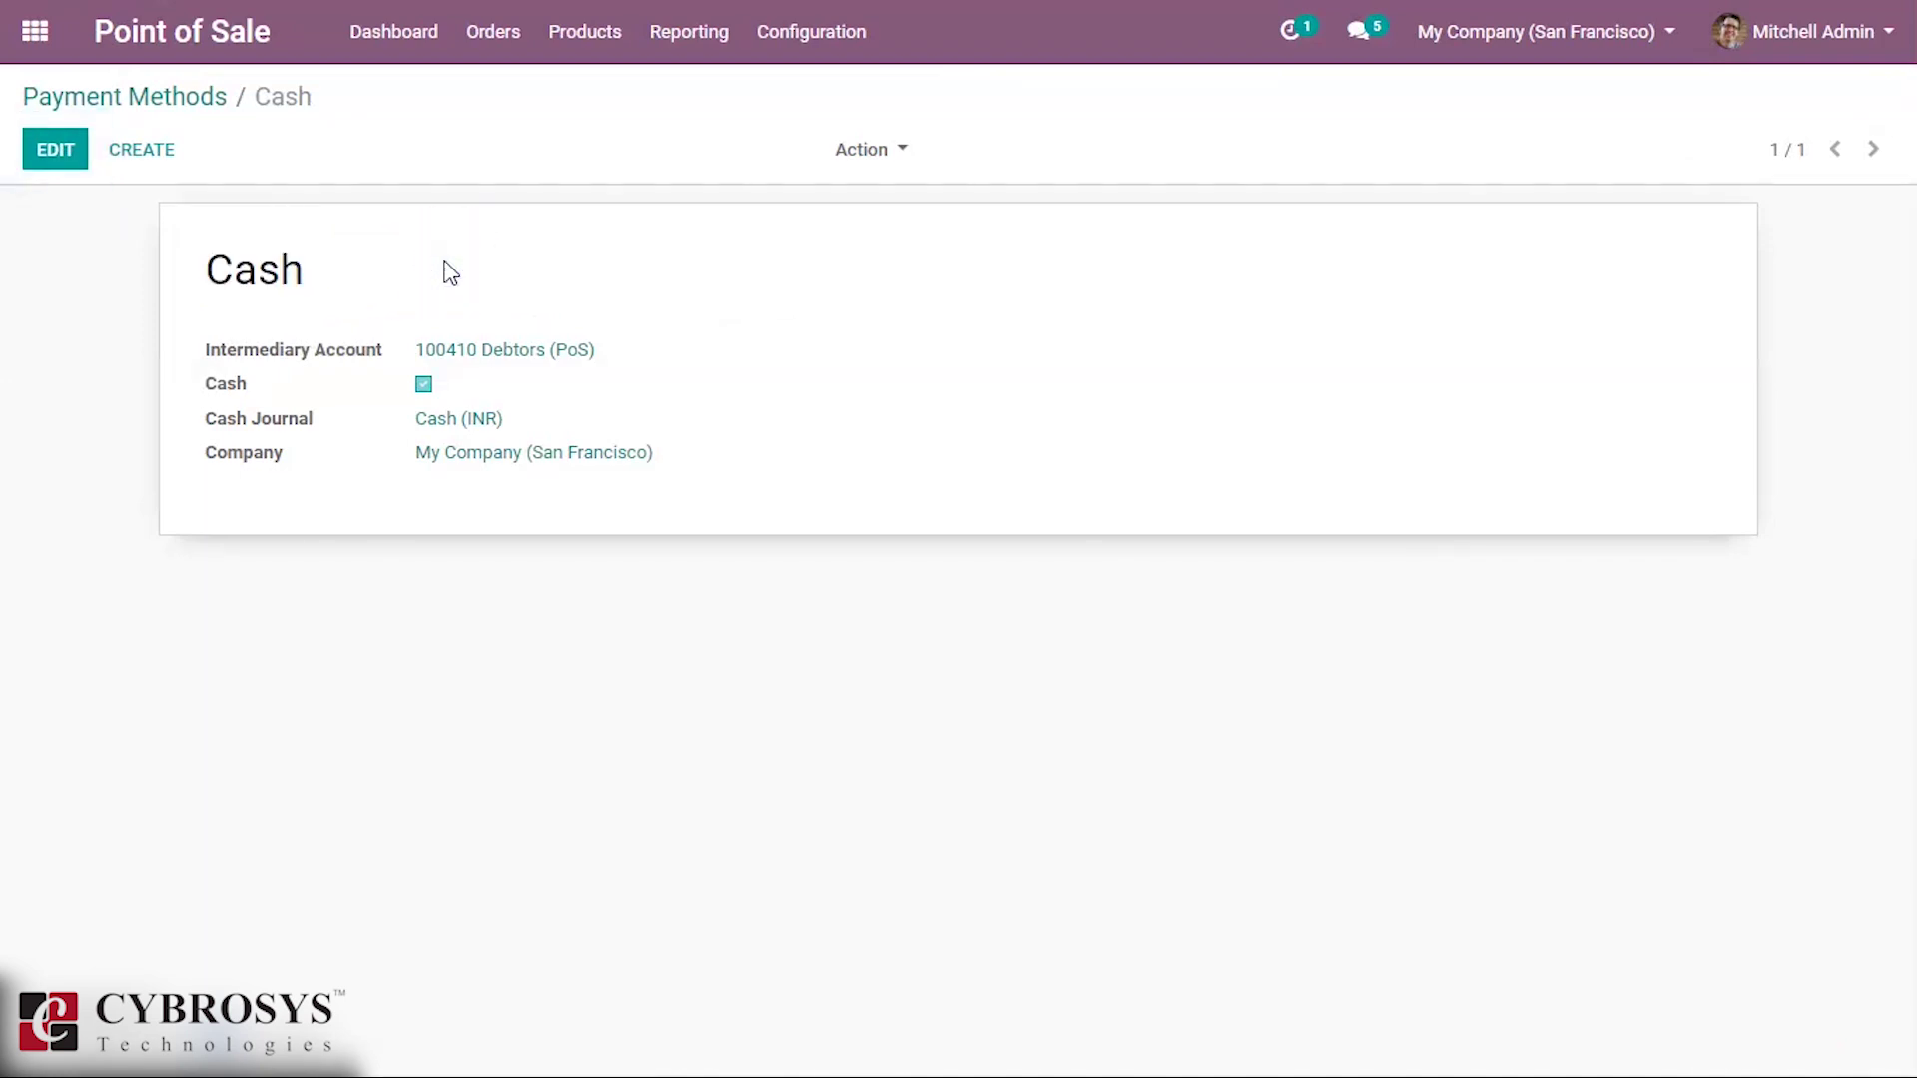
left_click(147, 103)
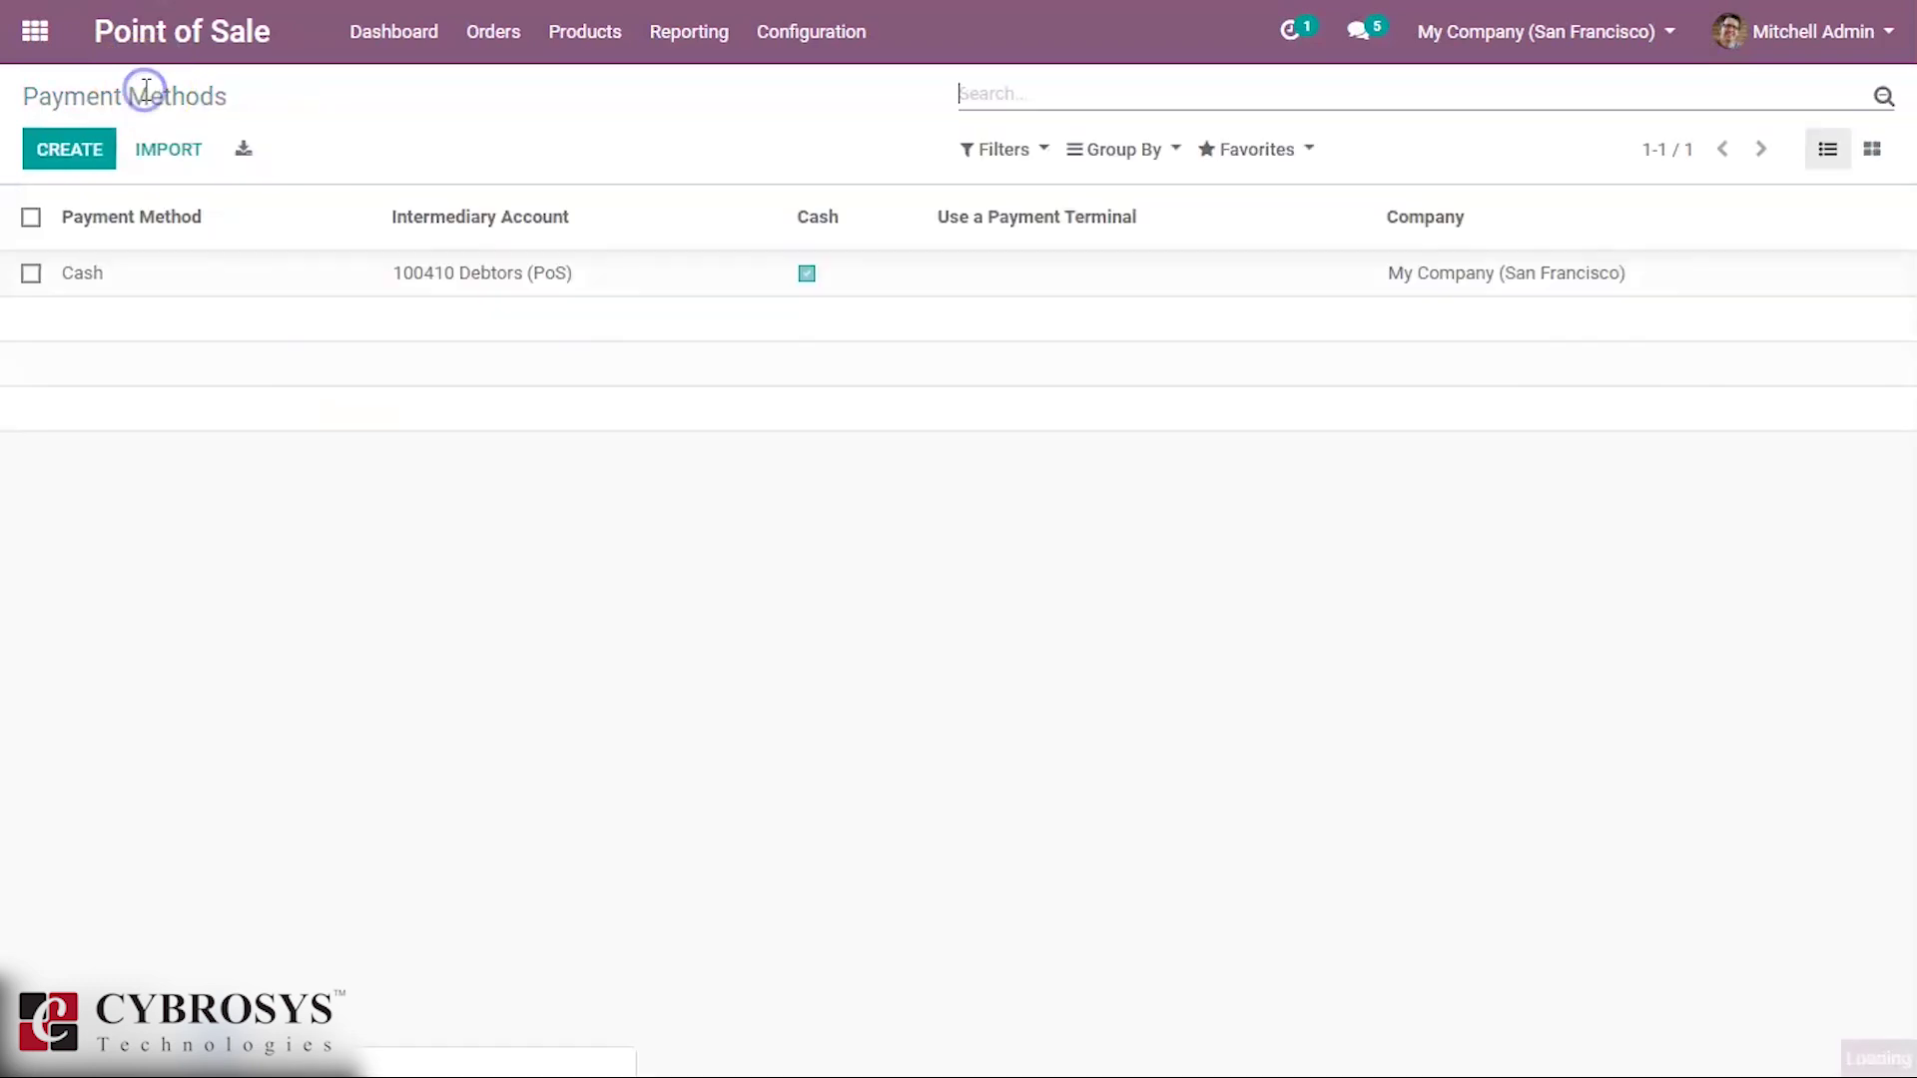
Create a new payment method named Bank, keeping intermediary account 100410 Debtors (PoS)
left_click(70, 149)
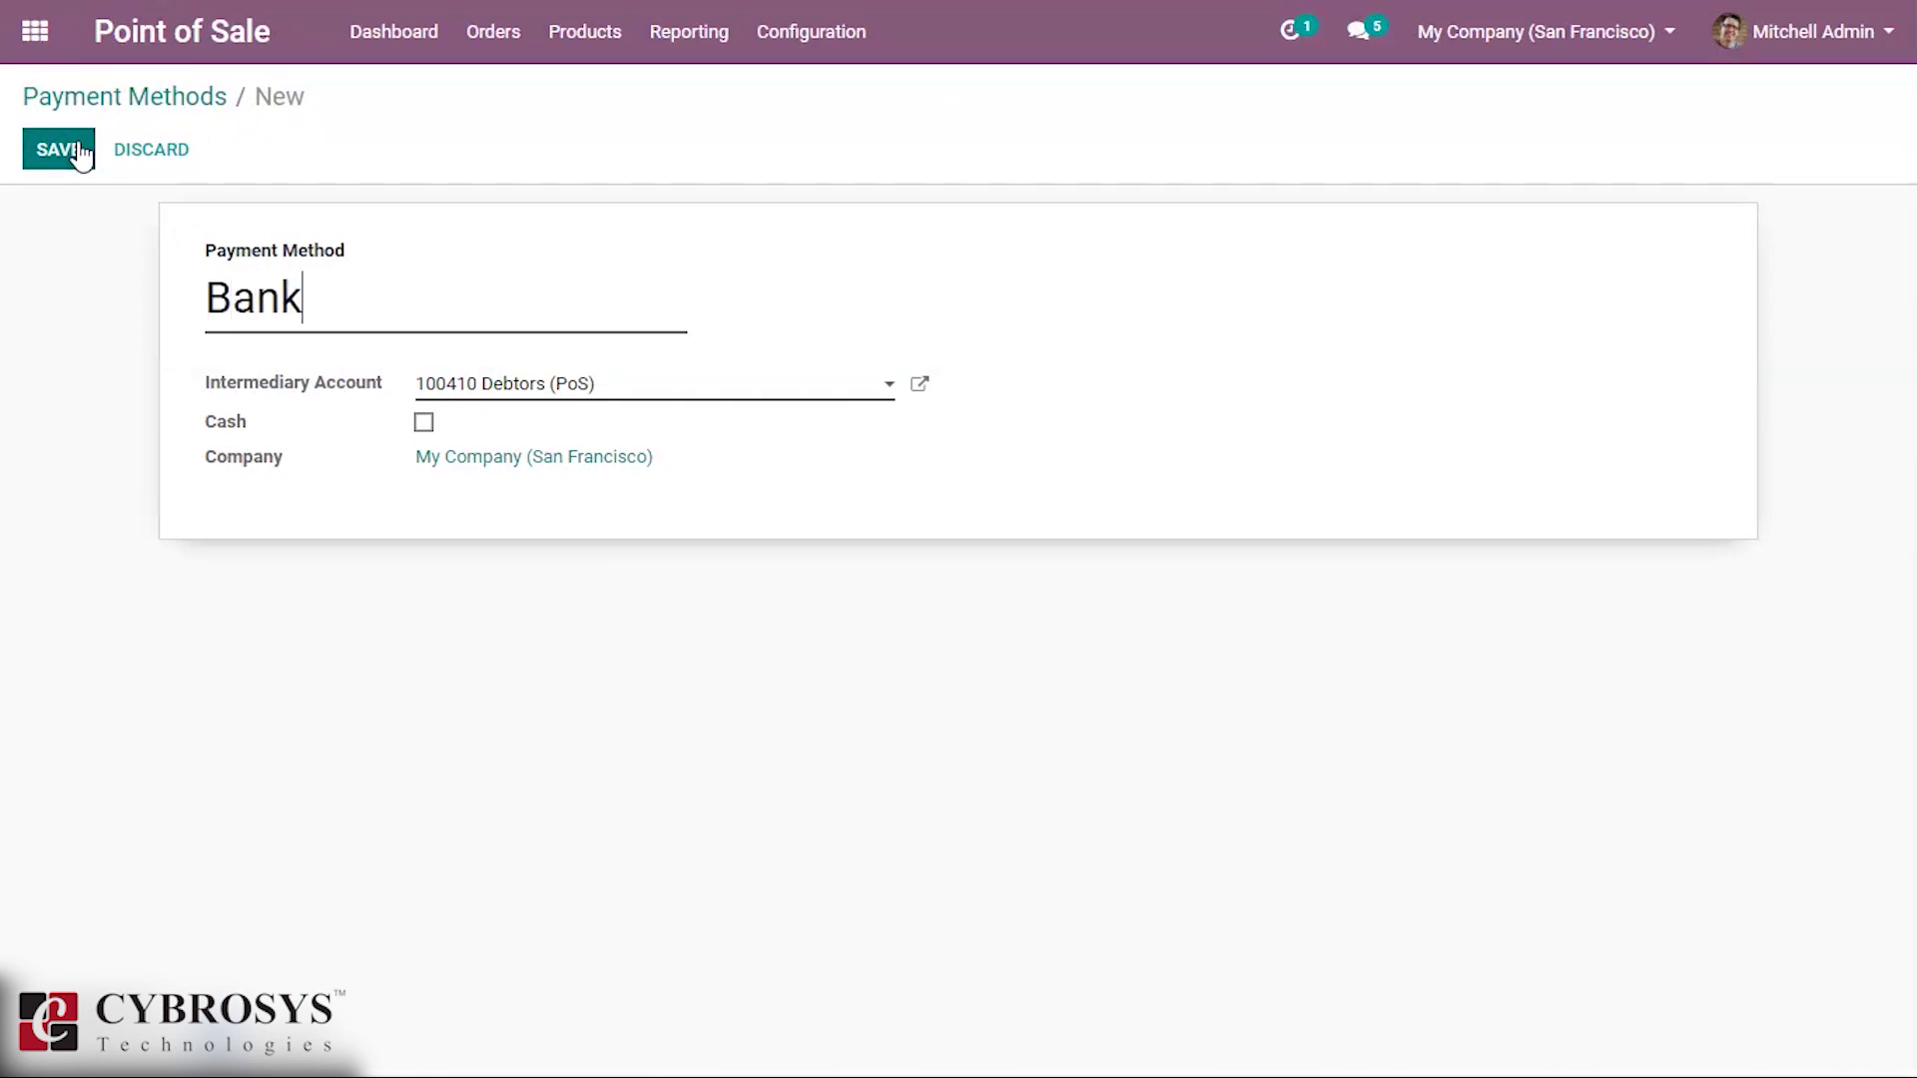
left_click(177, 112)
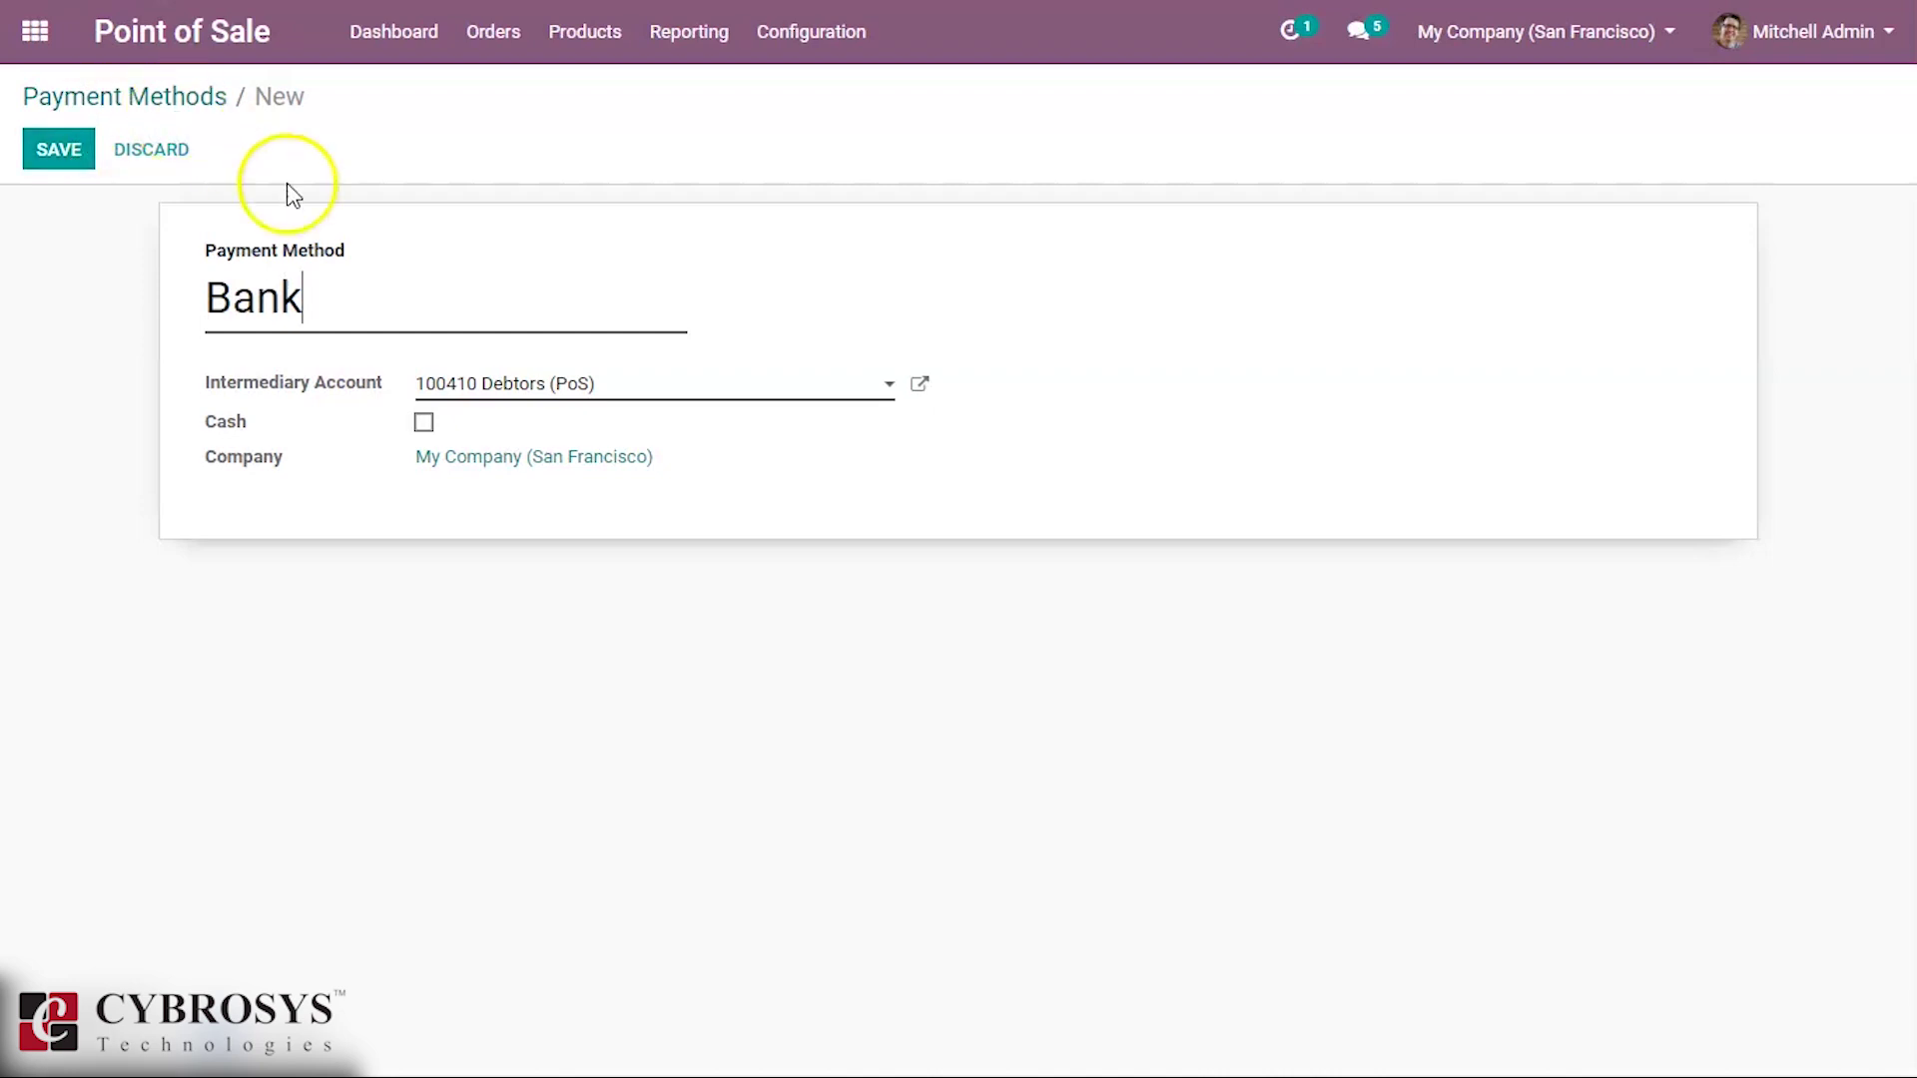
left_click(595, 383)
left_click(741, 351)
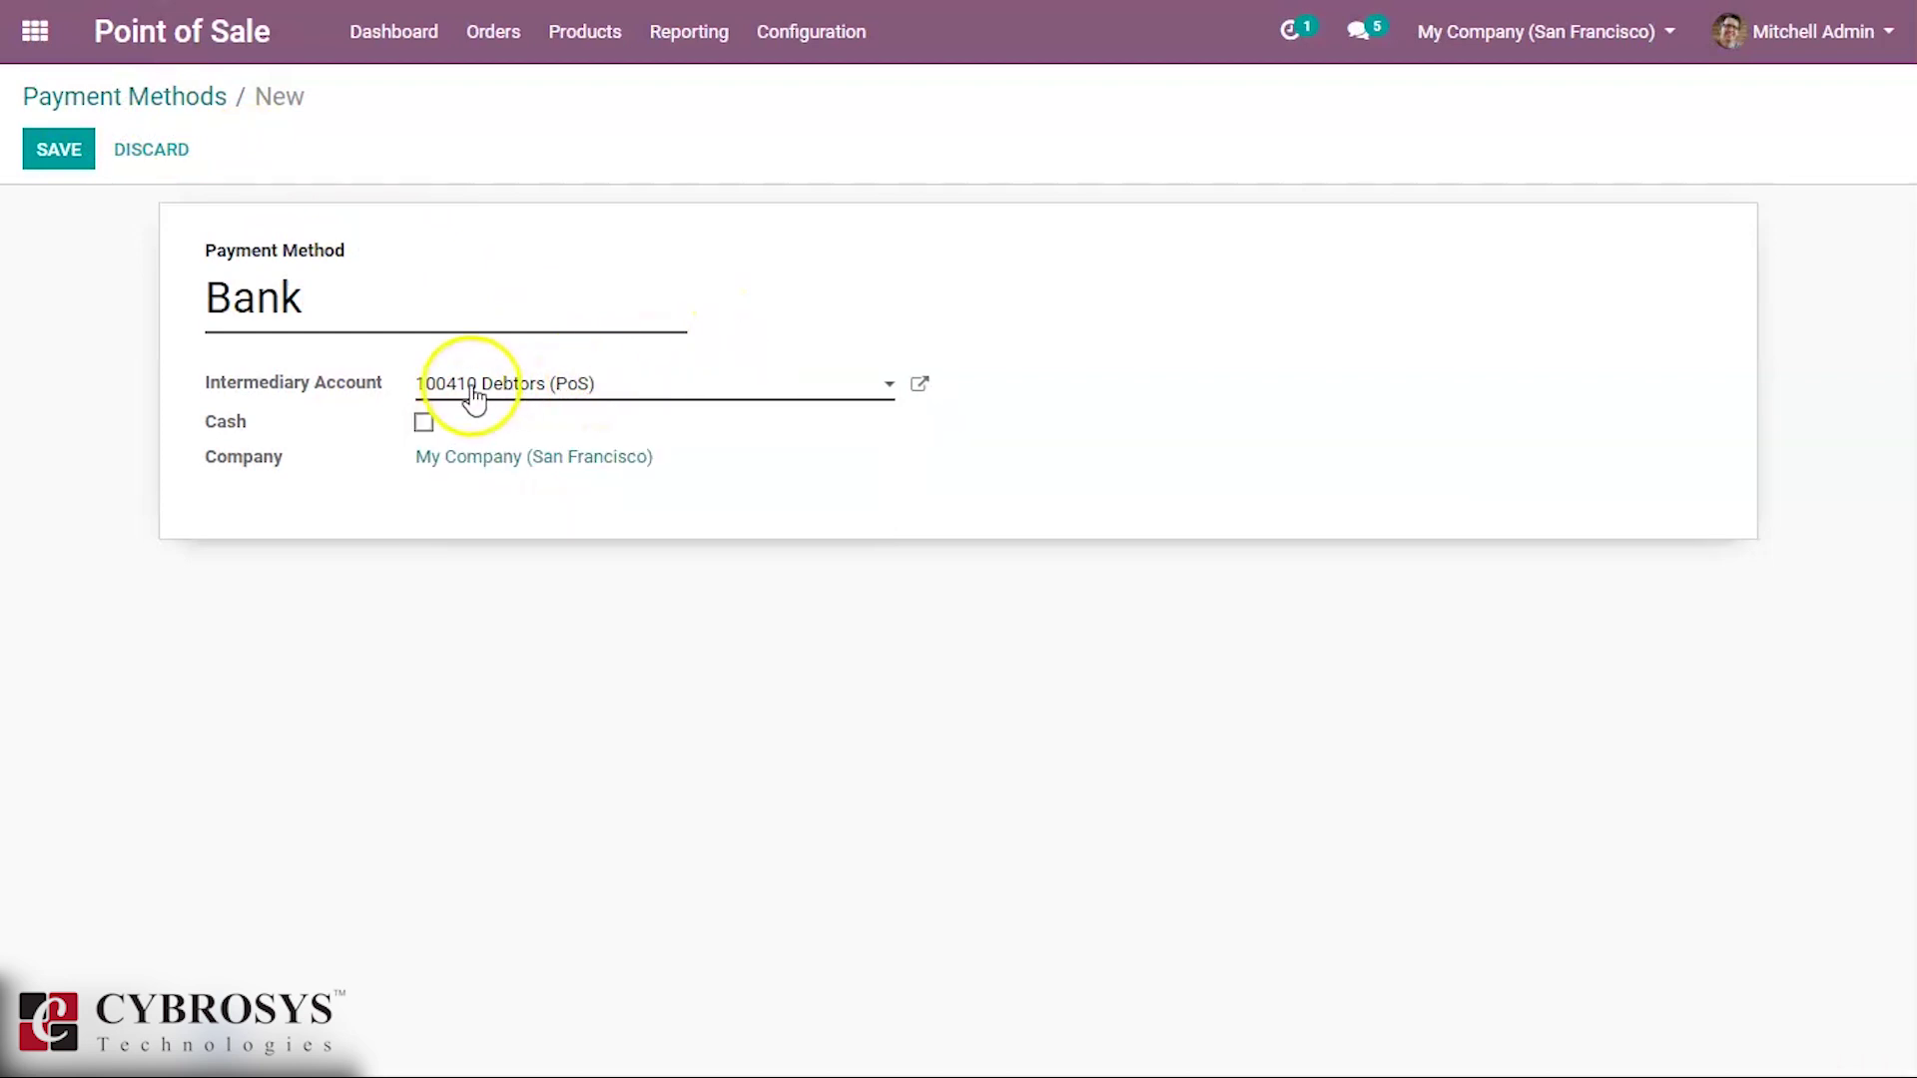
Leave Bank unmarked as a cash method, save it, and return to Payment Methods
left_click(424, 423)
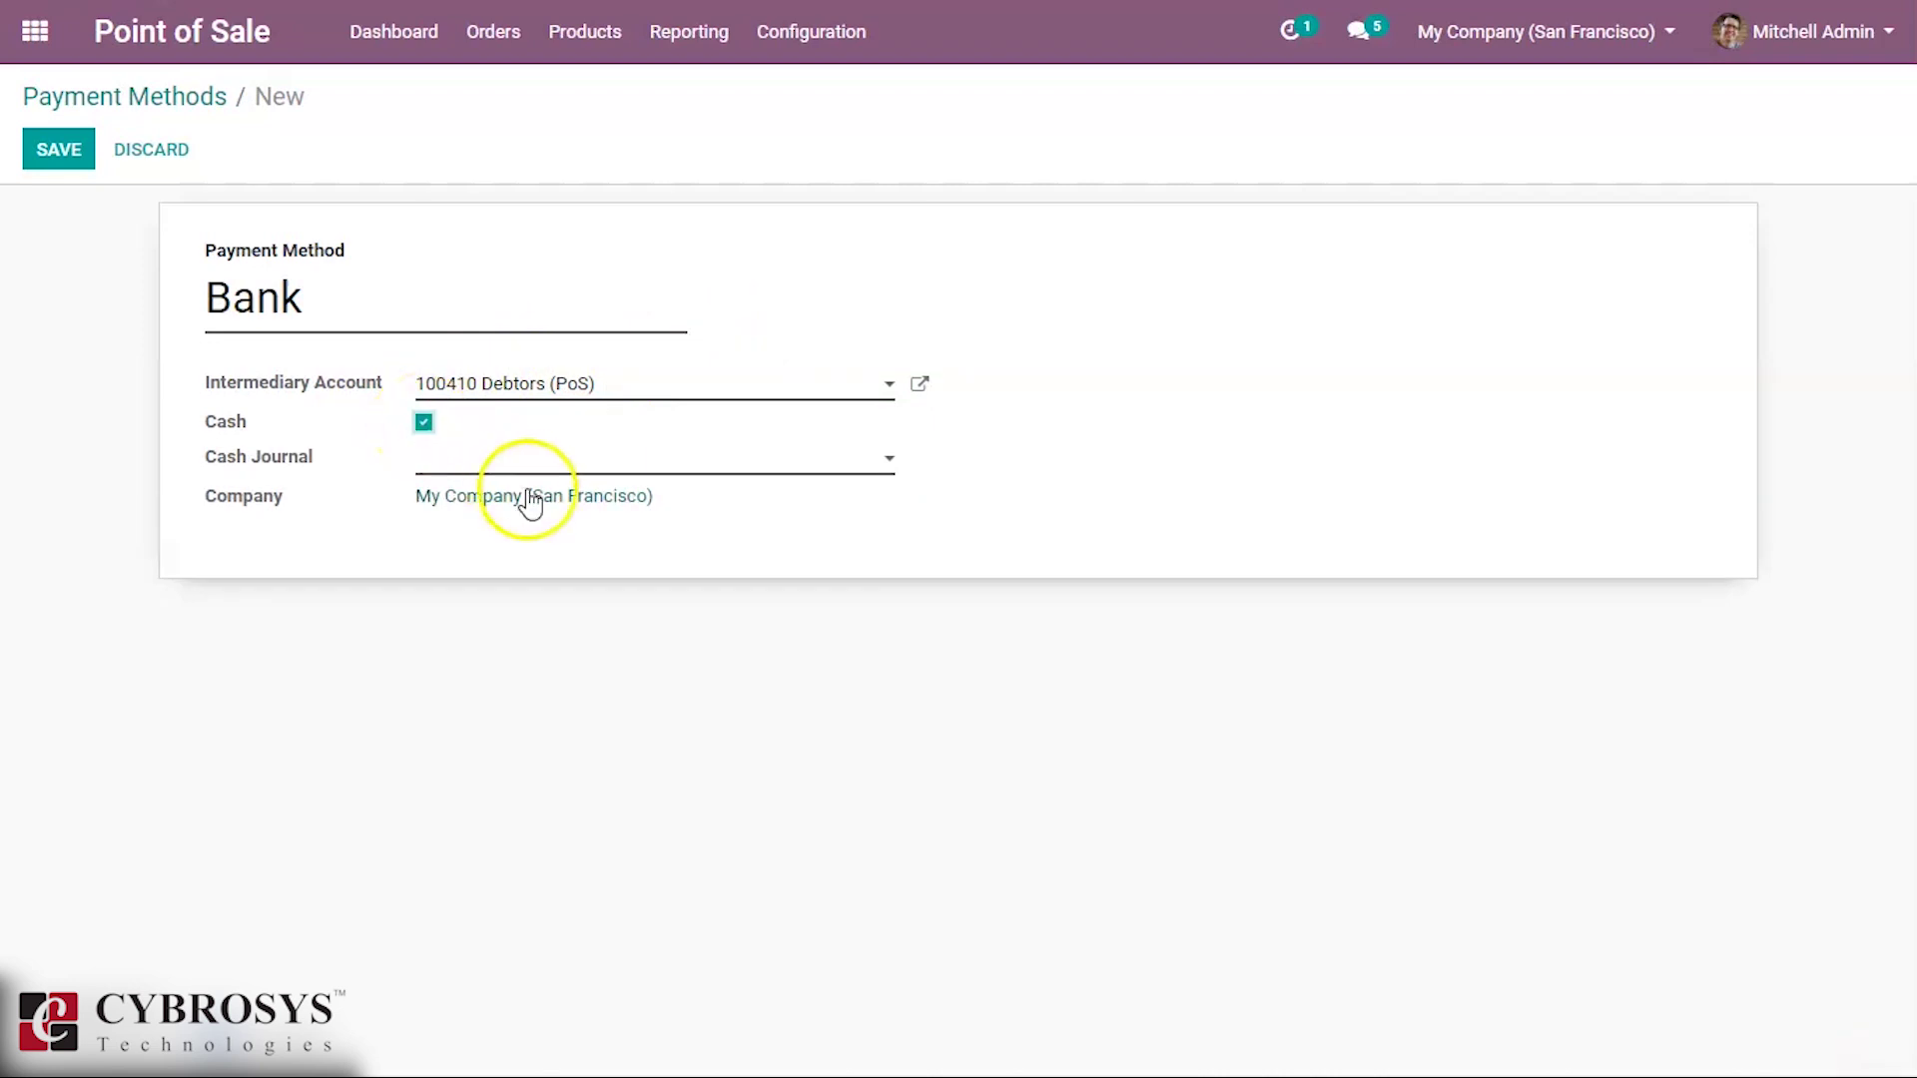
left_click(552, 462)
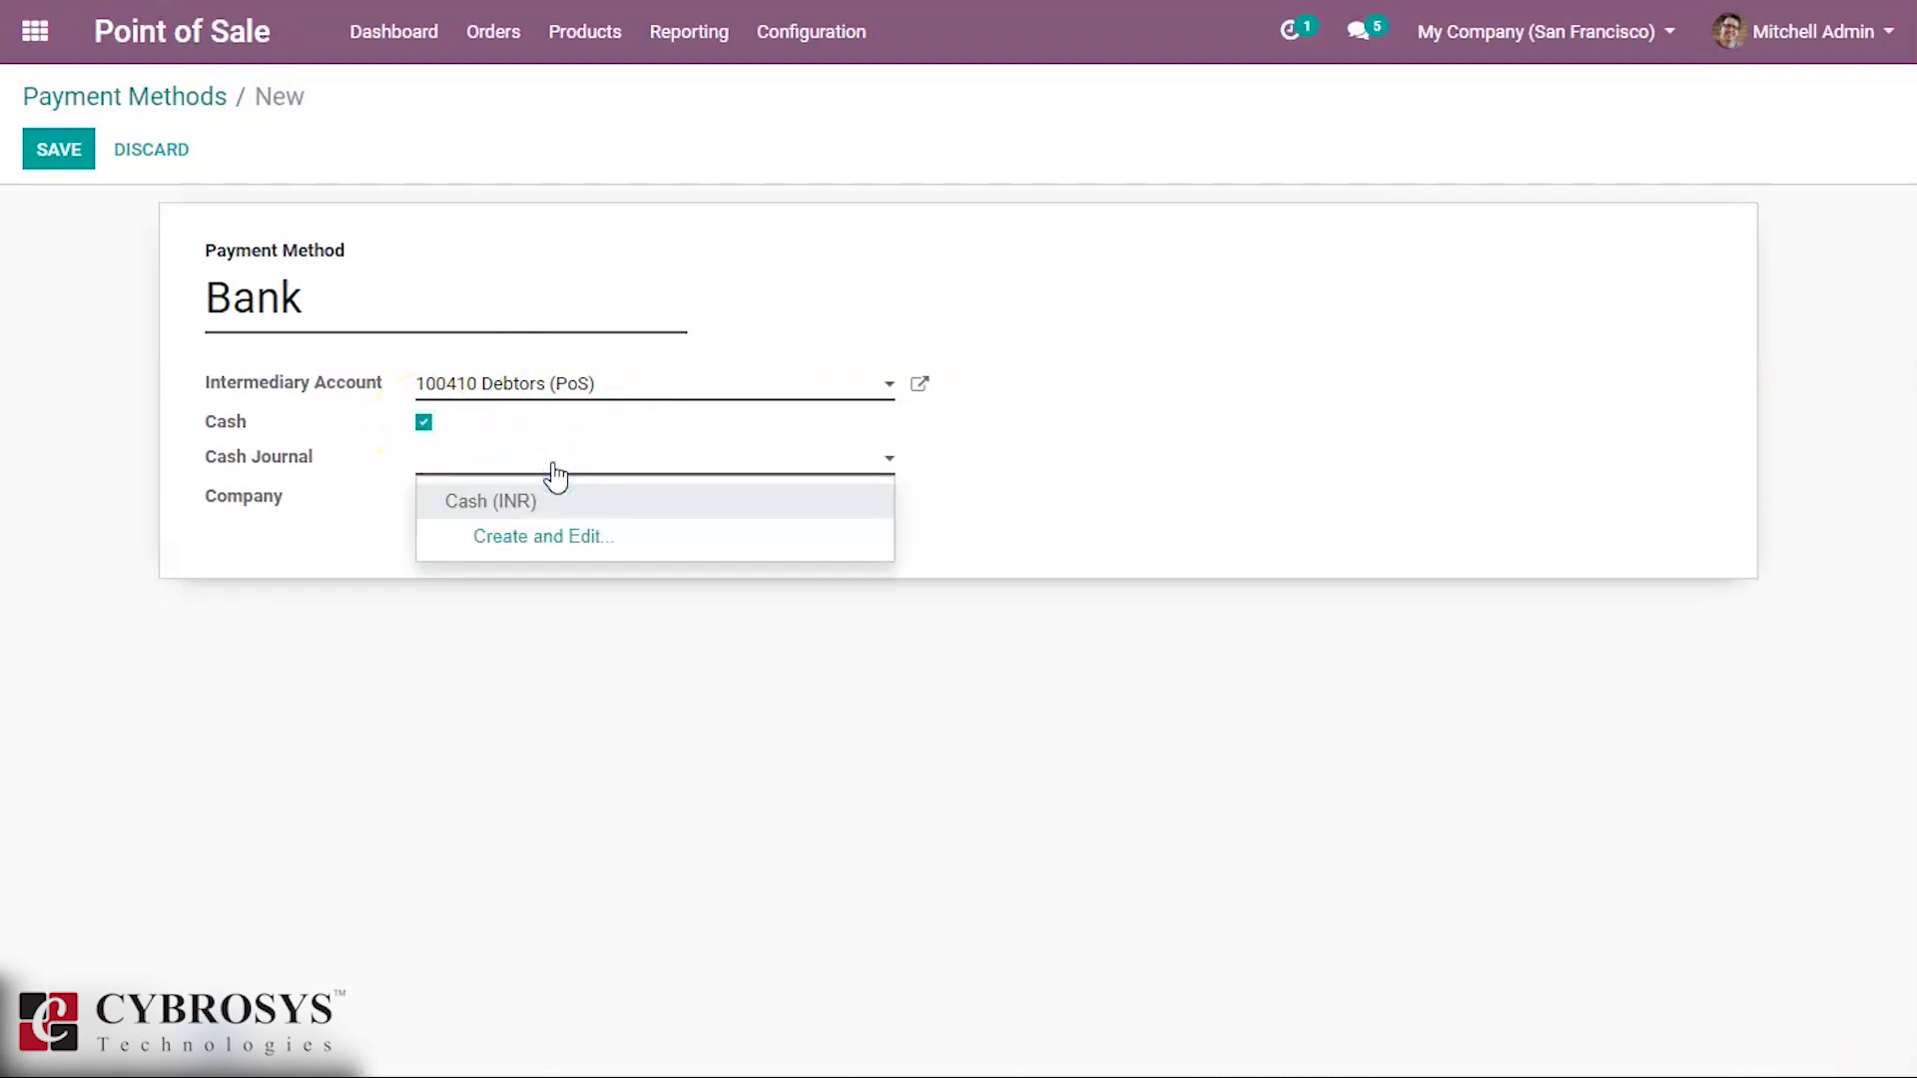
left_click(847, 316)
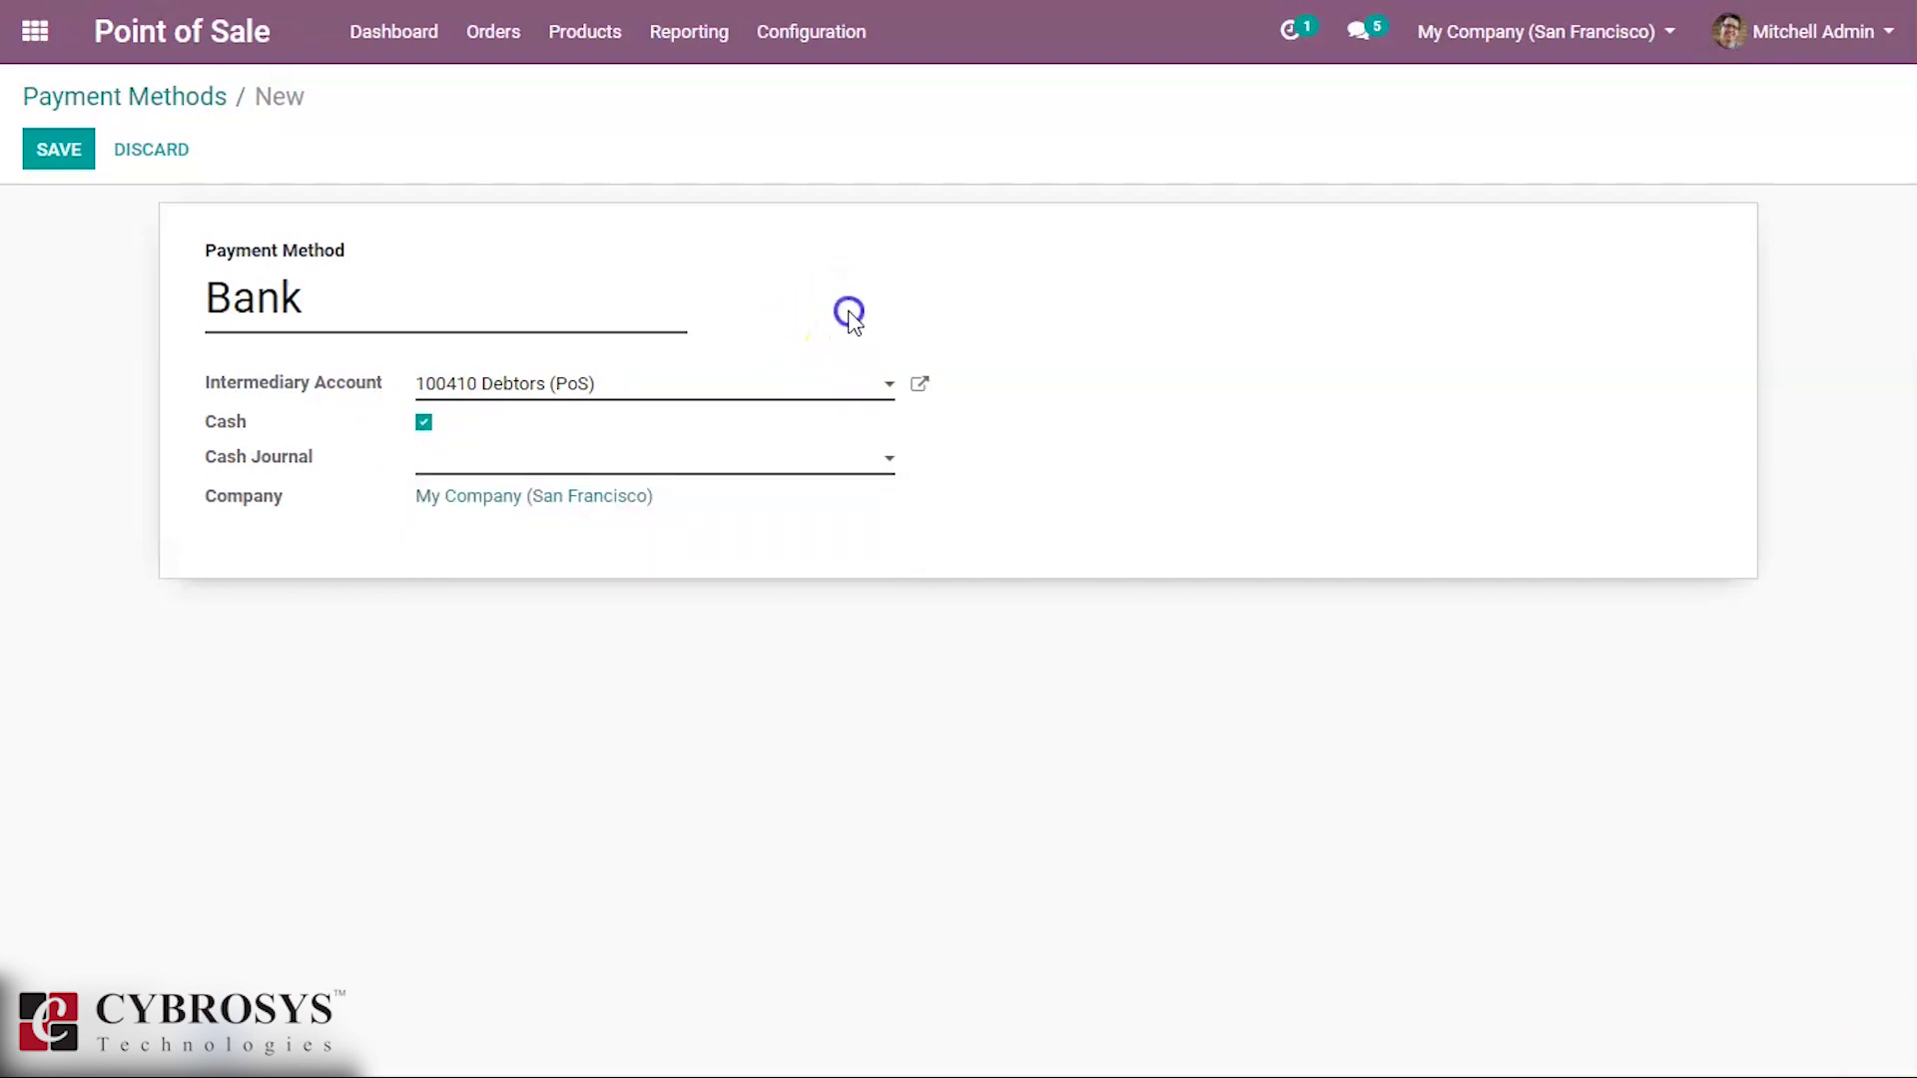
left_click(759, 327)
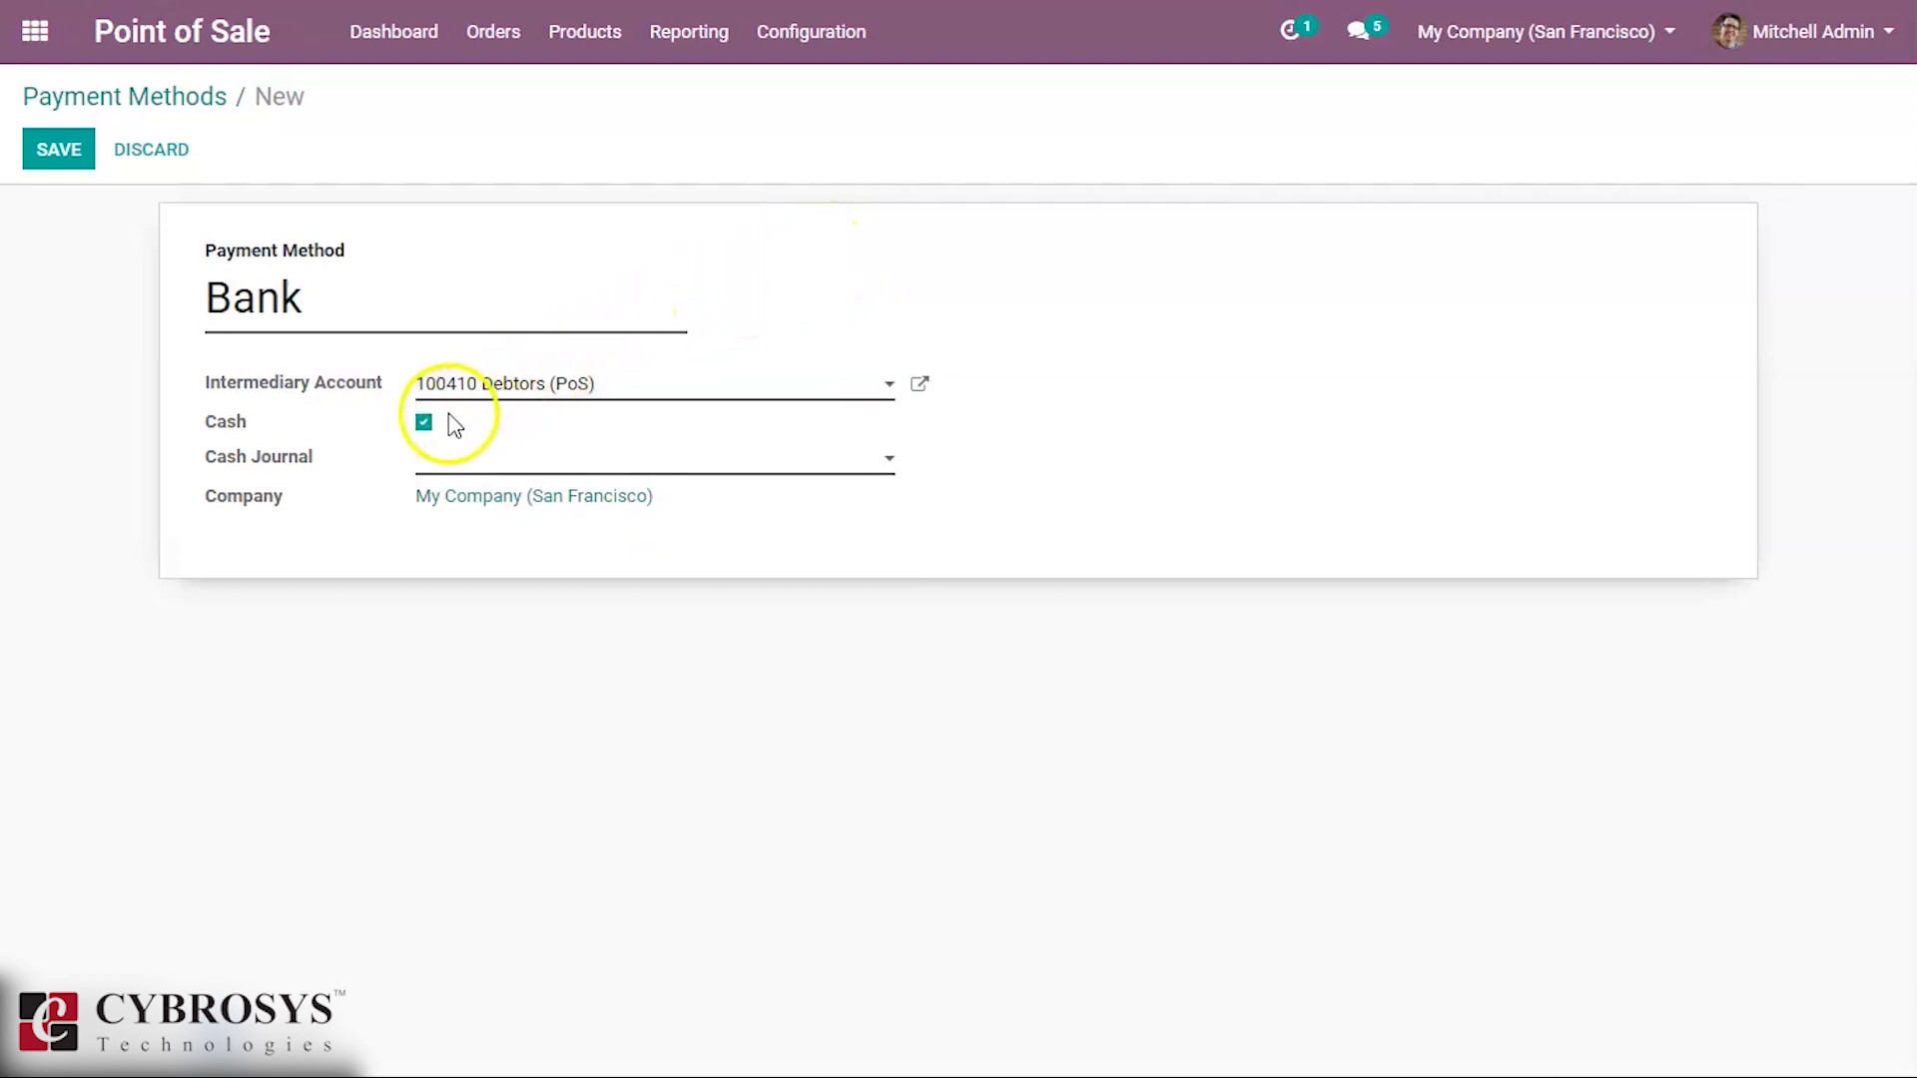
left_click(424, 423)
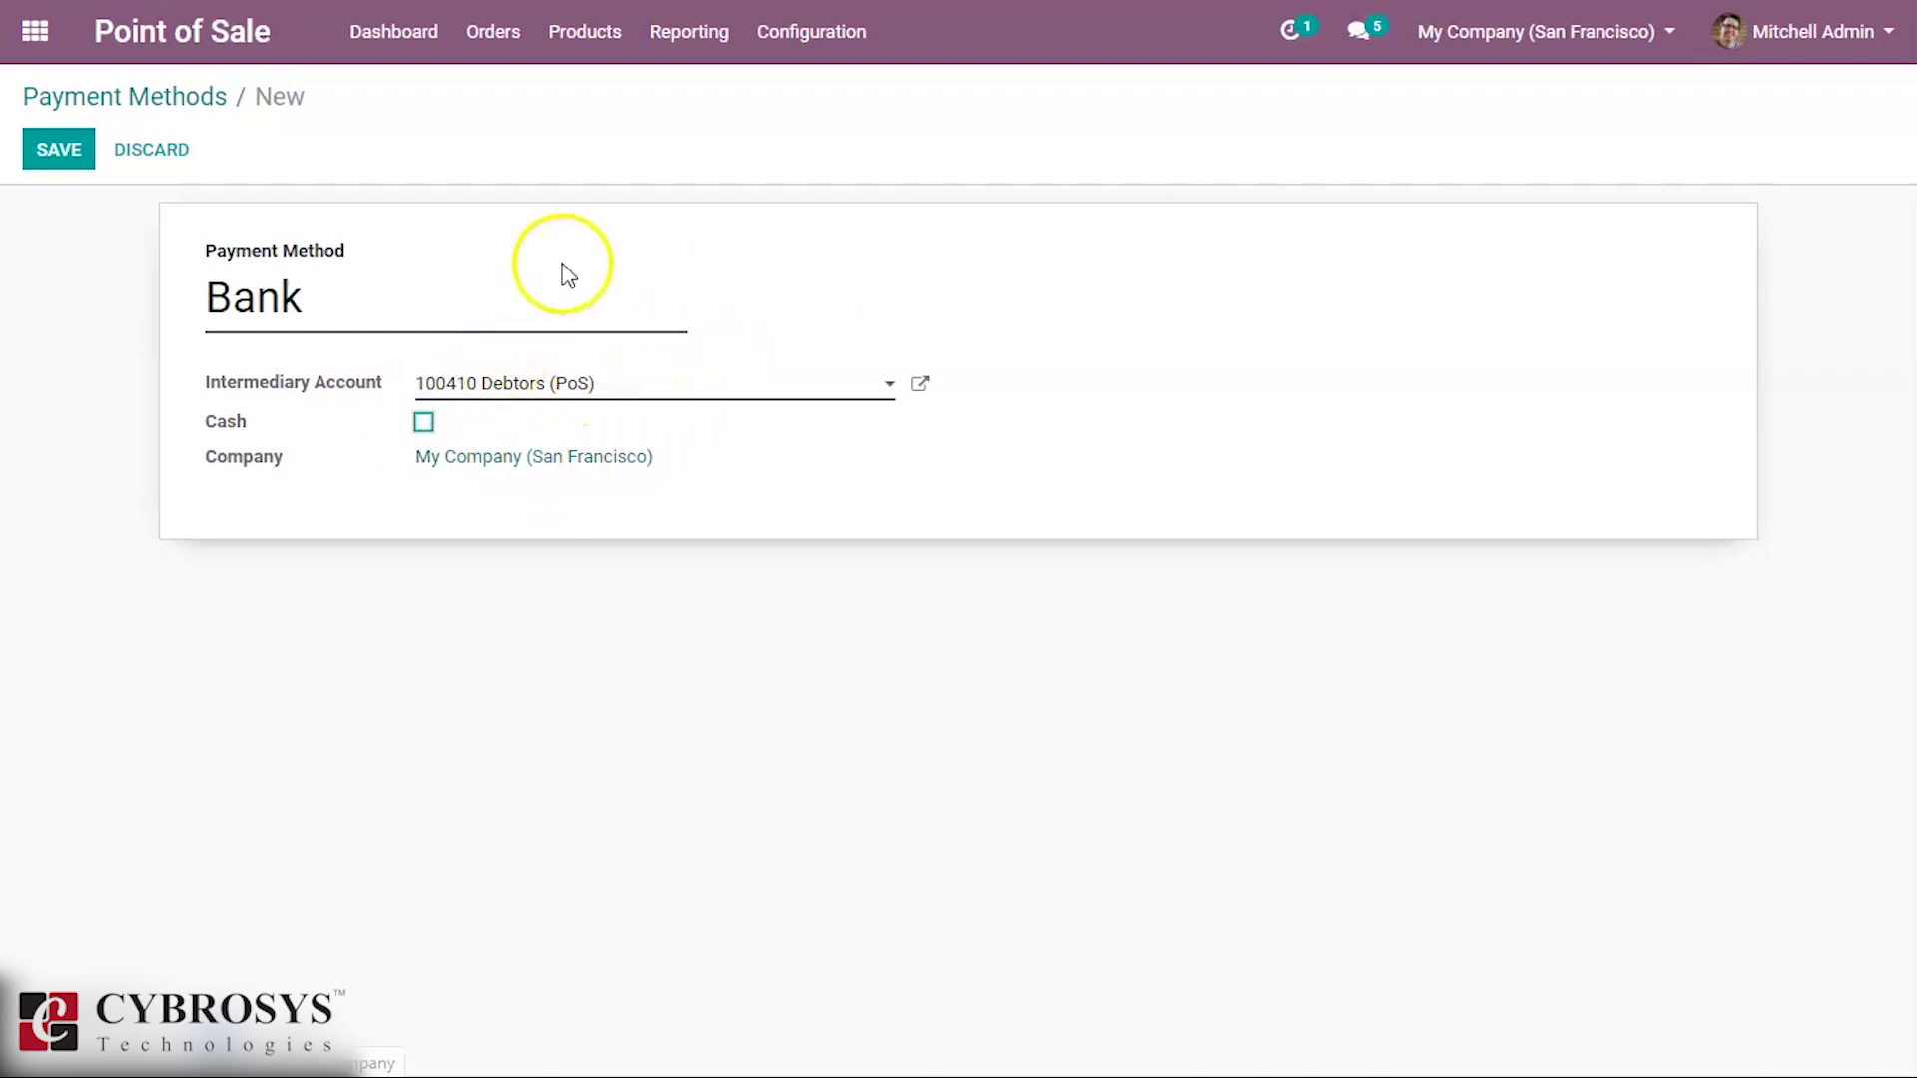
left_click(60, 151)
left_click(102, 99)
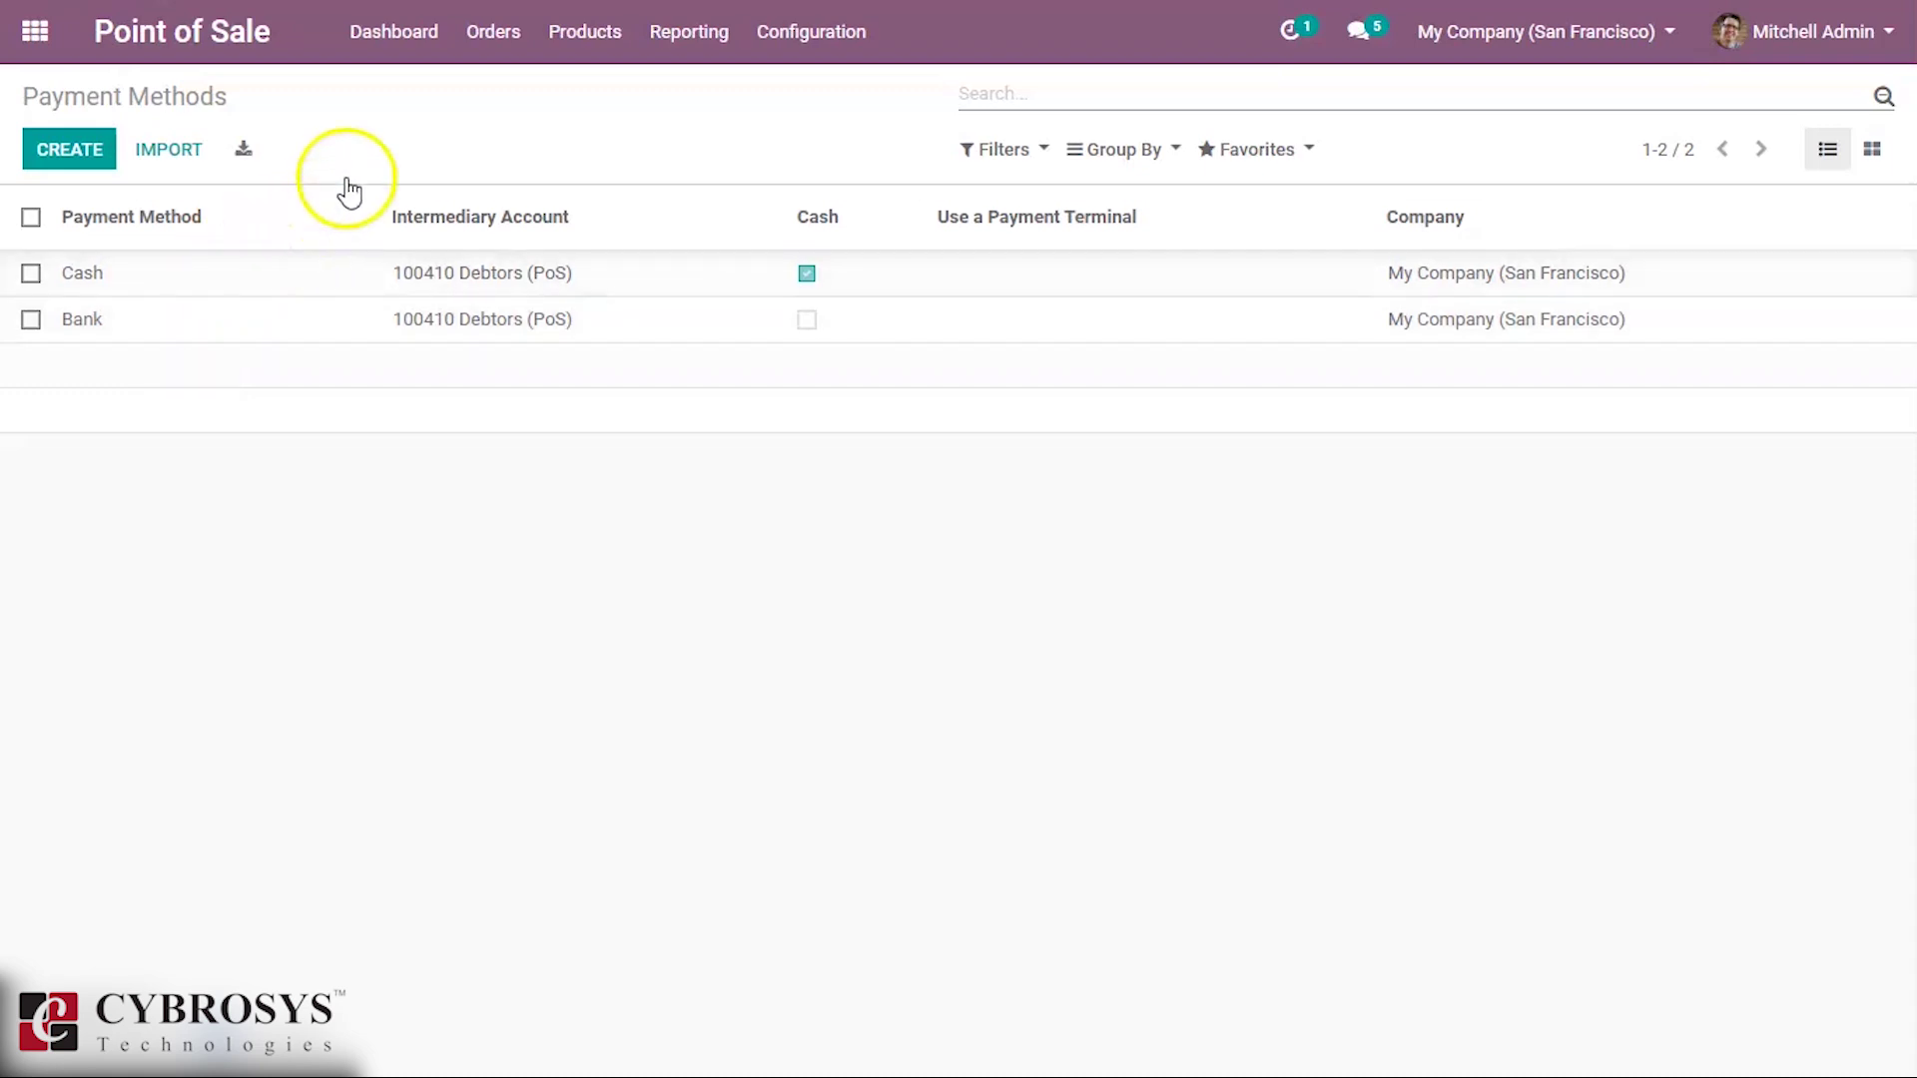
Return to the Point of Sale dashboard and open the Shop card's options menu
left_click(388, 32)
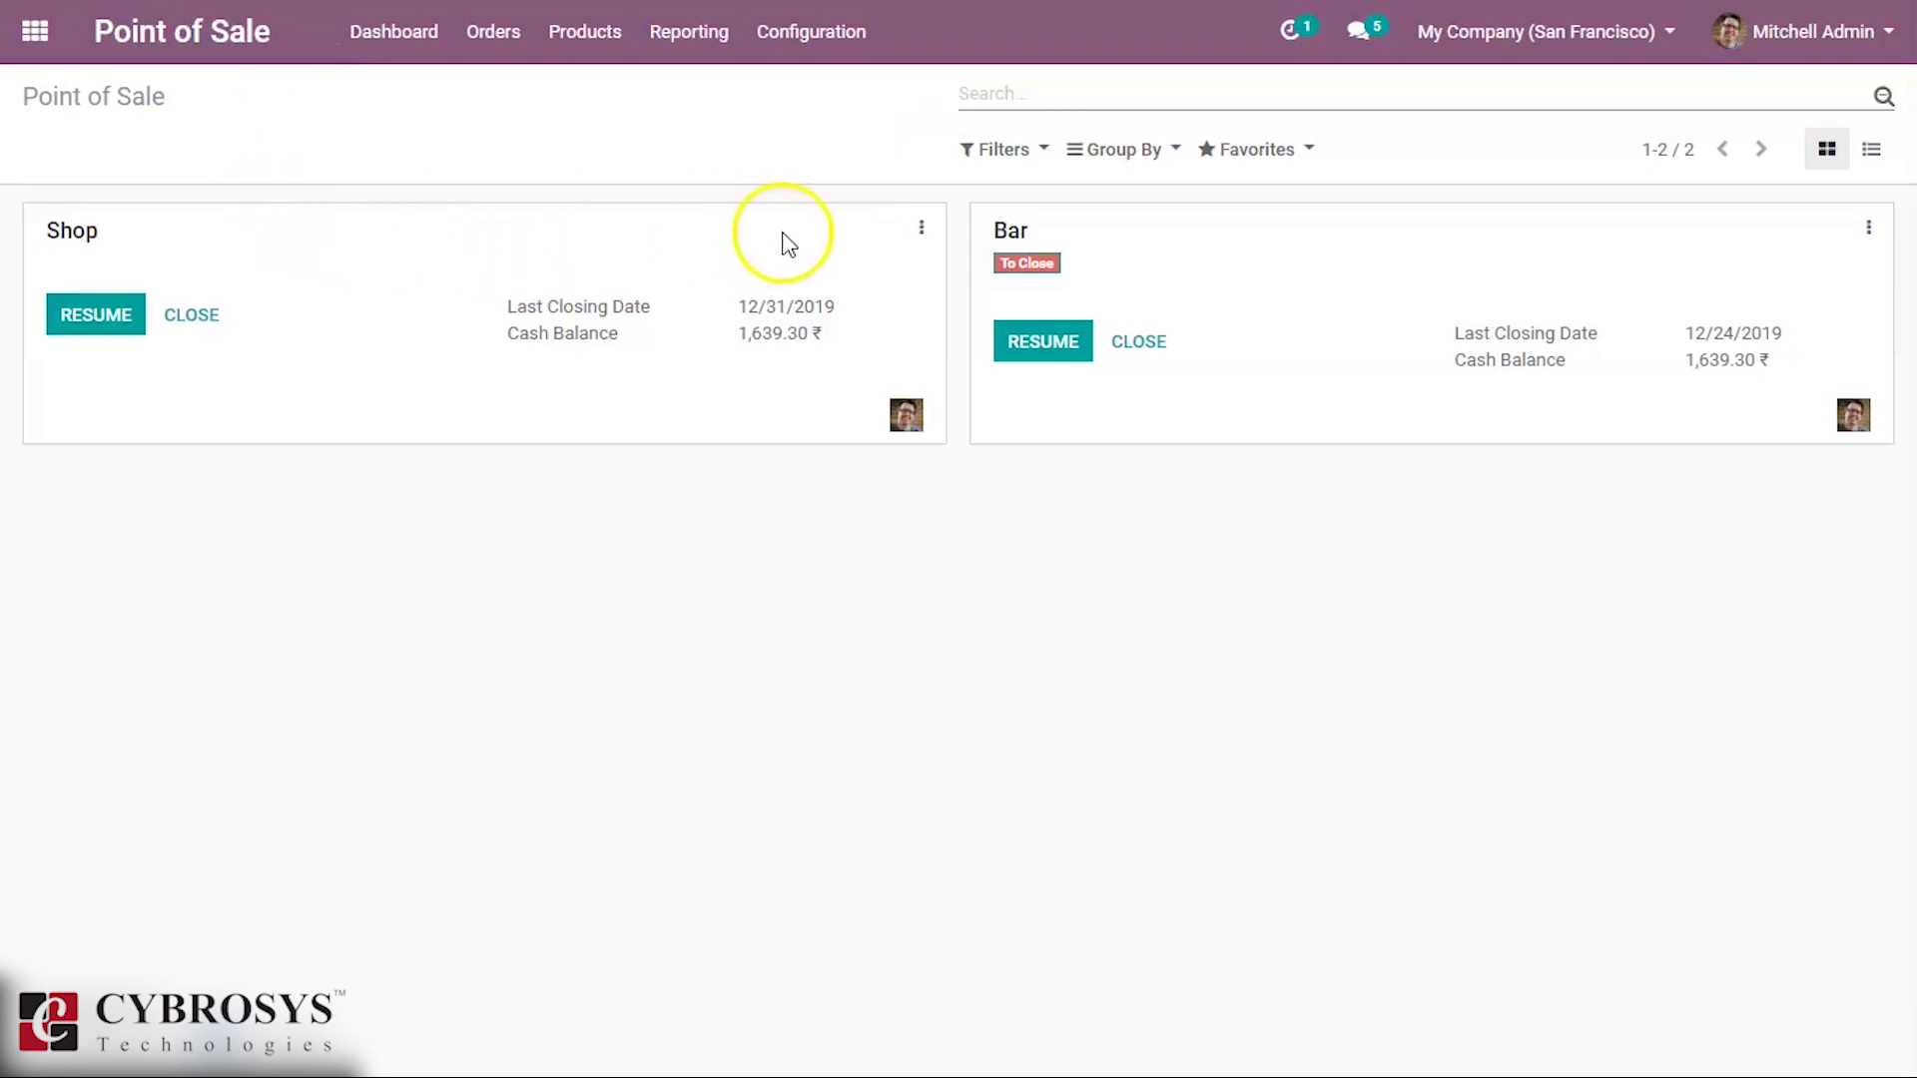
left_click(921, 232)
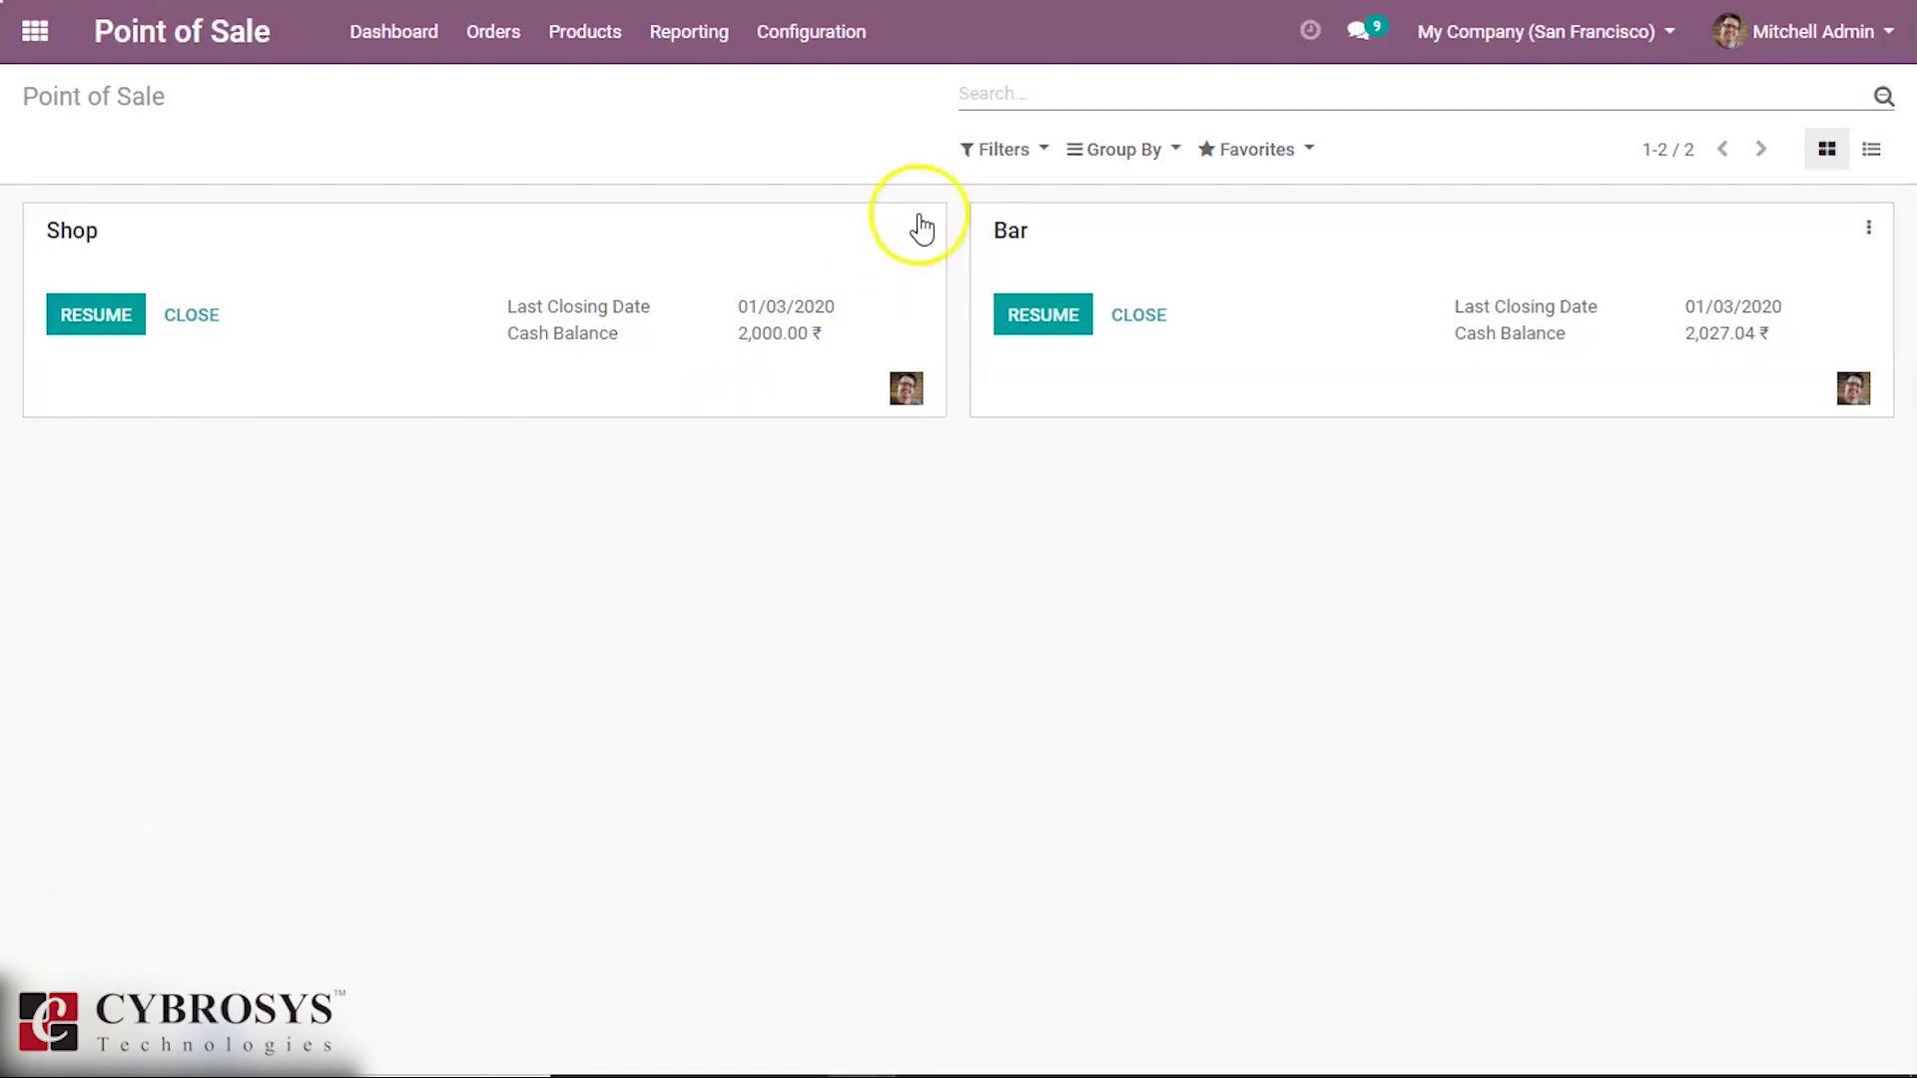
left_click(921, 229)
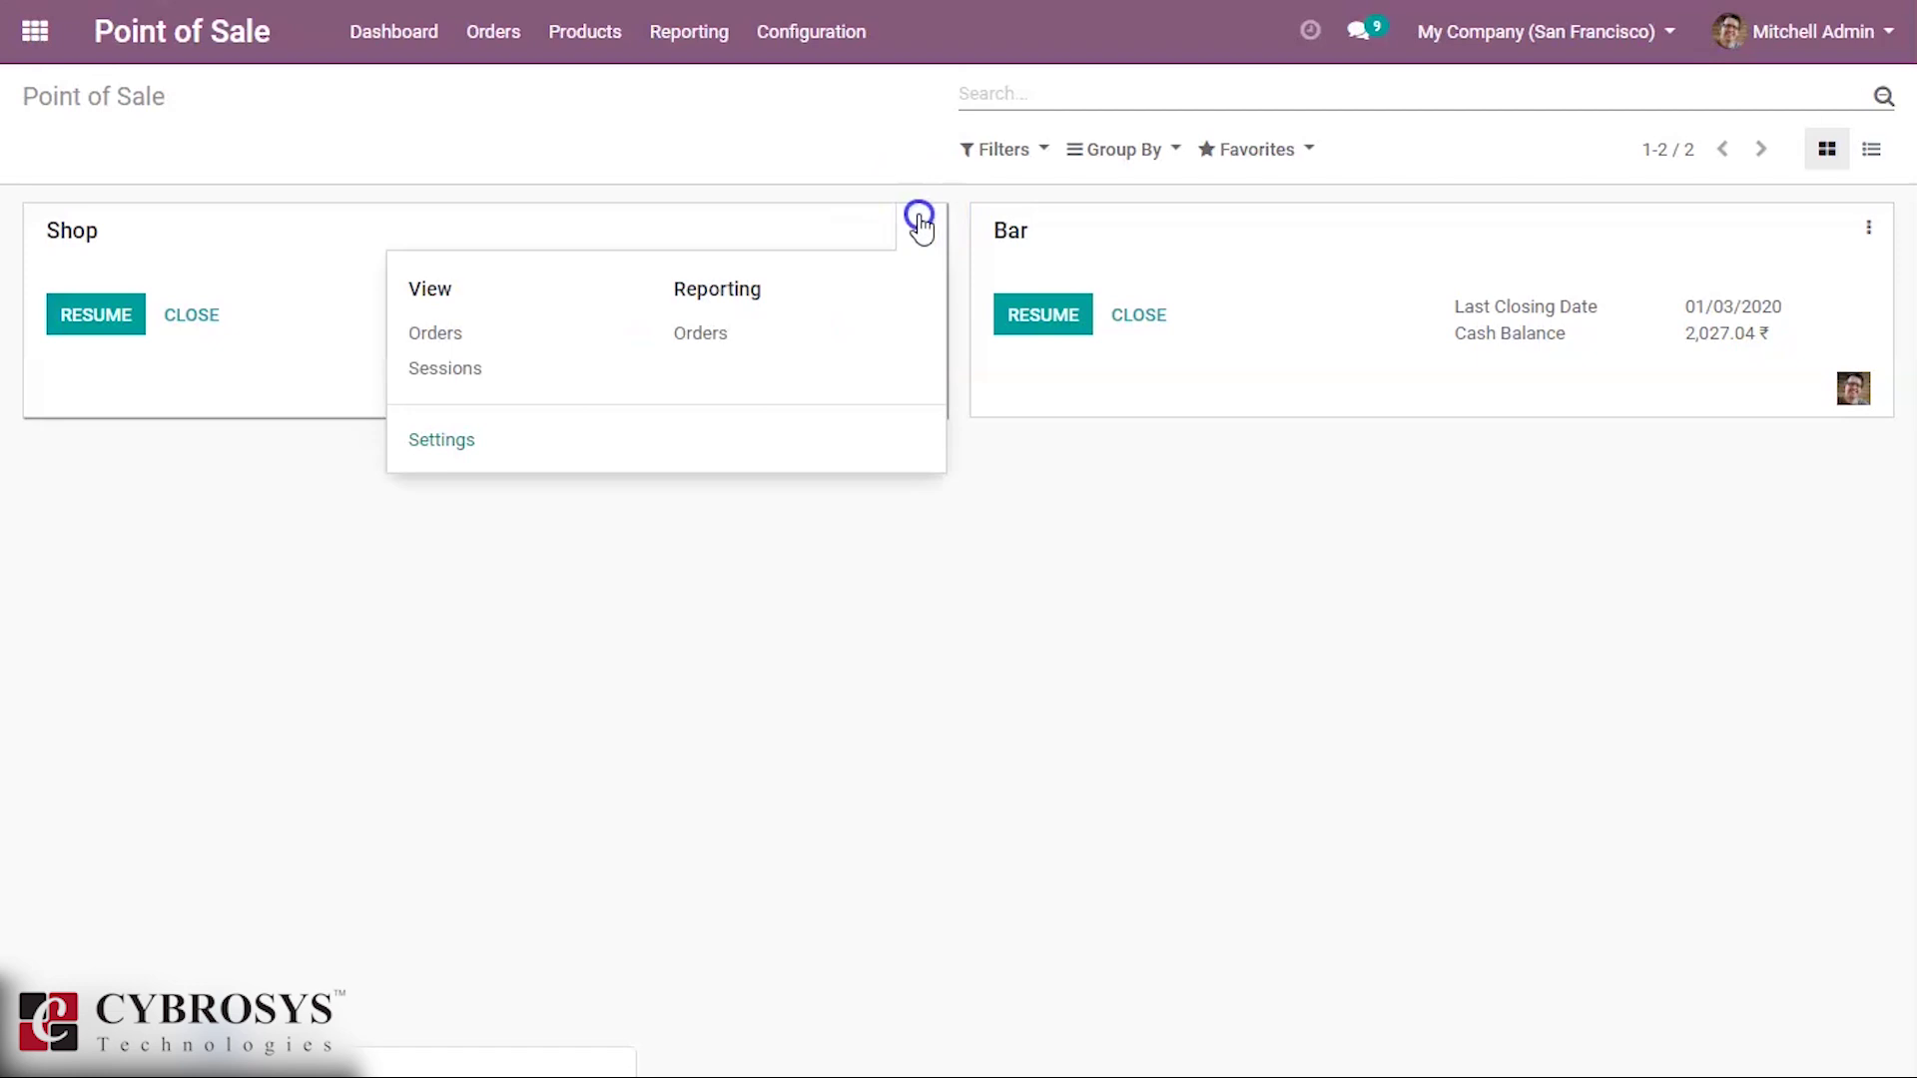
Add Bank to the Shop's Payment Methods in its settings and attempt to save
left_click(444, 440)
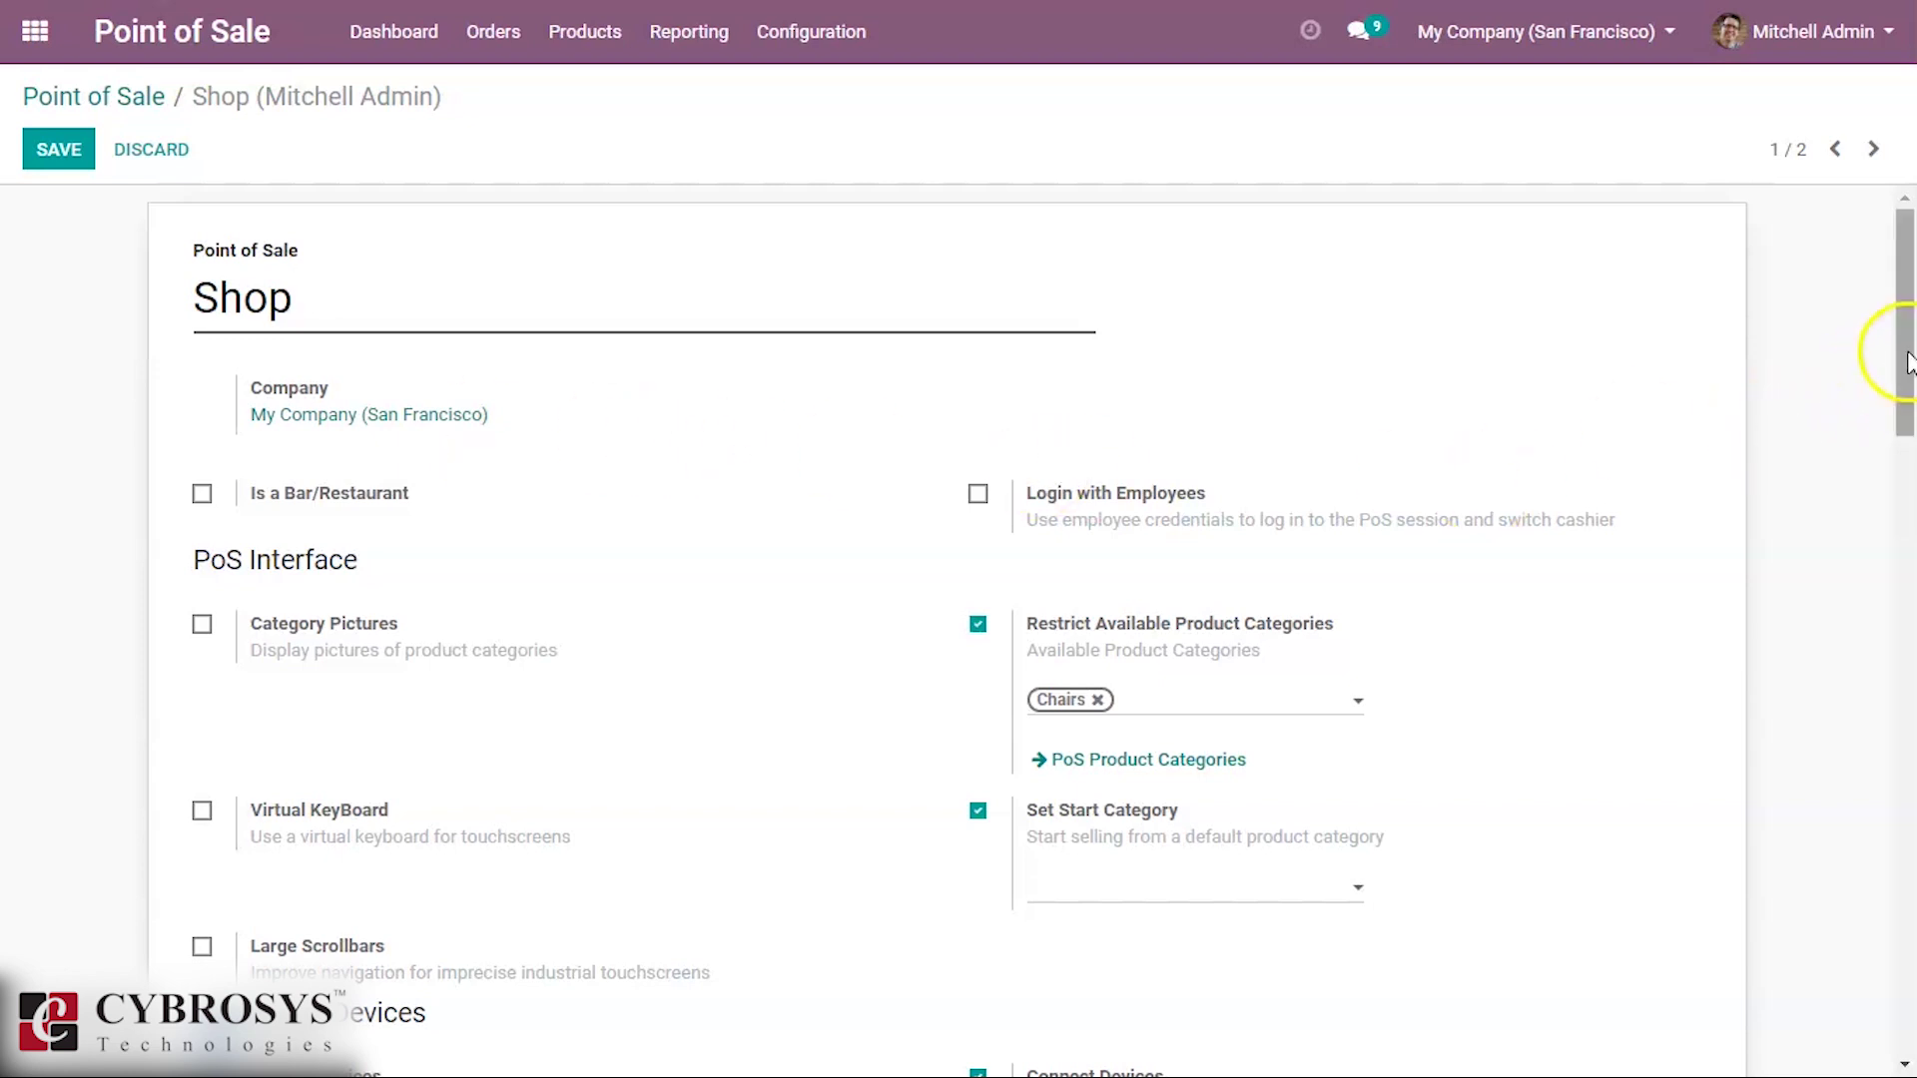
left_click_drag(1907, 361, 1860, 723)
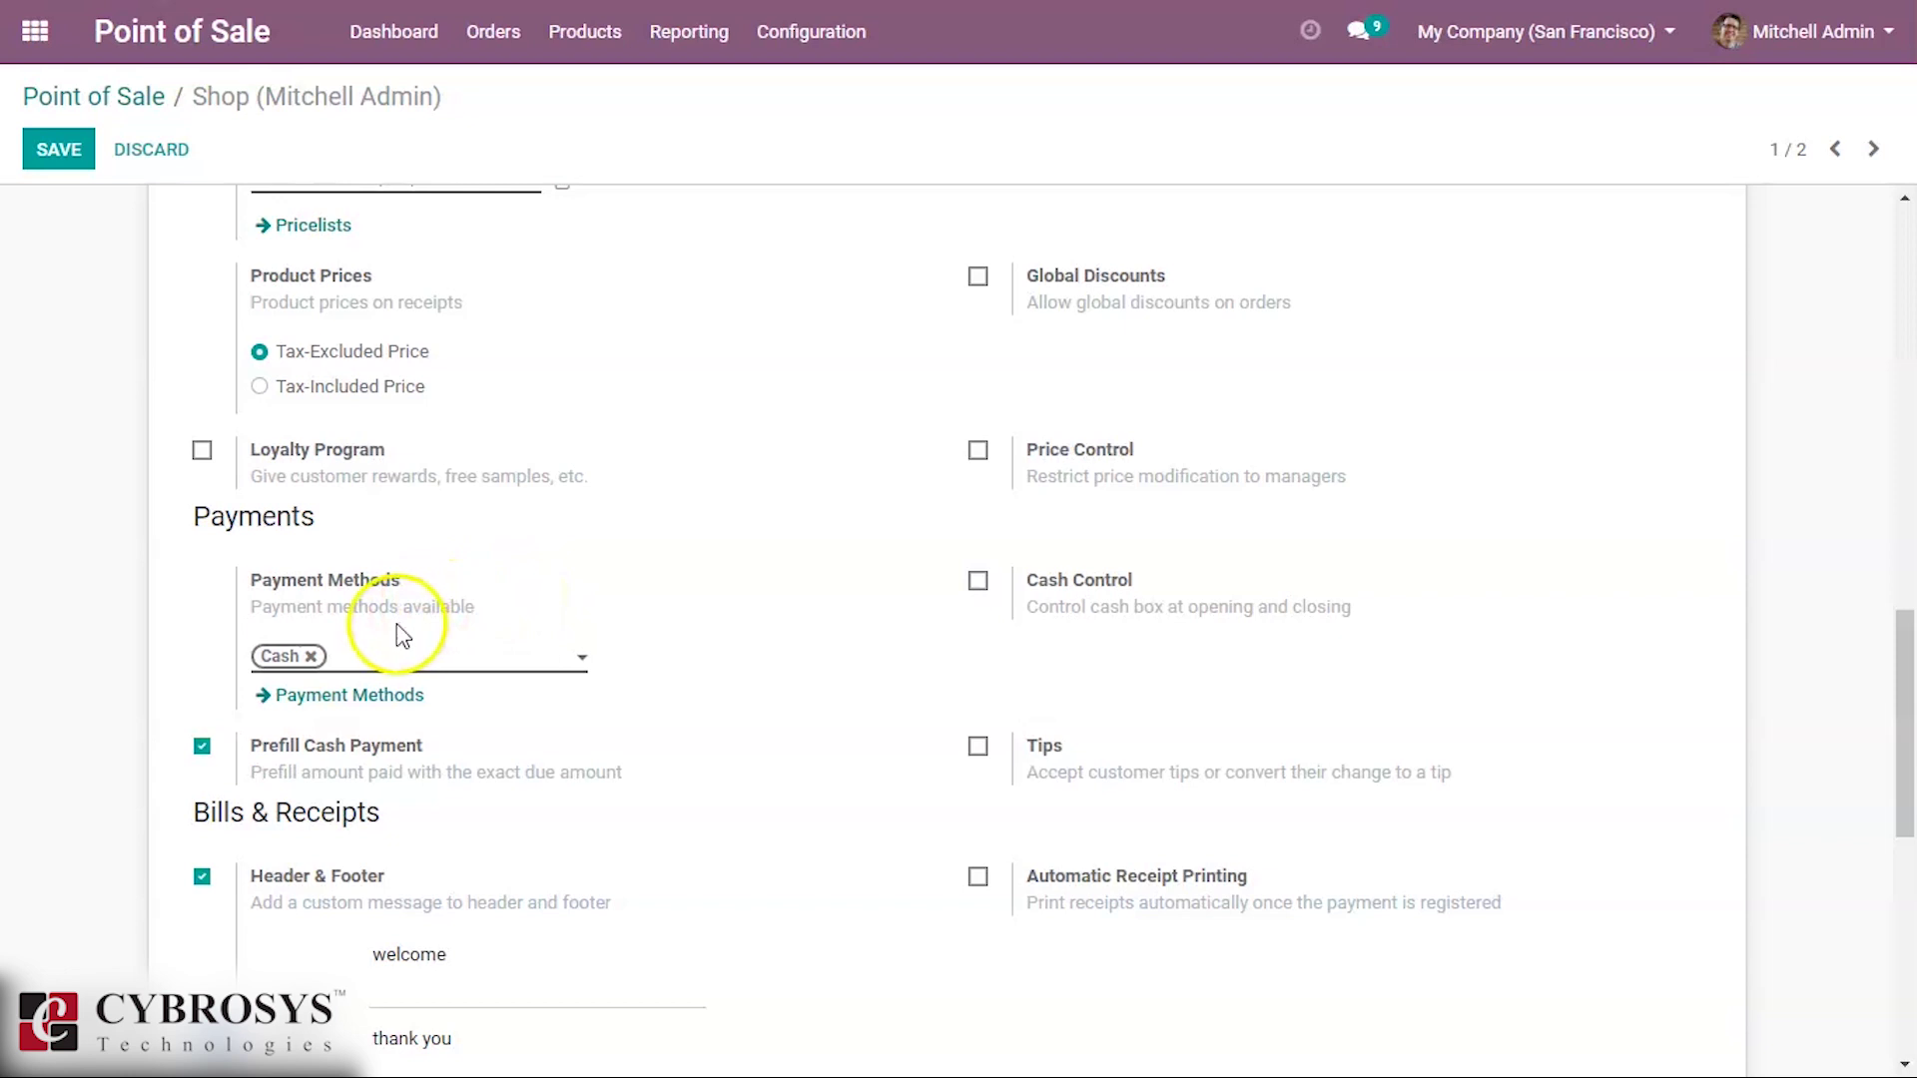
left_click(377, 667)
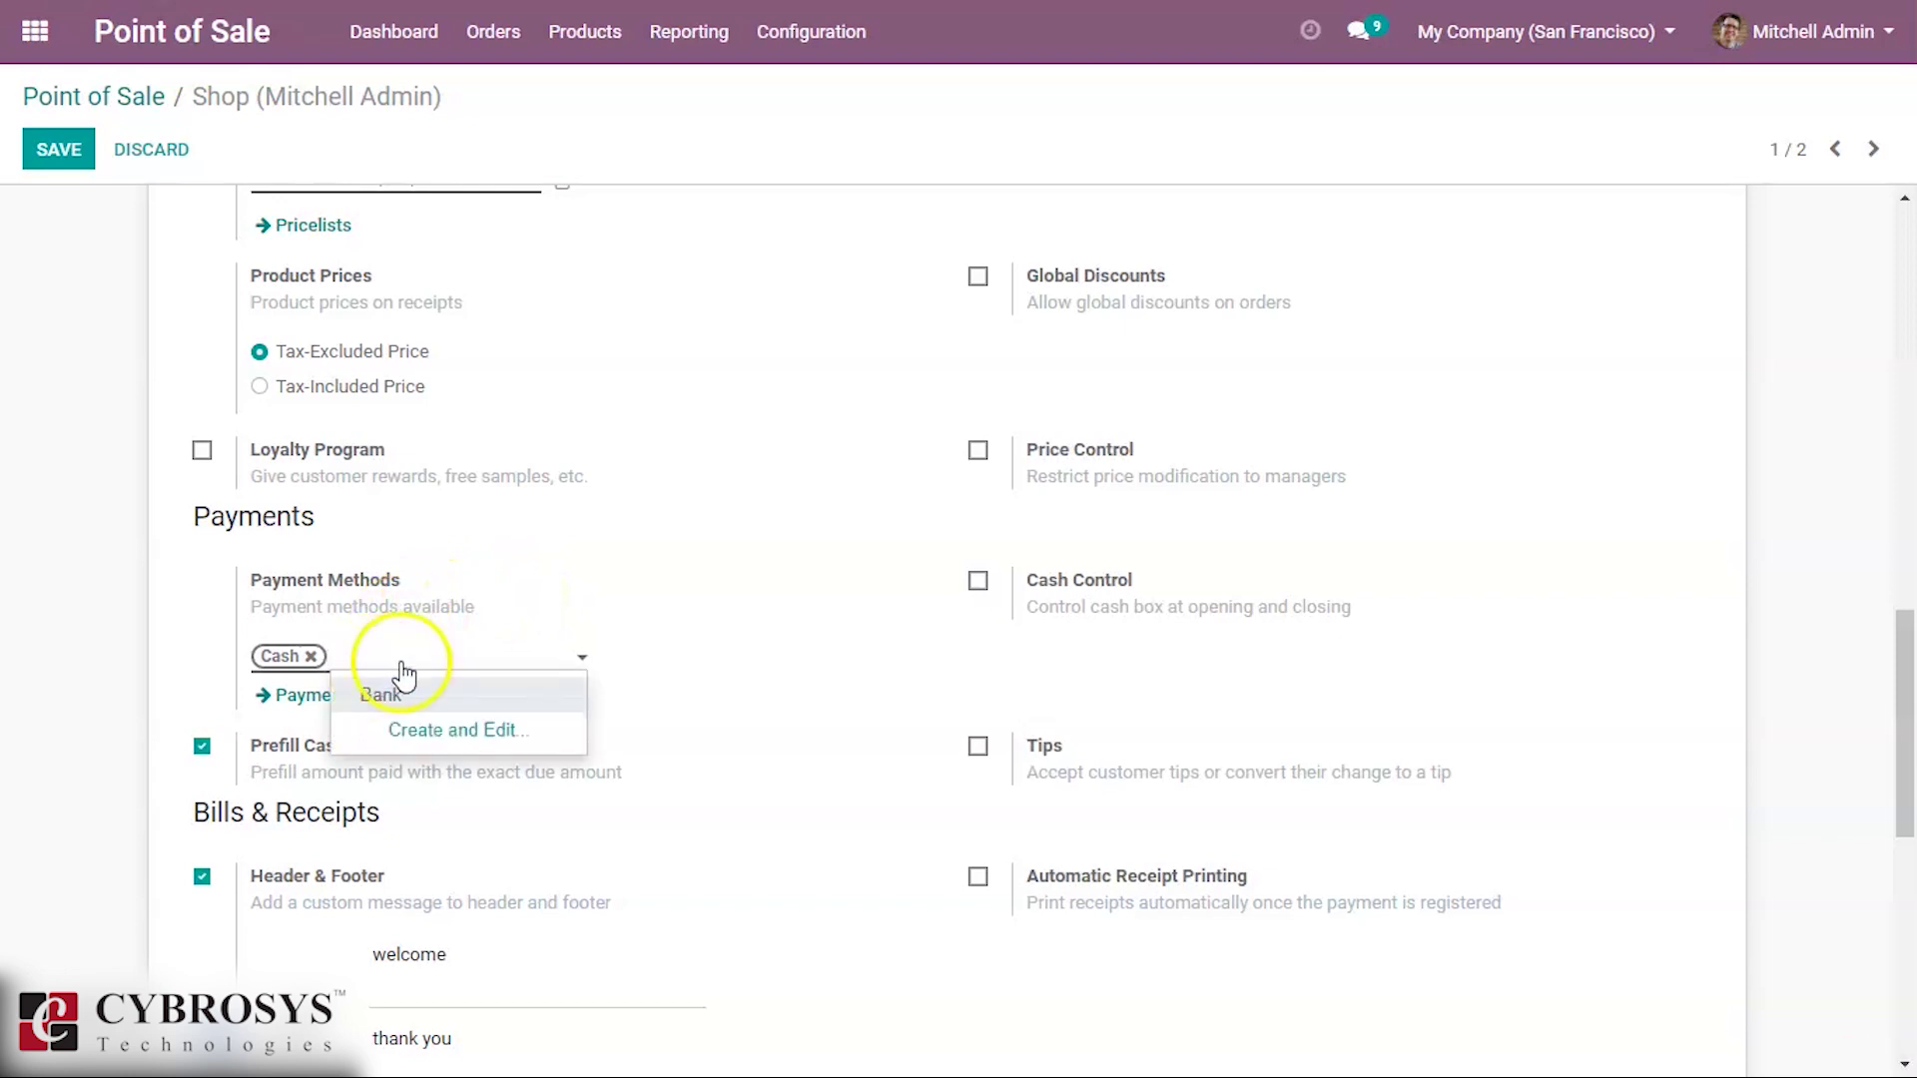
left_click(399, 699)
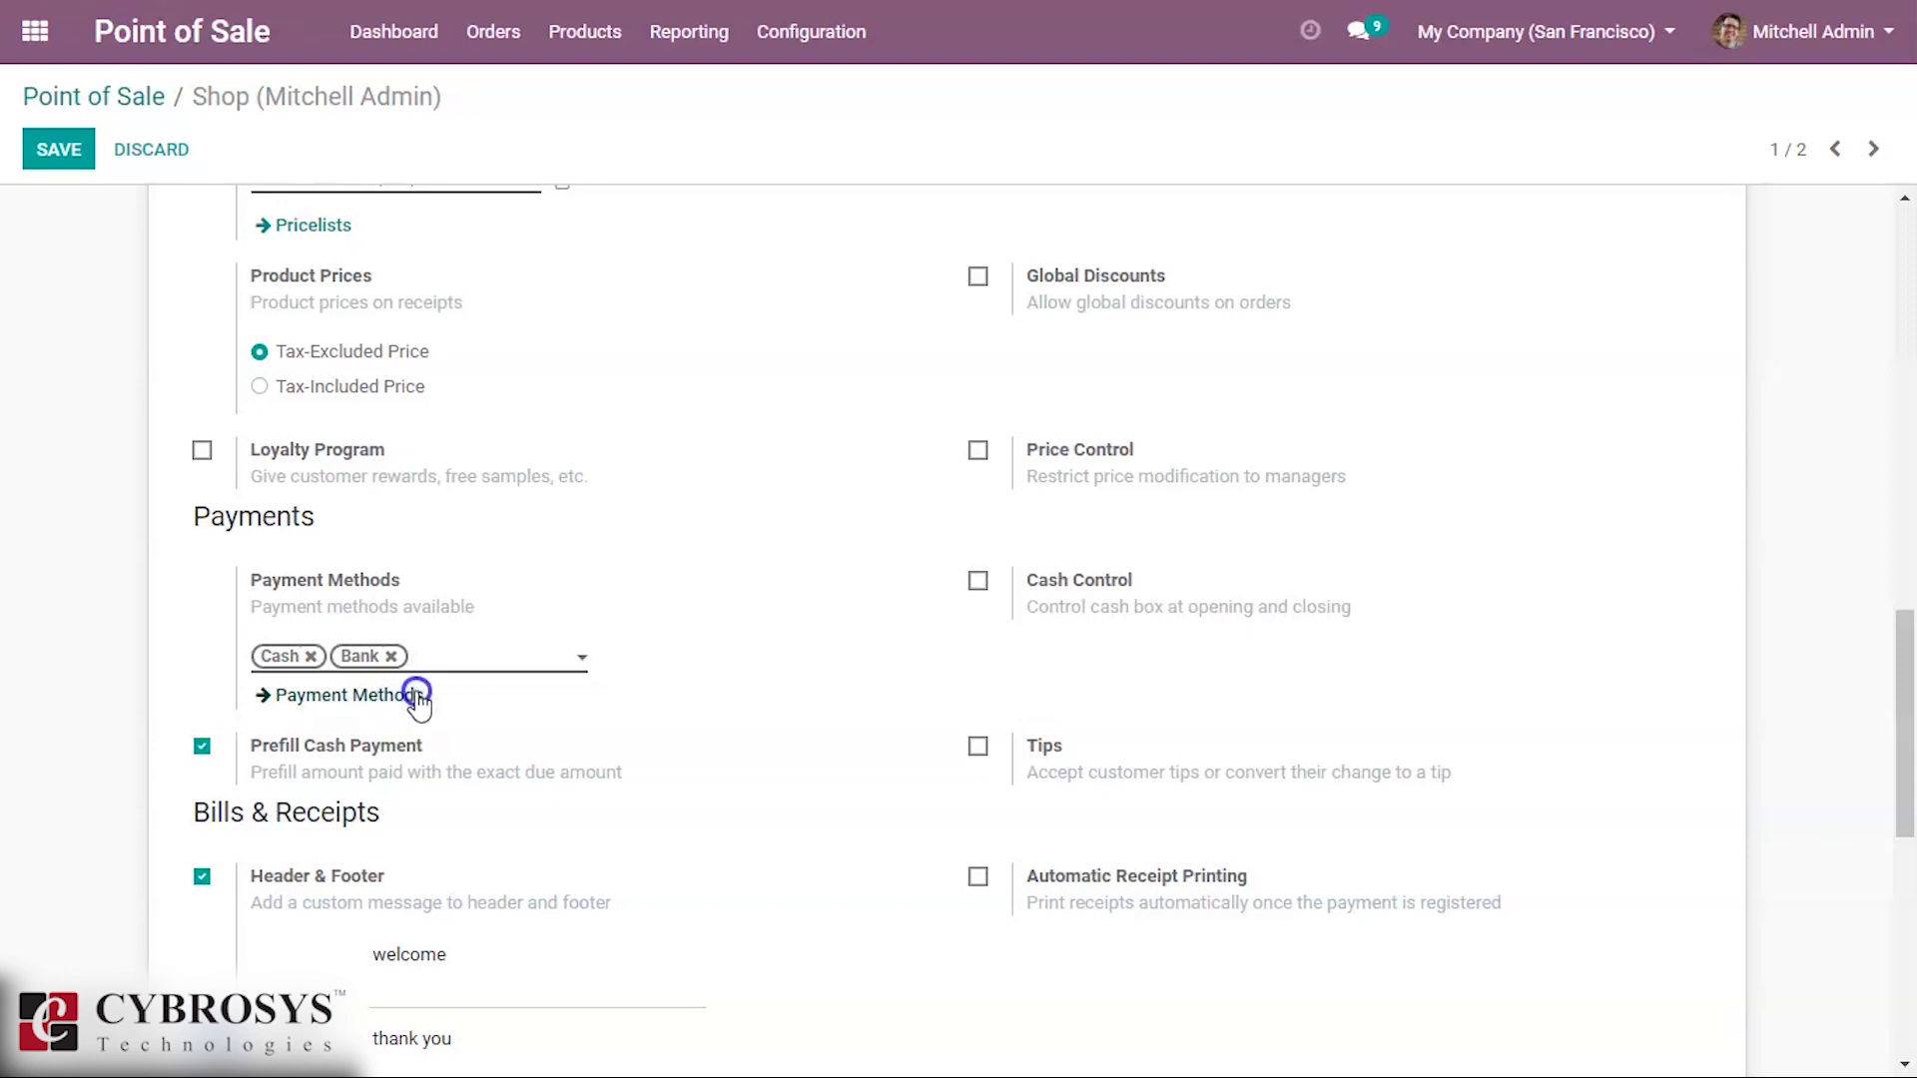
left_click(60, 160)
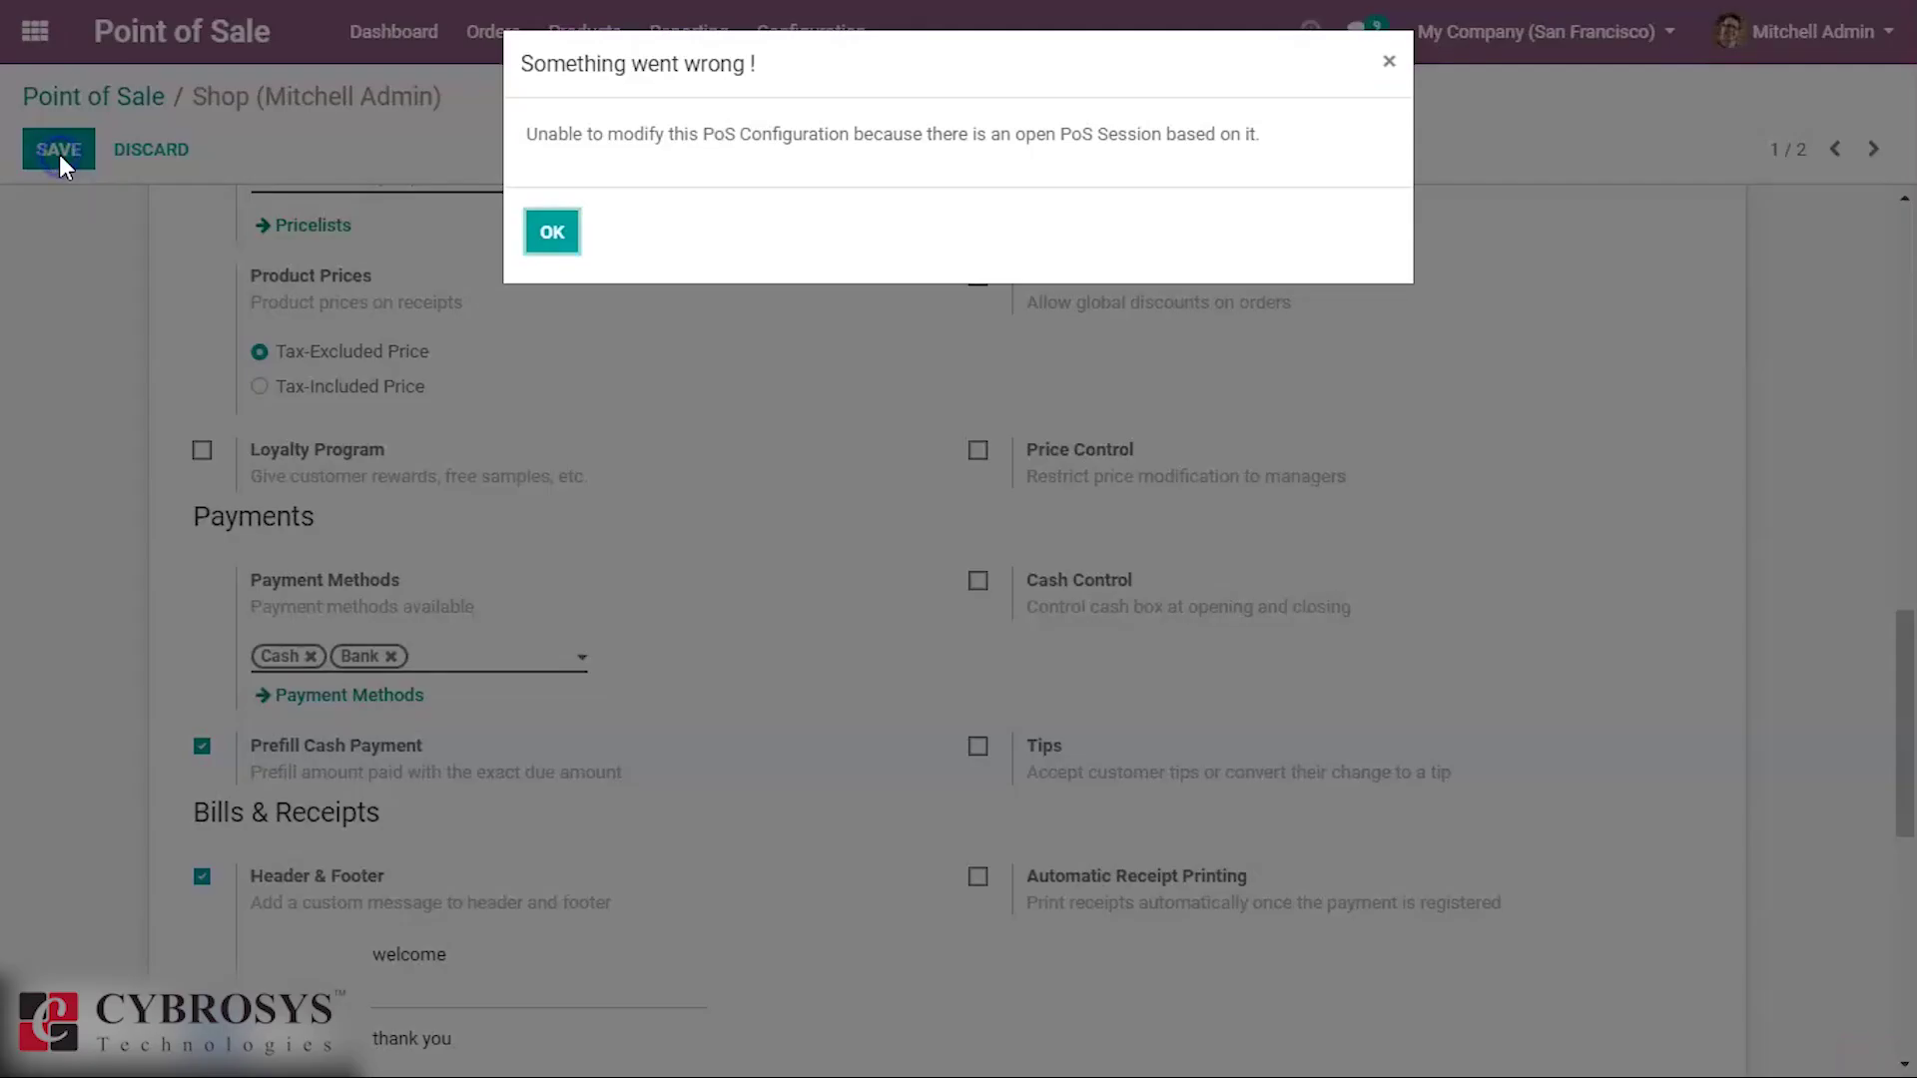
Dismiss the open-session error and discard the unsaved Shop settings changes
left_click(550, 229)
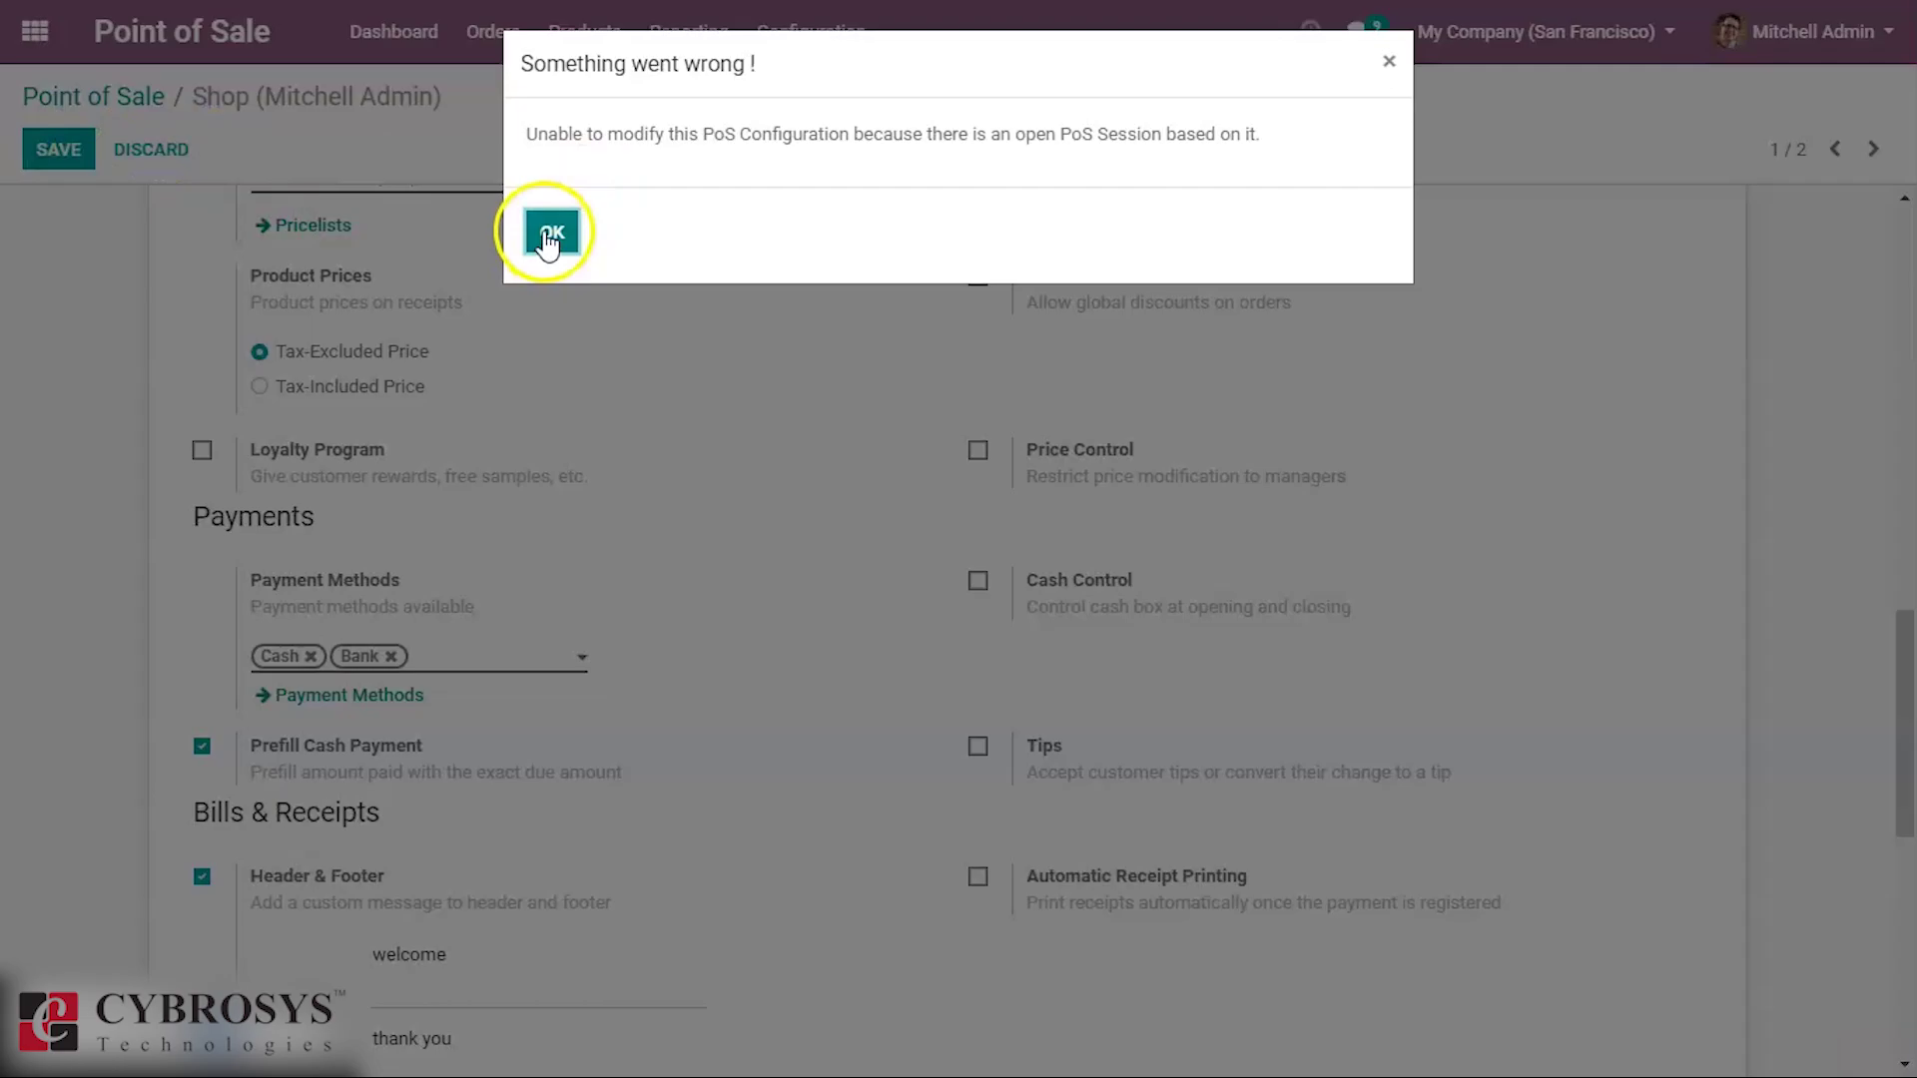
left_click(68, 94)
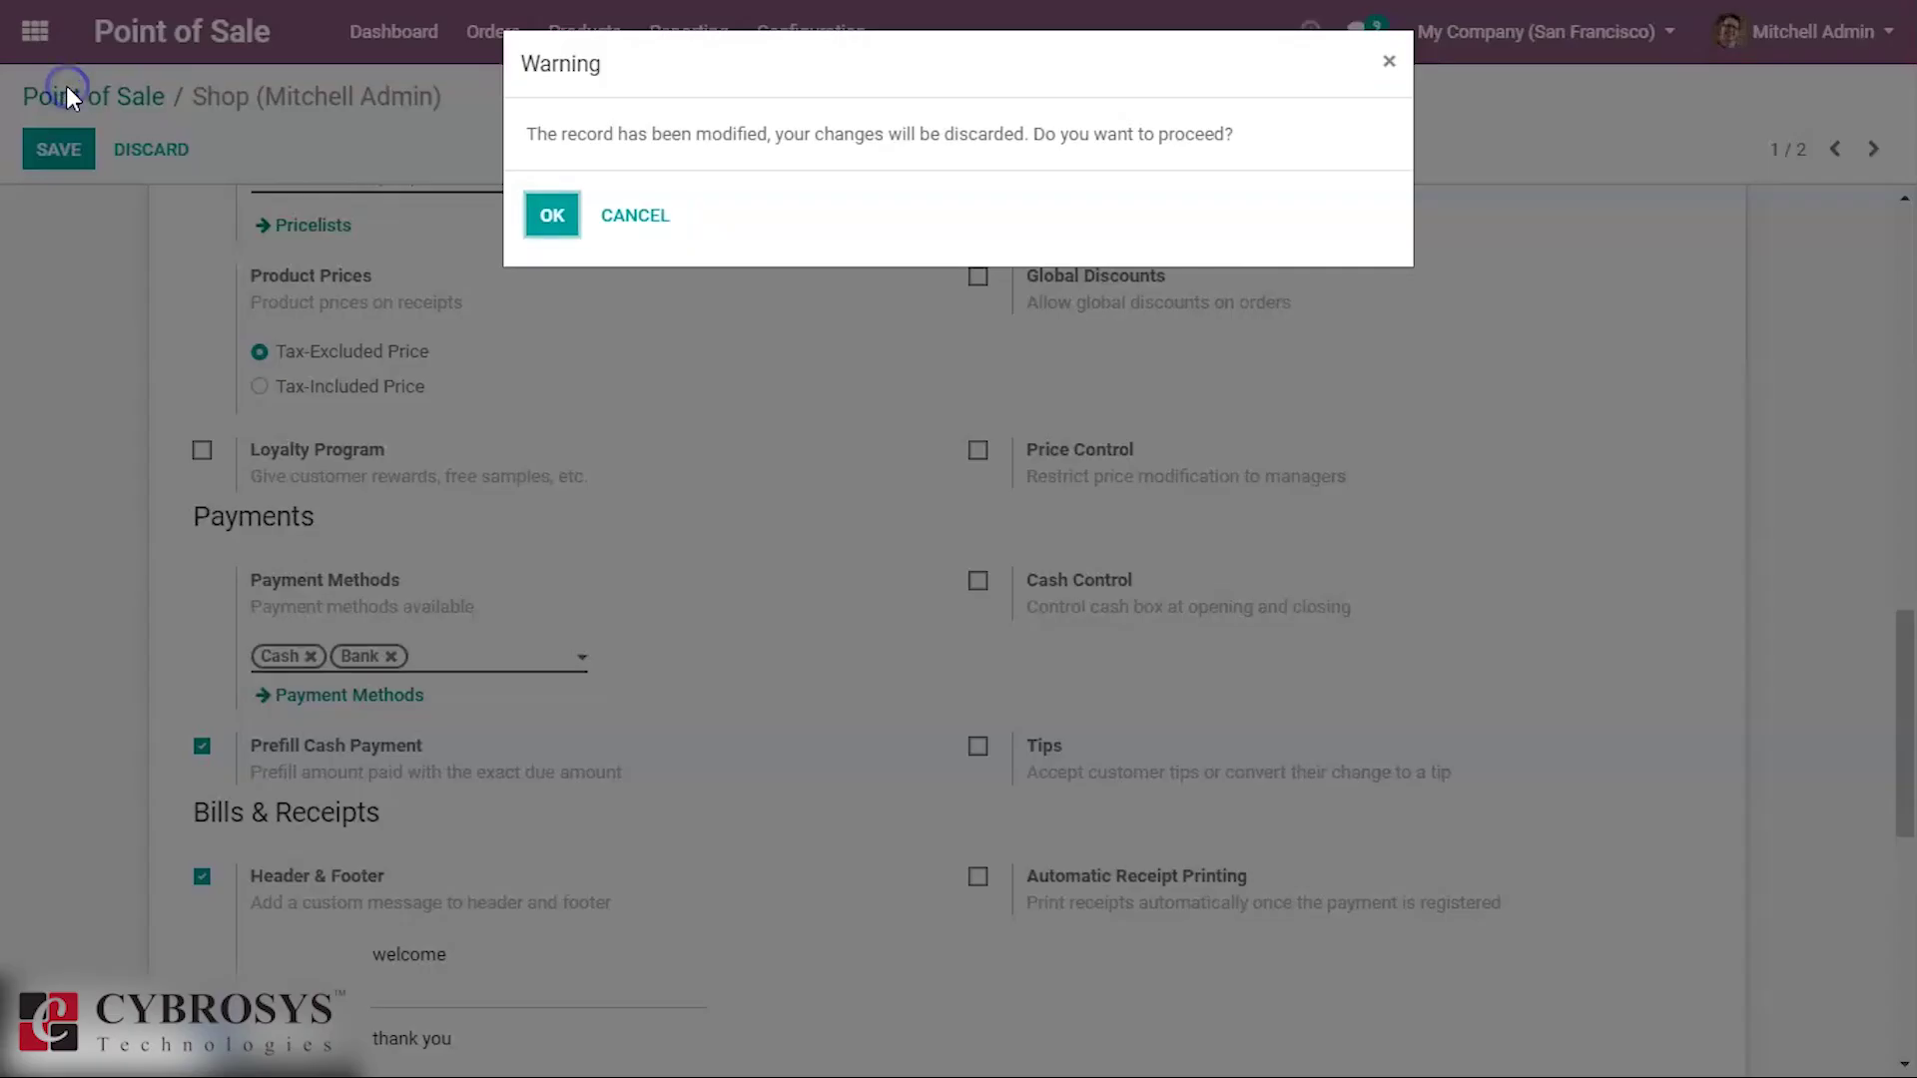
left_click(540, 216)
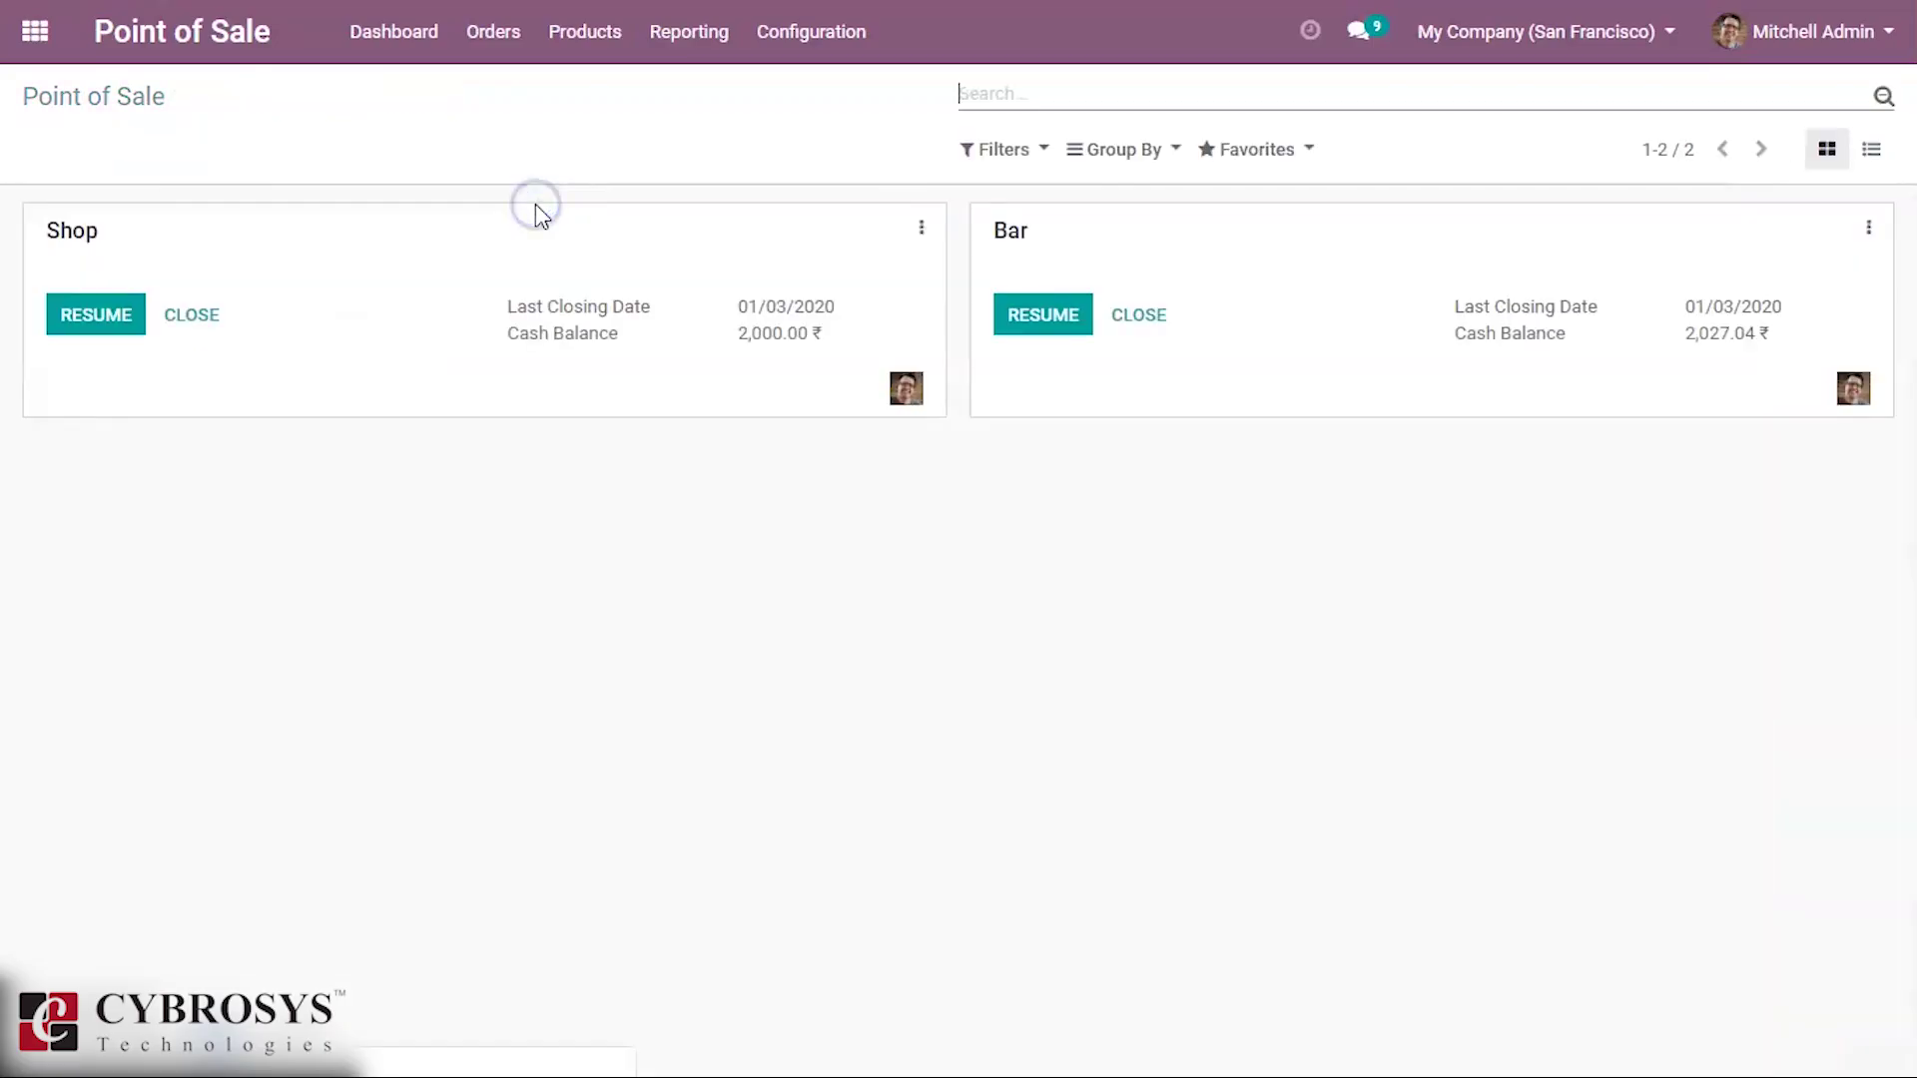
Close and post Shop session POS/00031, then return to the dashboard
left_click(182, 317)
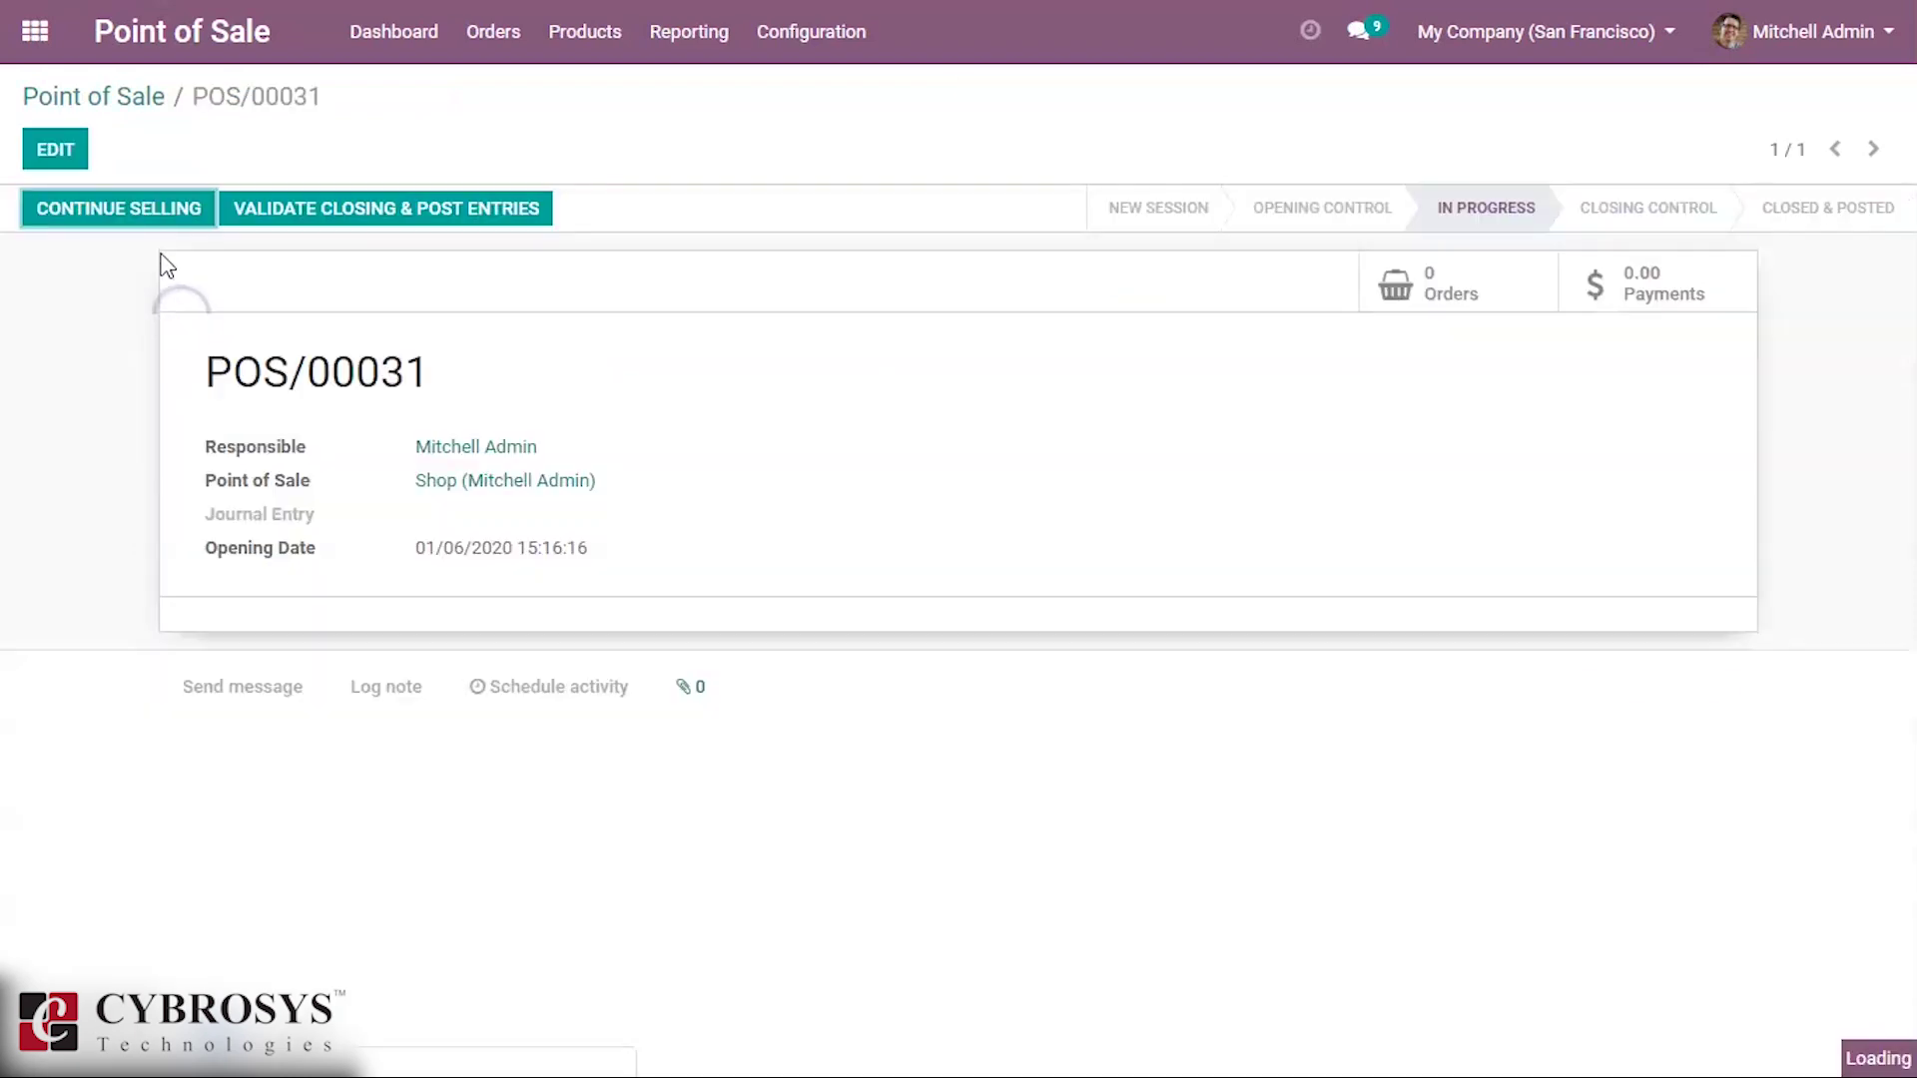
left_click(286, 207)
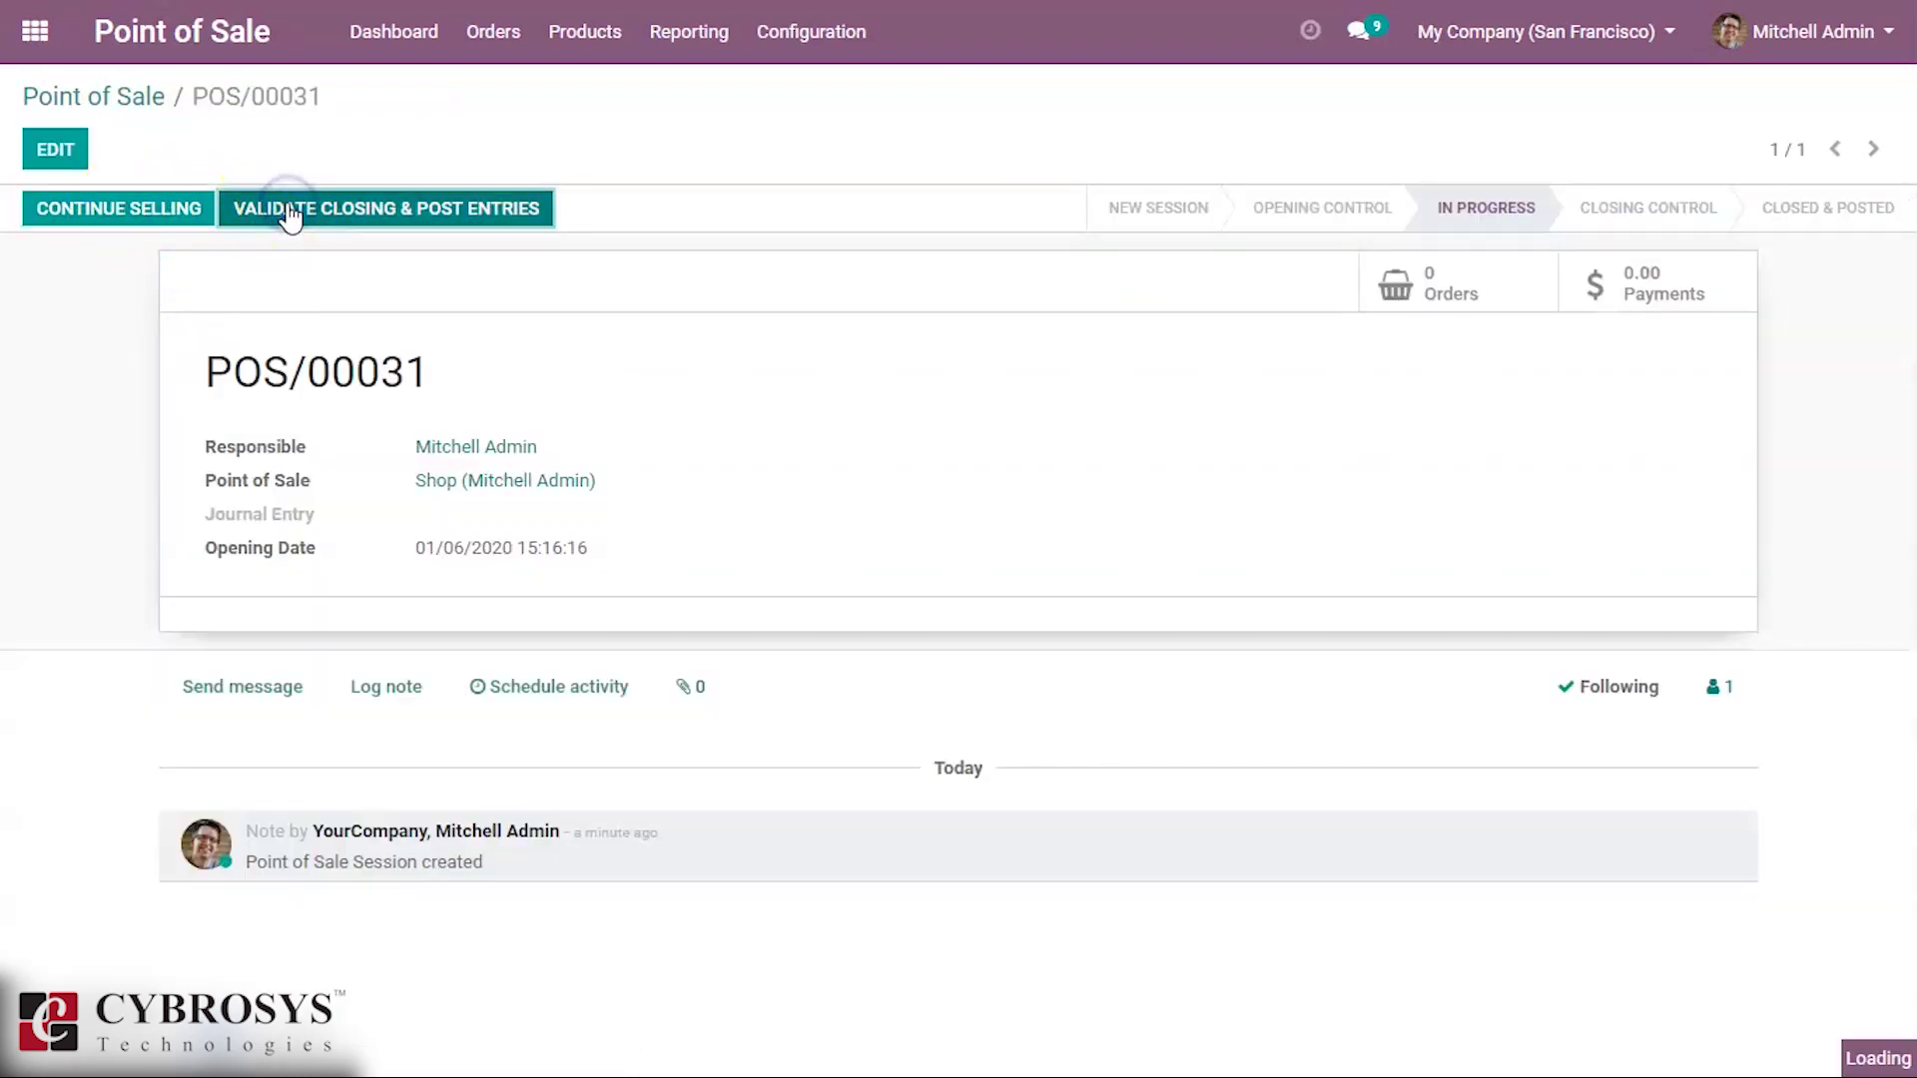
left_click(135, 91)
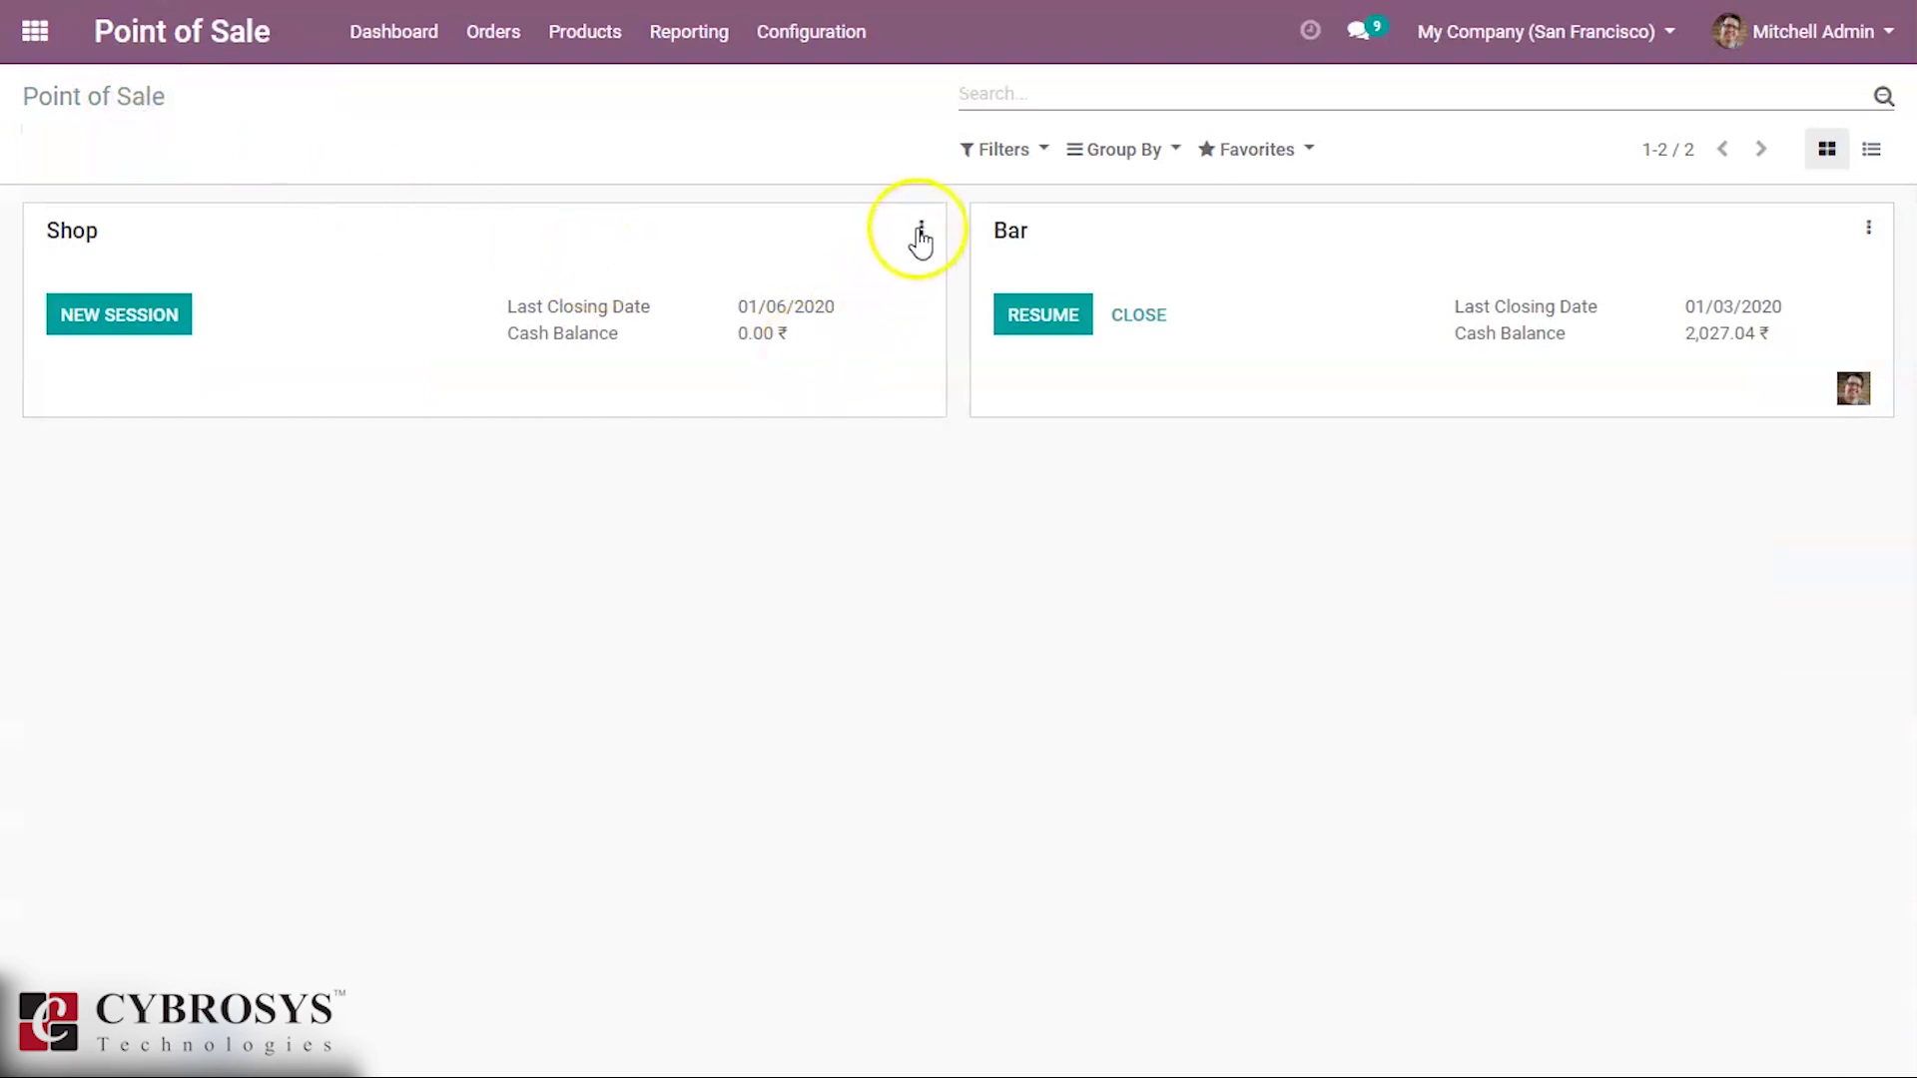
Save Bank beside Cash in the Shop's payment methods and start a new Shop session
left_click(920, 232)
left_click(439, 440)
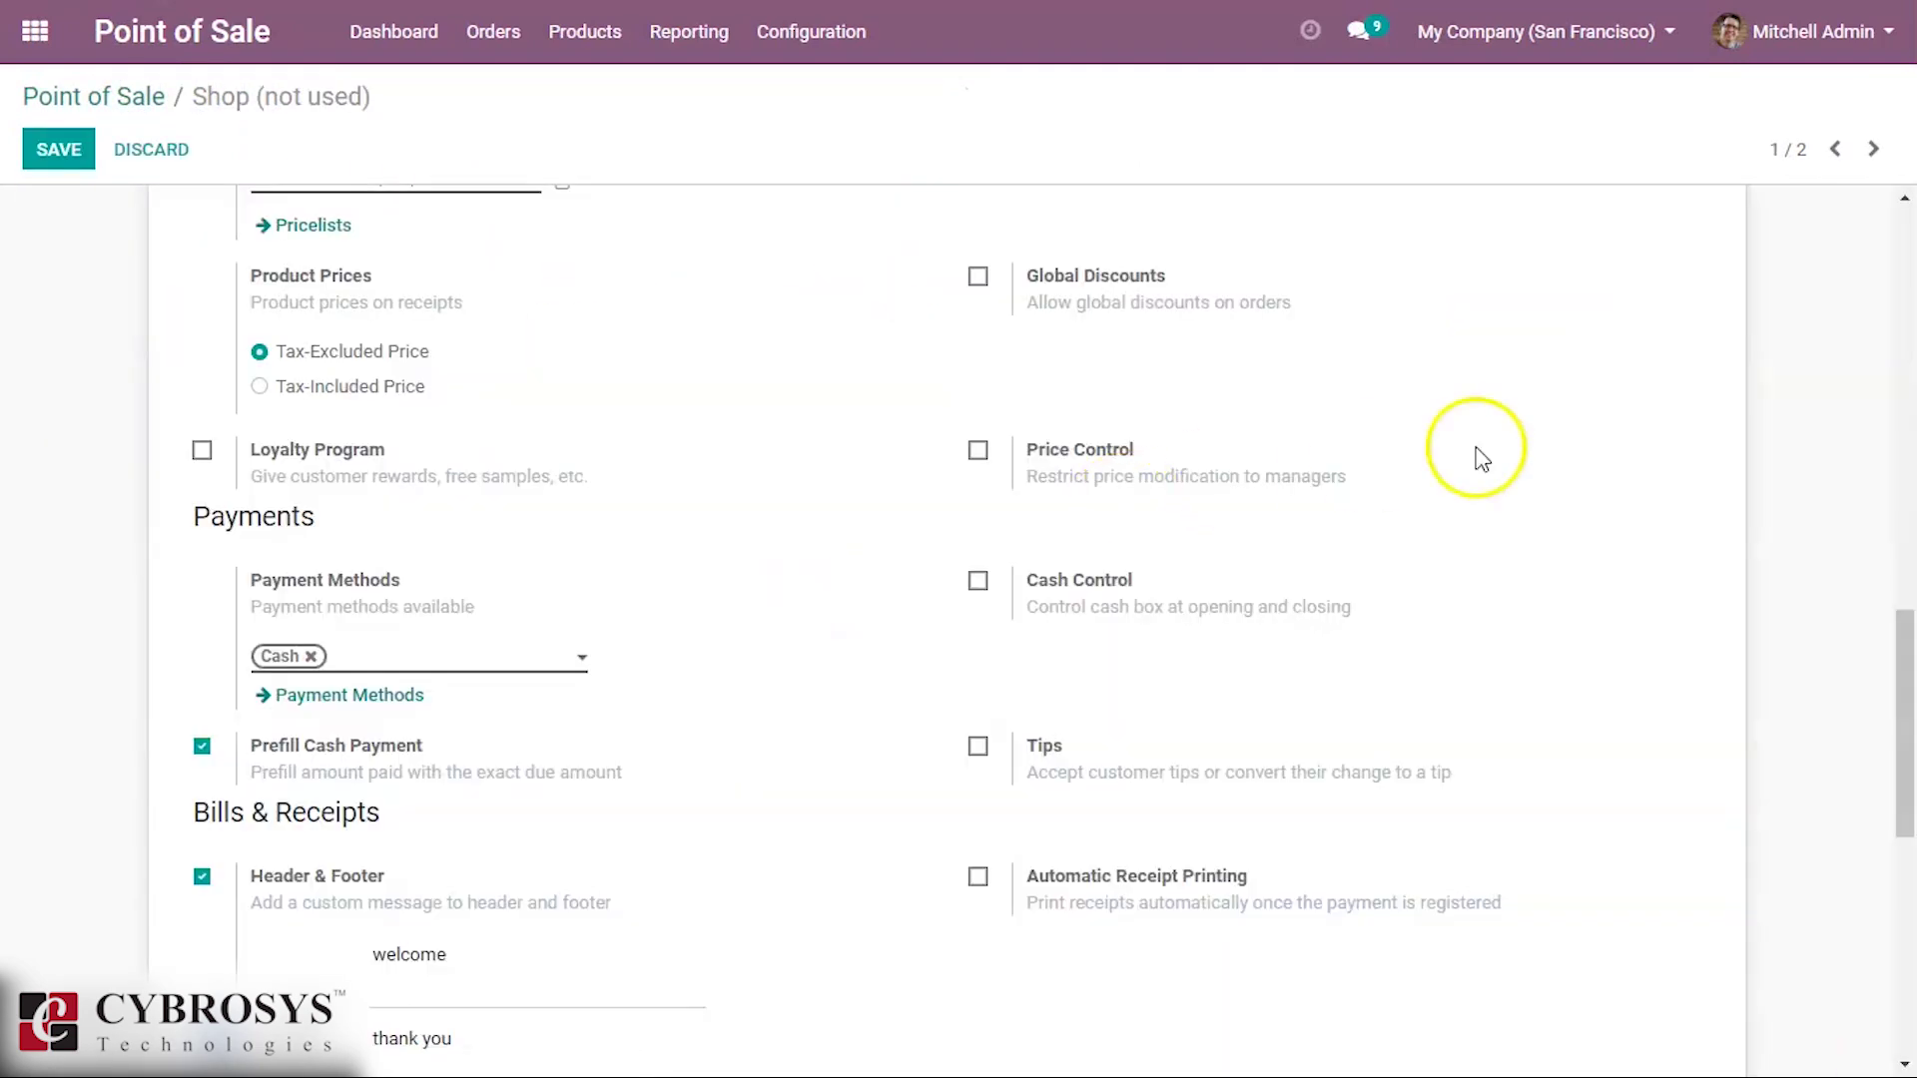
left_click(454, 664)
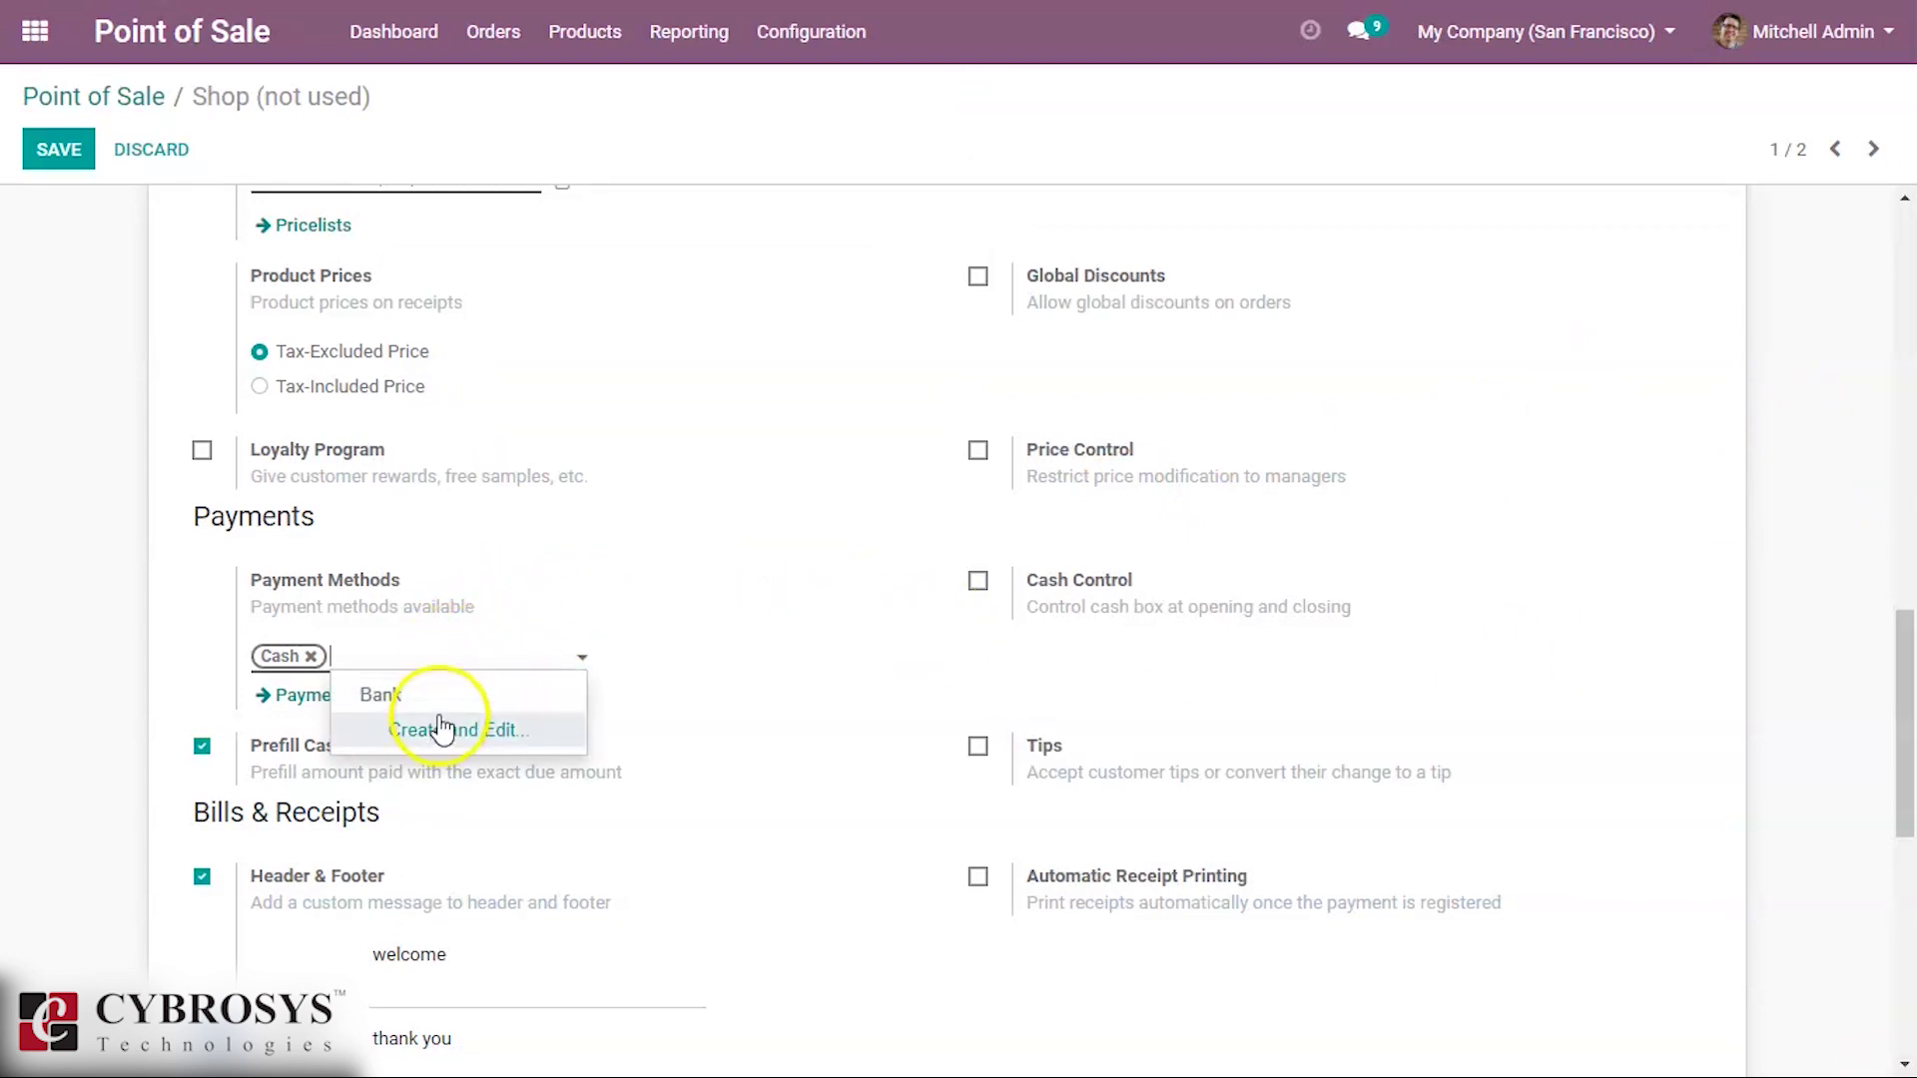
left_click(437, 699)
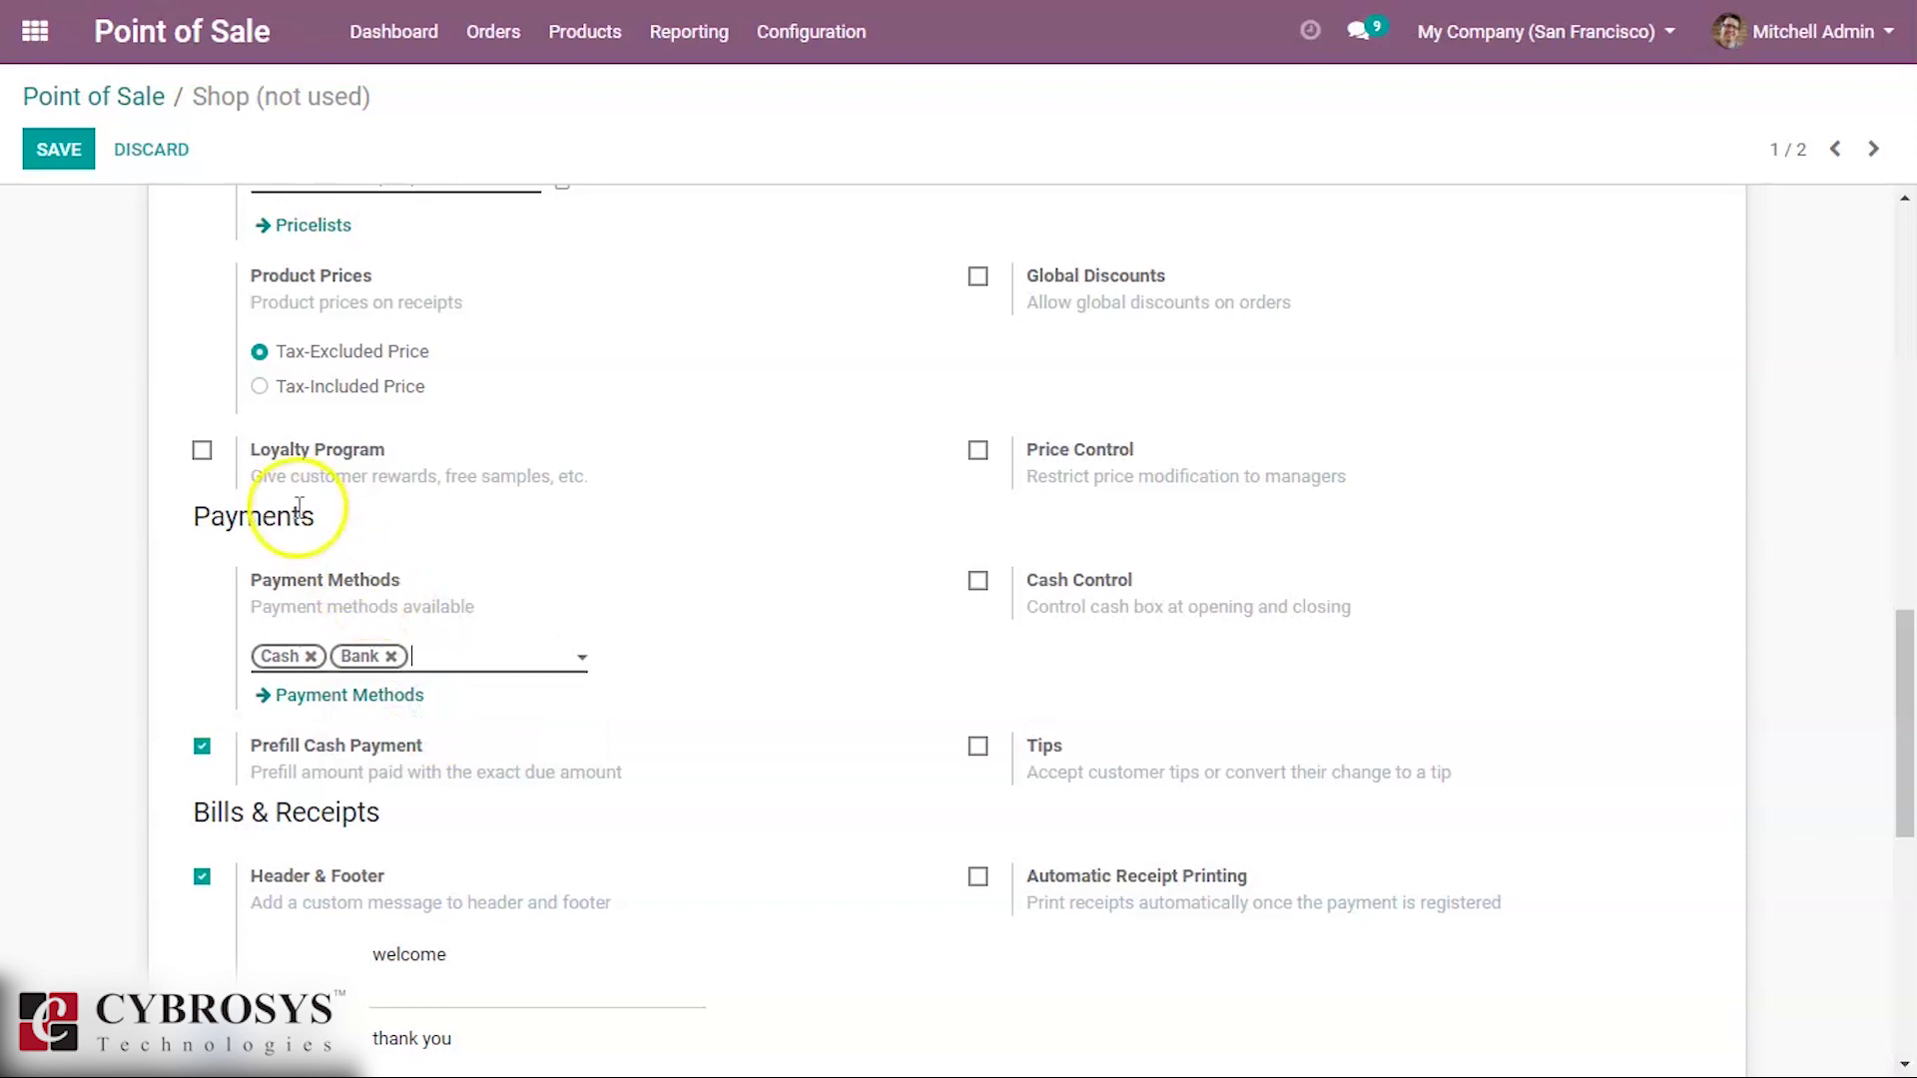
left_click(47, 157)
left_click(98, 99)
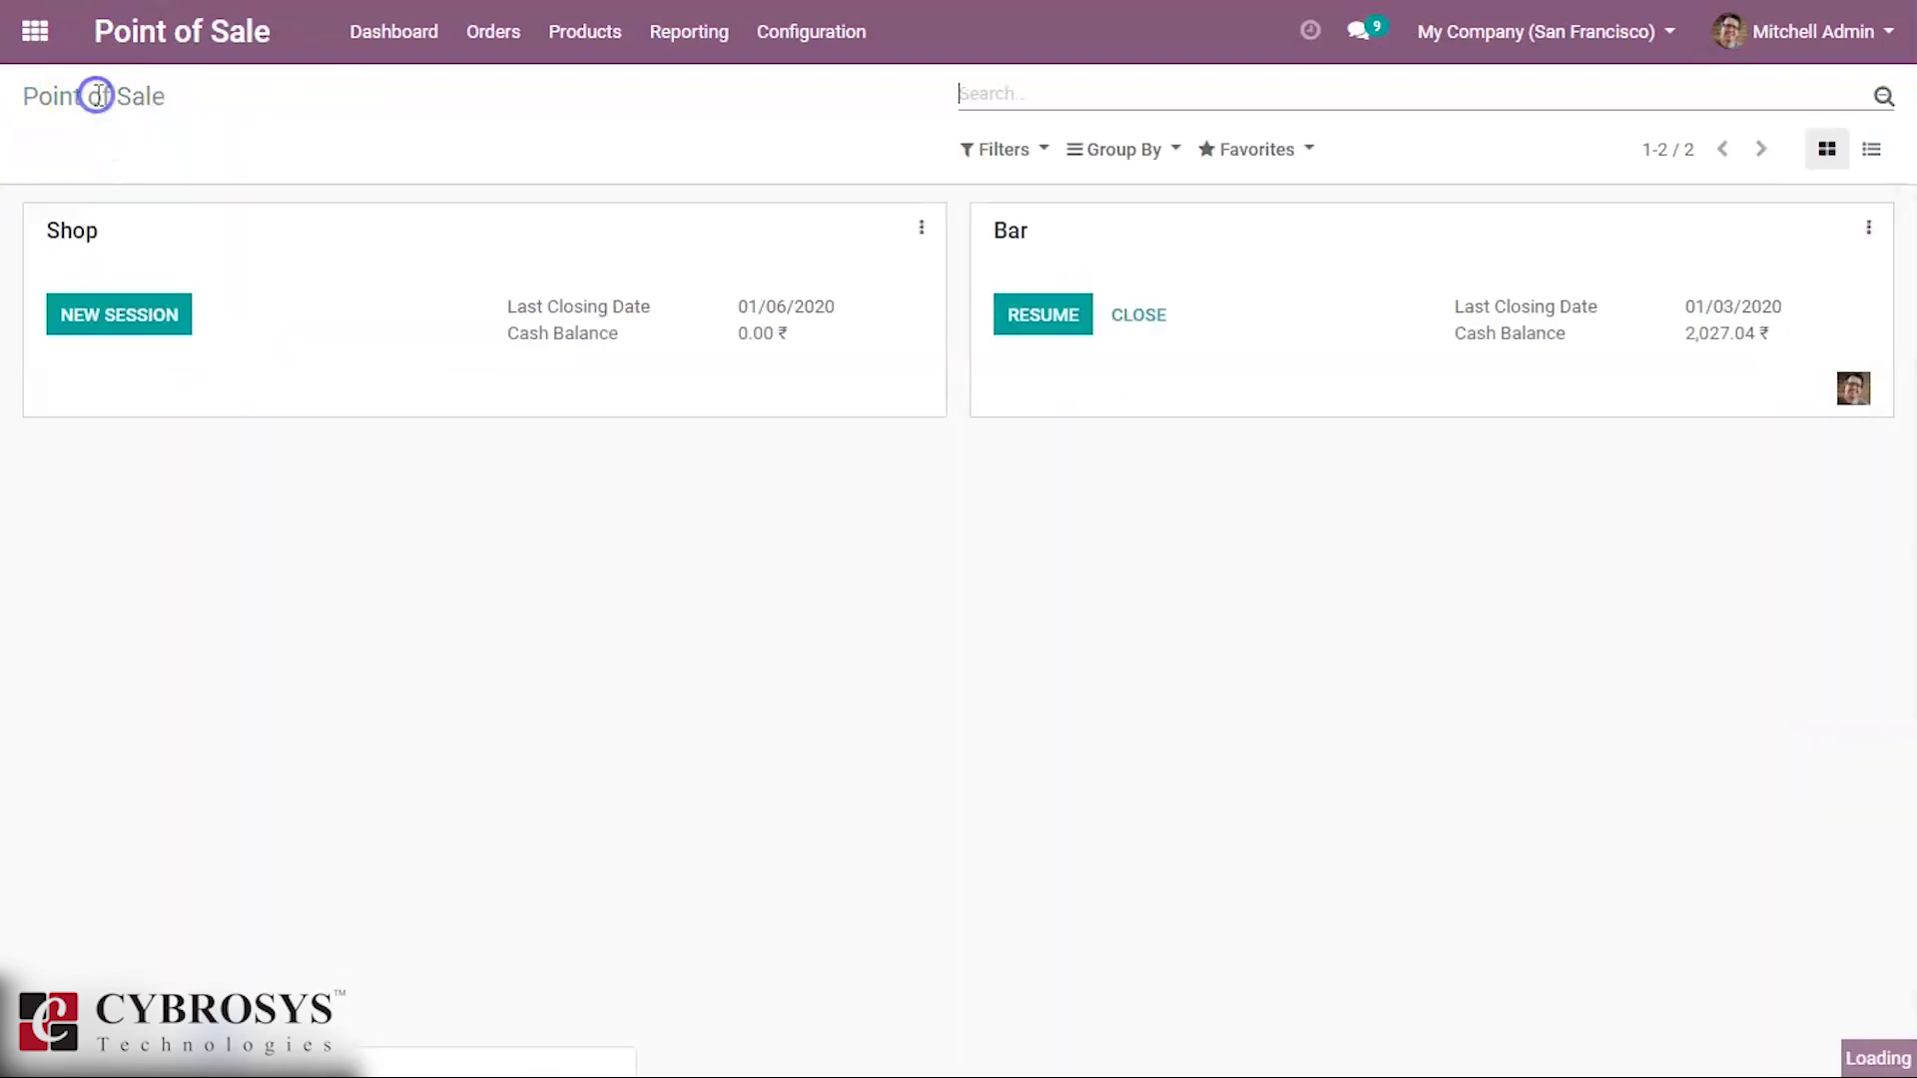
left_click(152, 317)
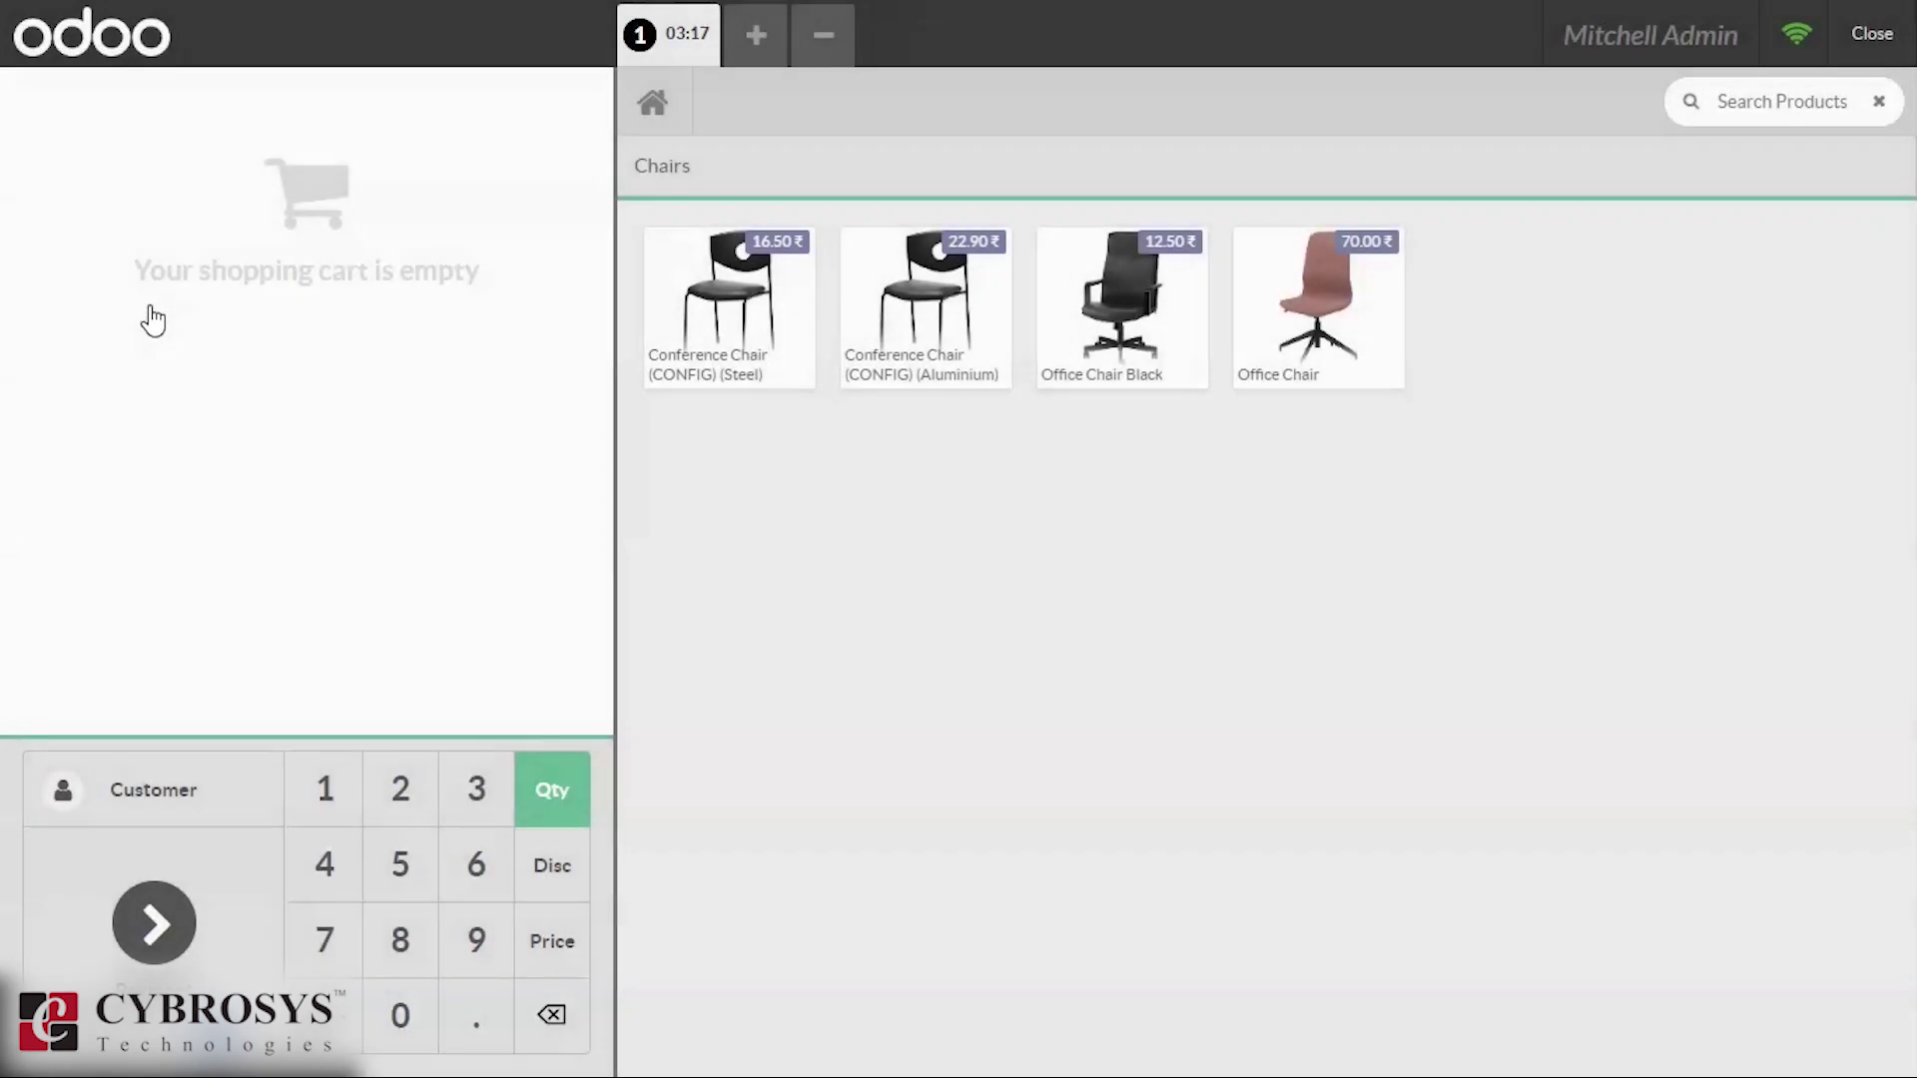
Sell steel conference chairs for 66.00, paid by Bank
left_click(719, 344)
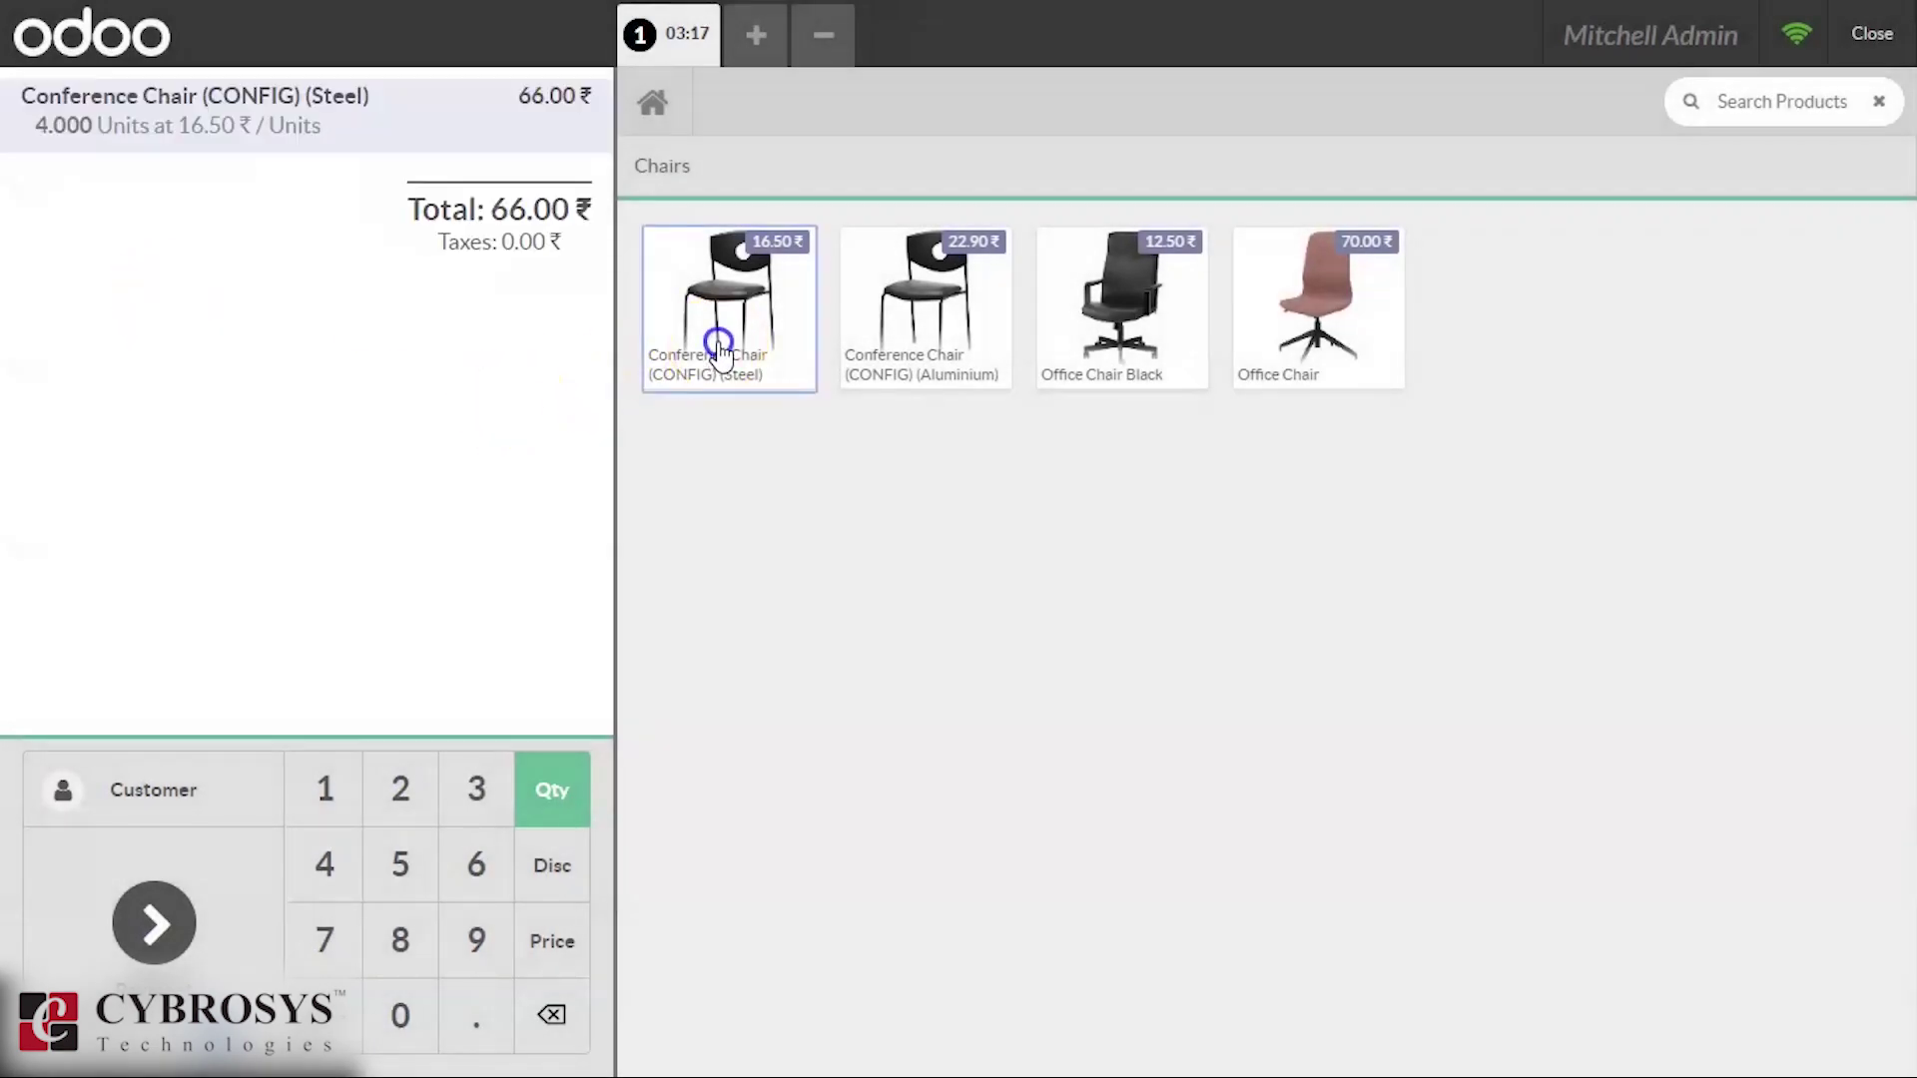
left_click(205, 927)
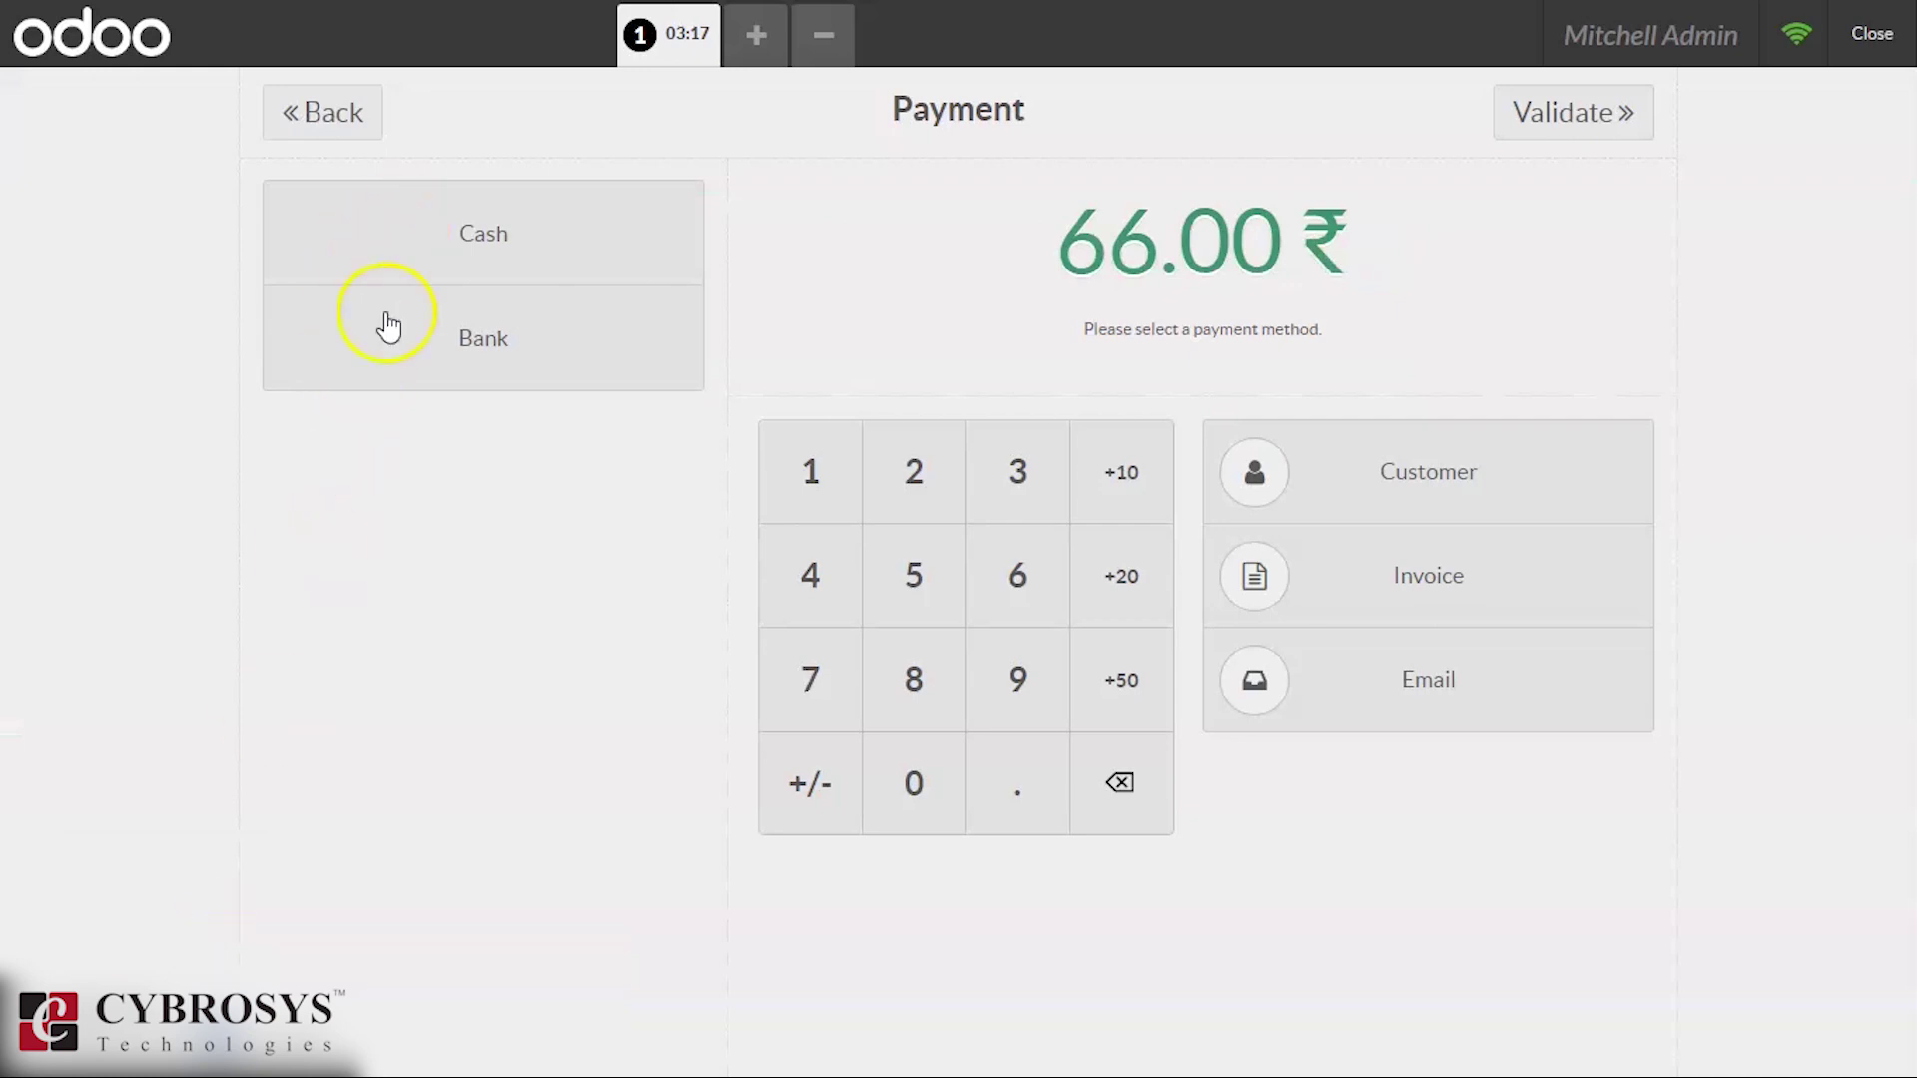
left_click(465, 369)
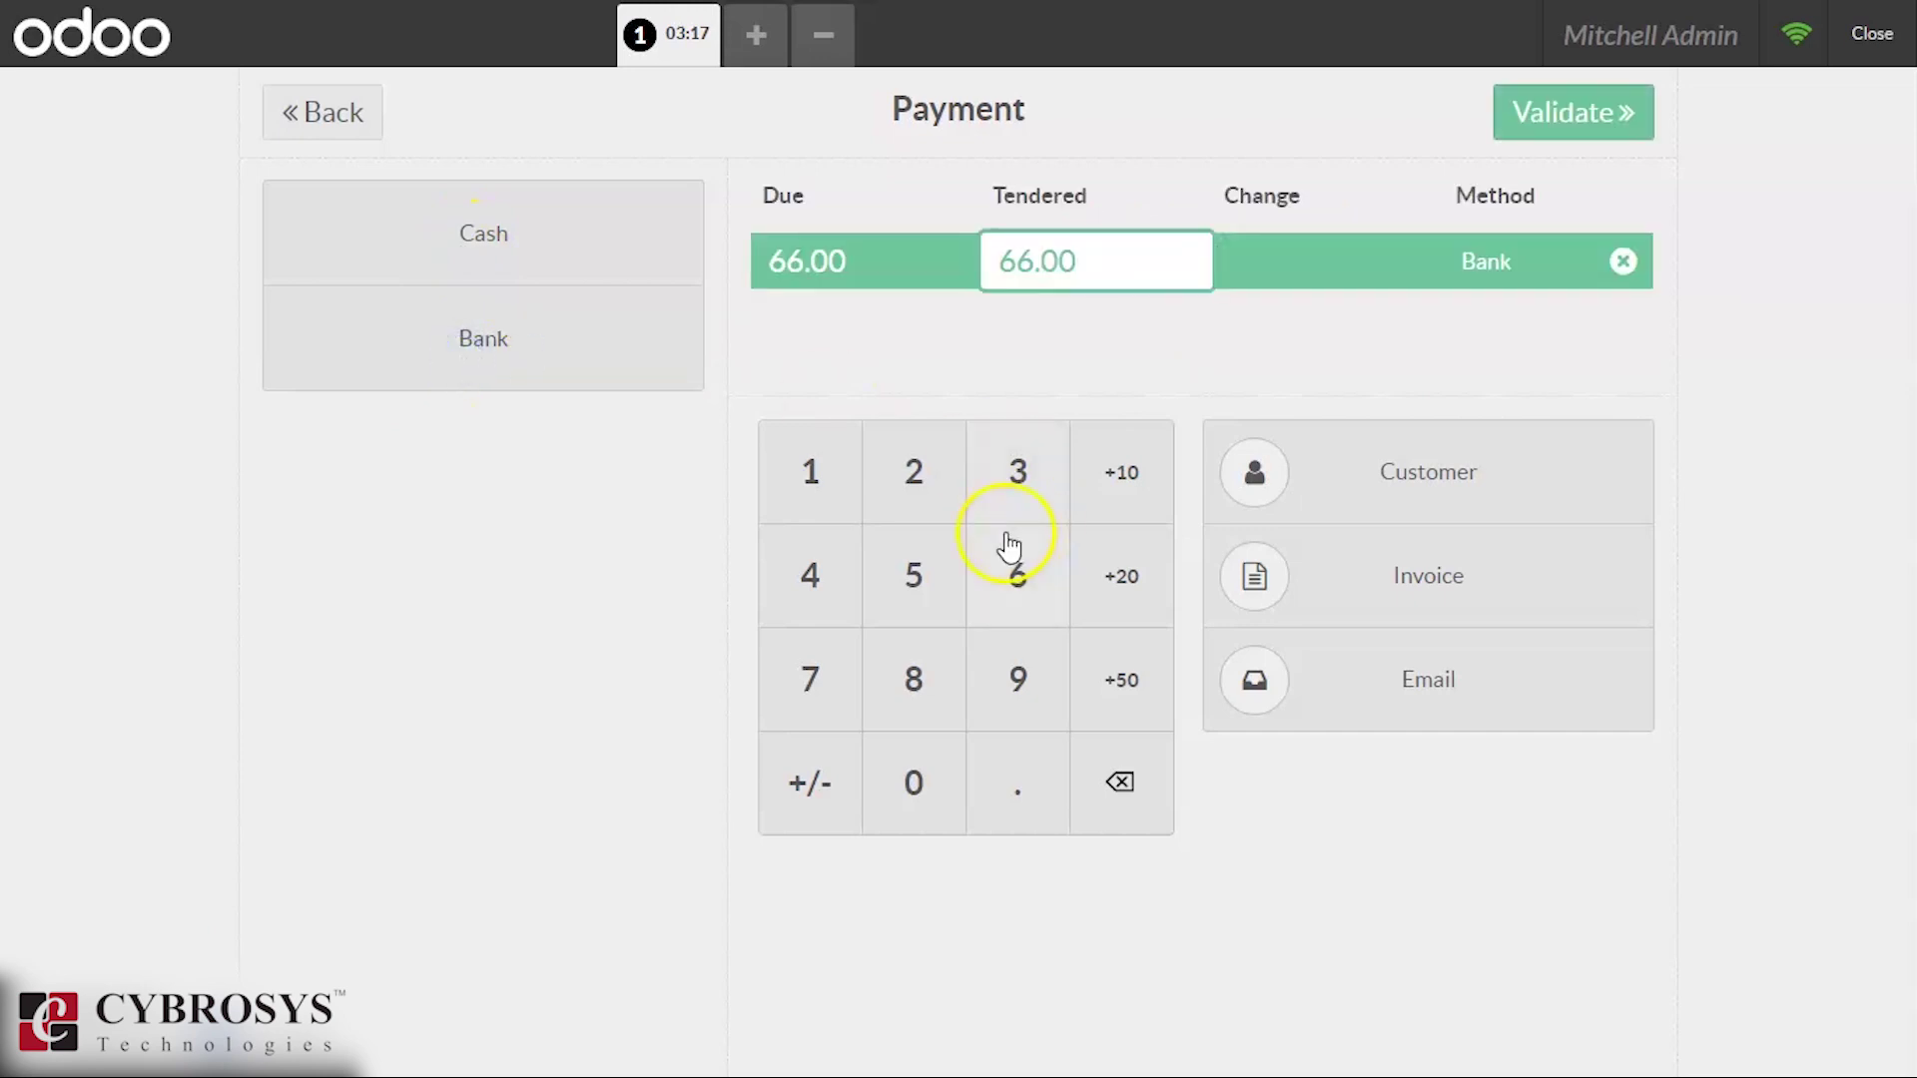
left_click(1001, 607)
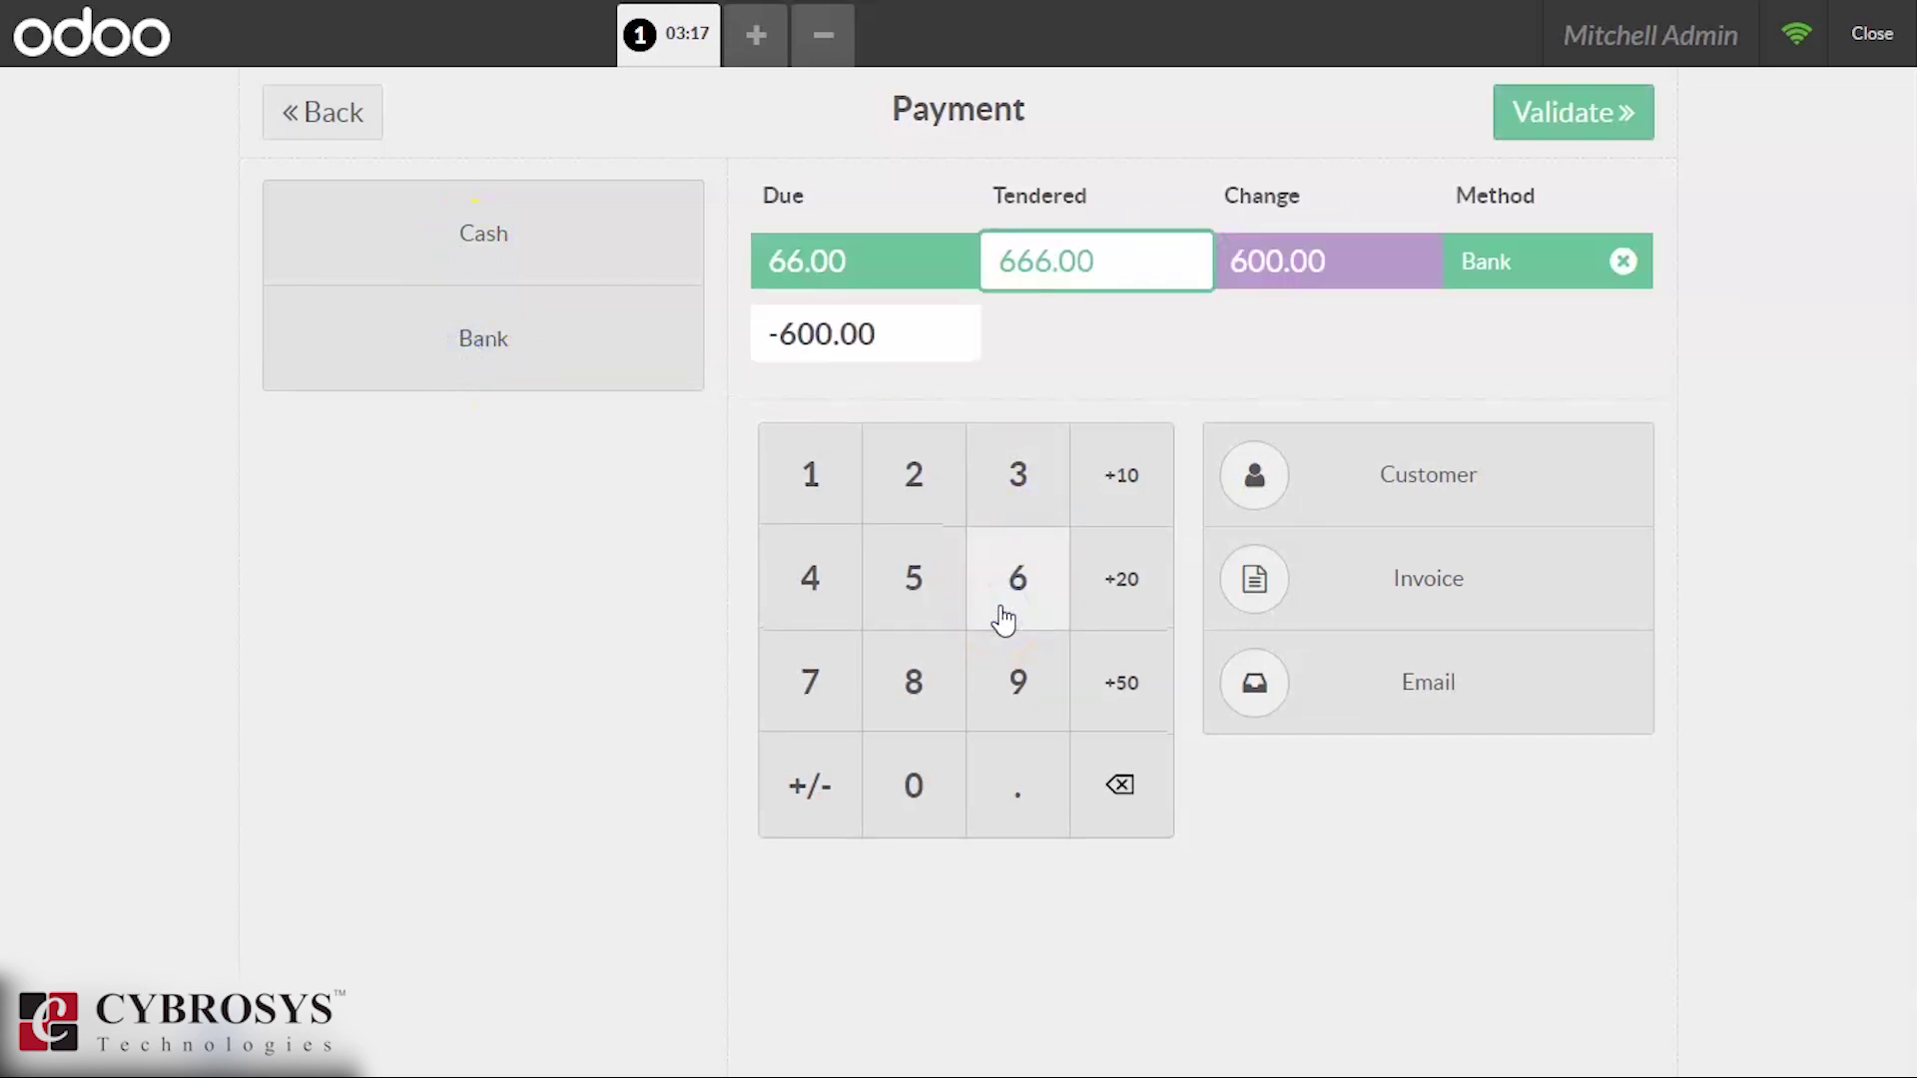
left_click(1112, 782)
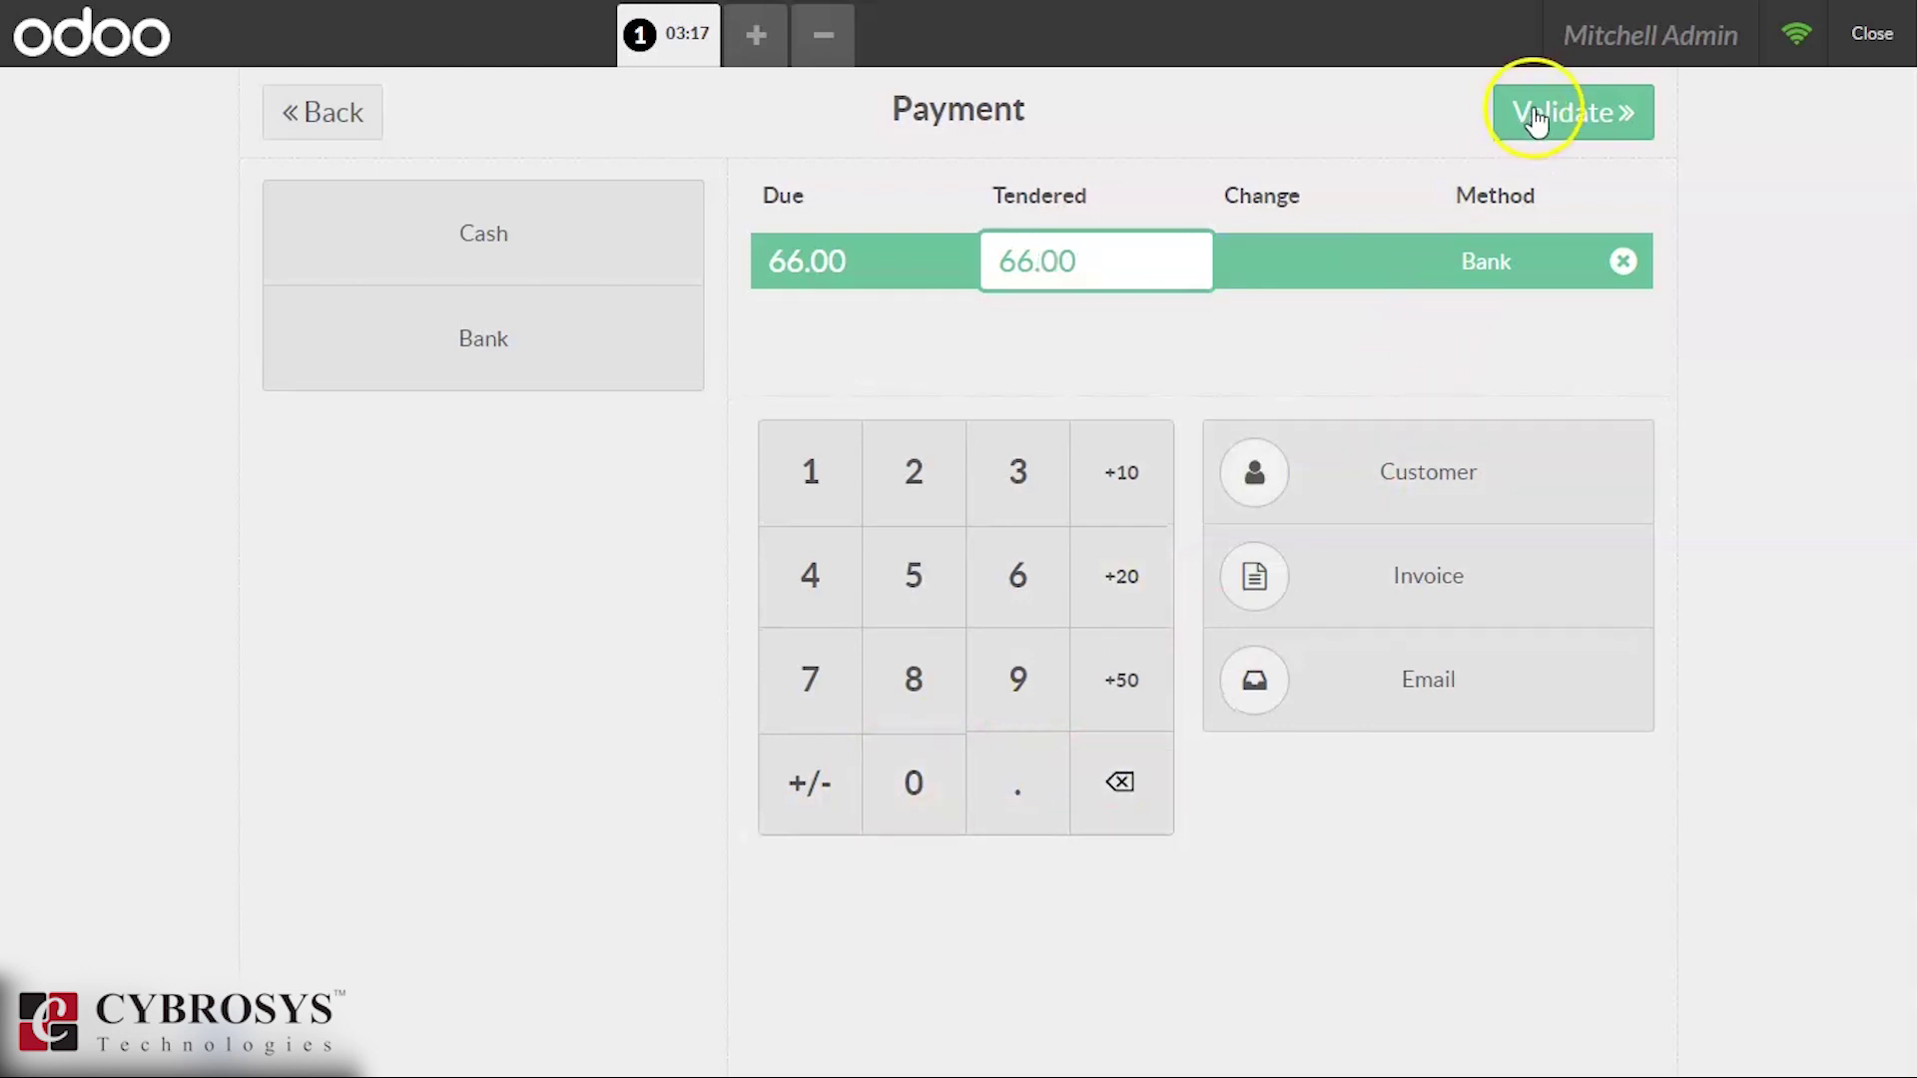
left_click(1533, 120)
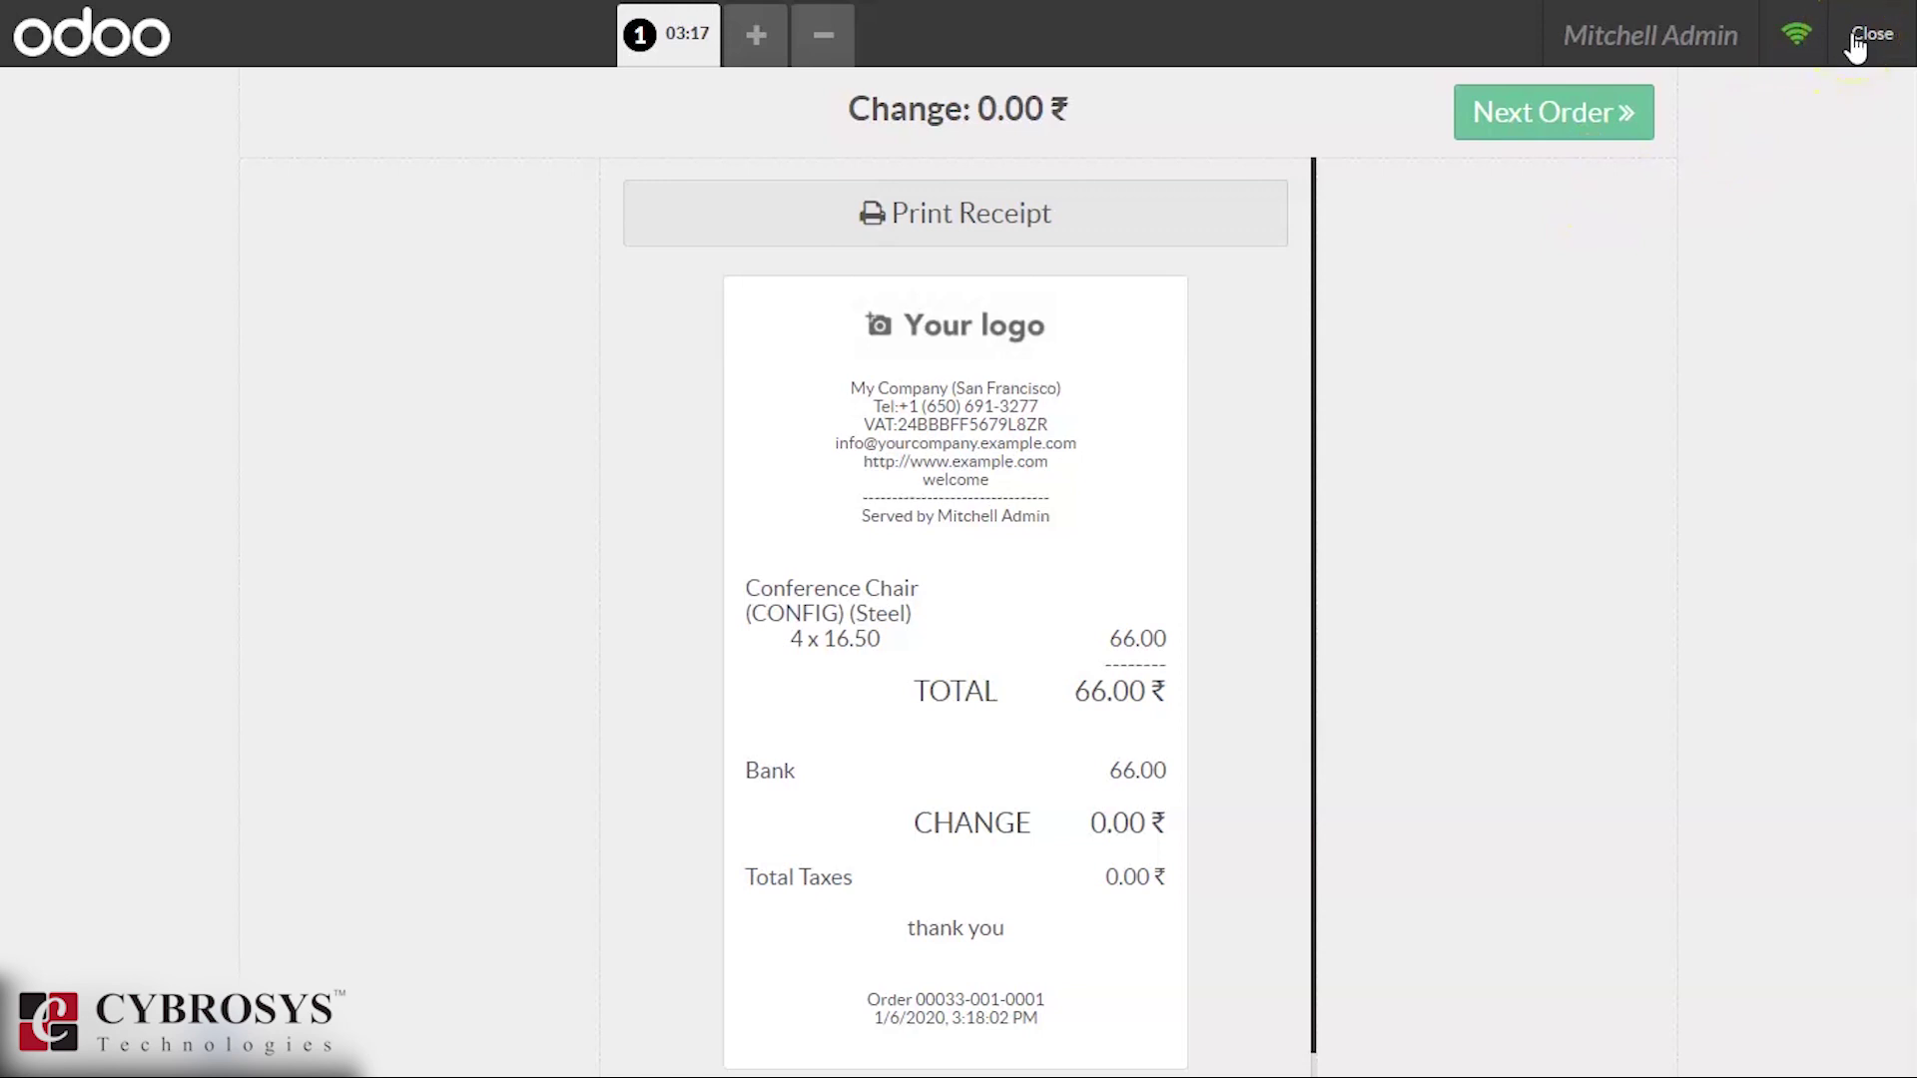
Sell 3 office chairs in a new order for 210.00, paid in Cash
left_click(1596, 116)
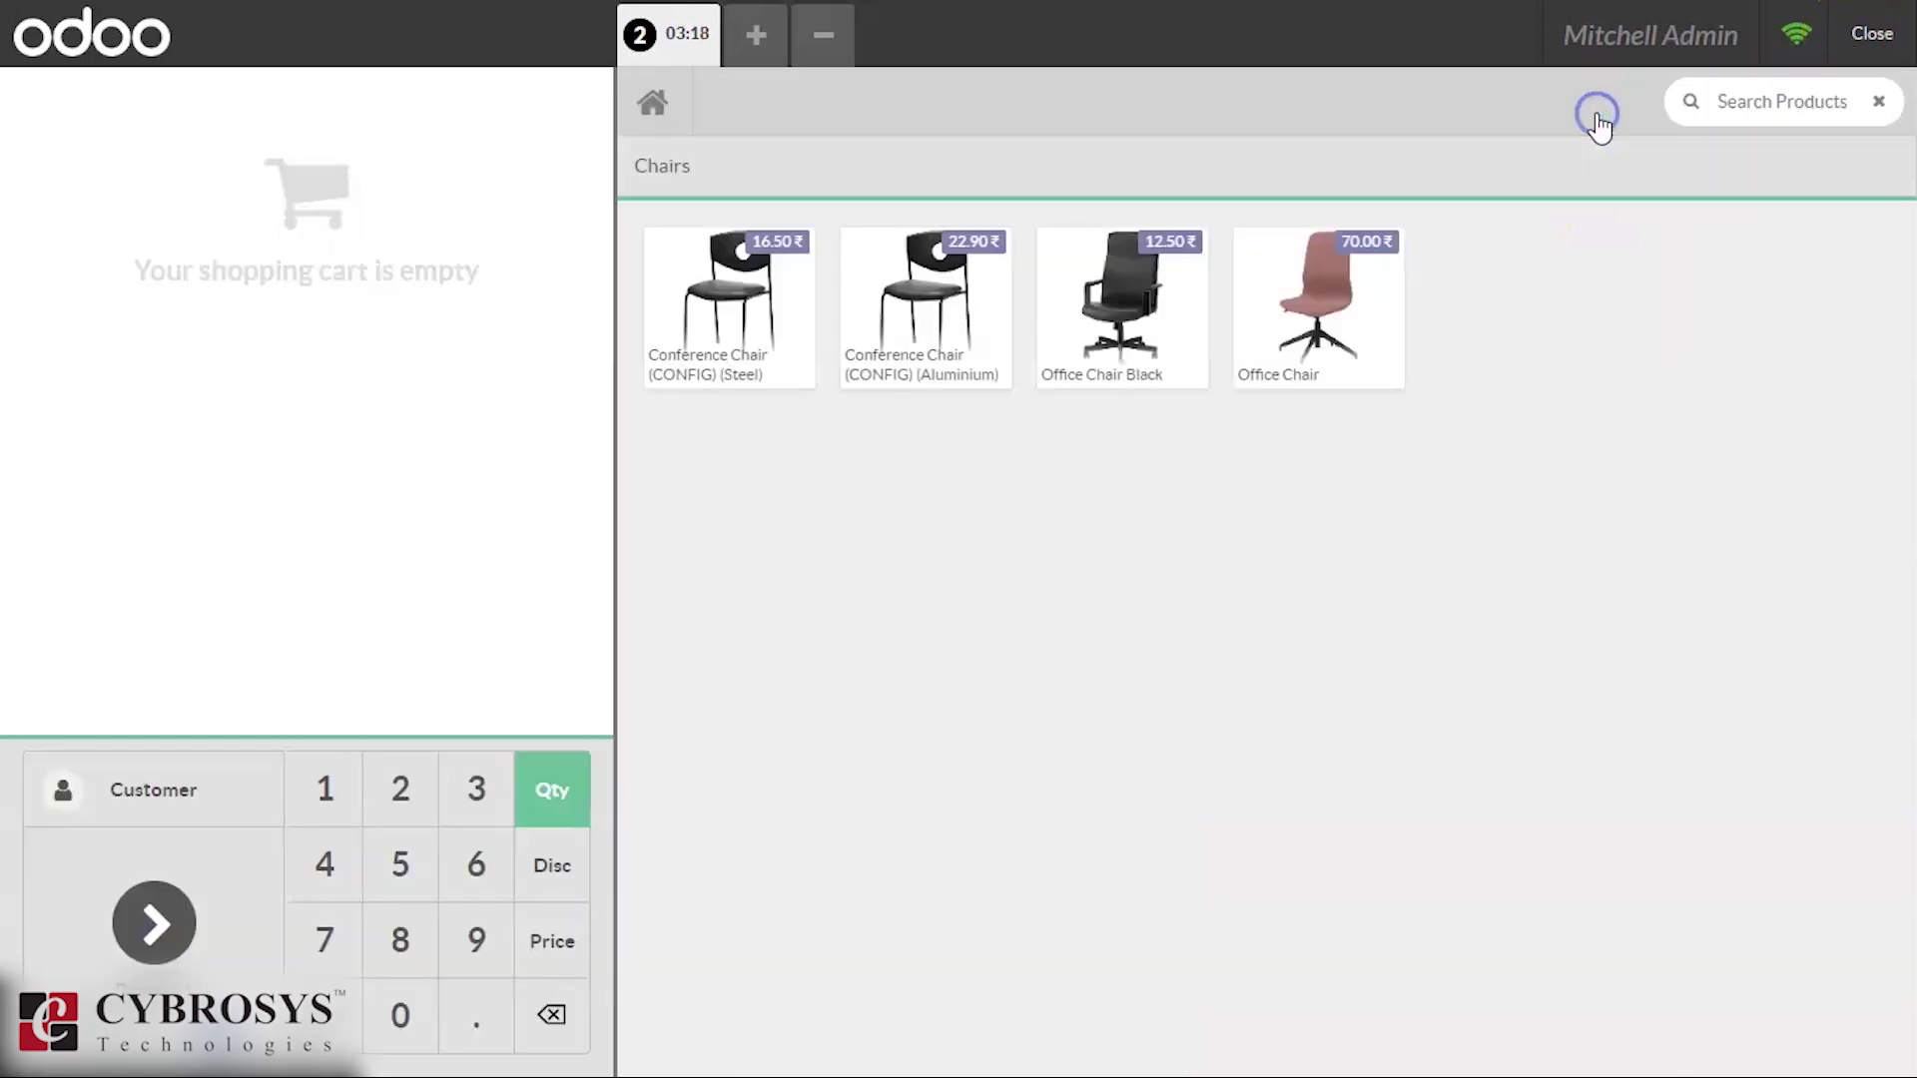
double_click(1334, 302)
left_click(1333, 302)
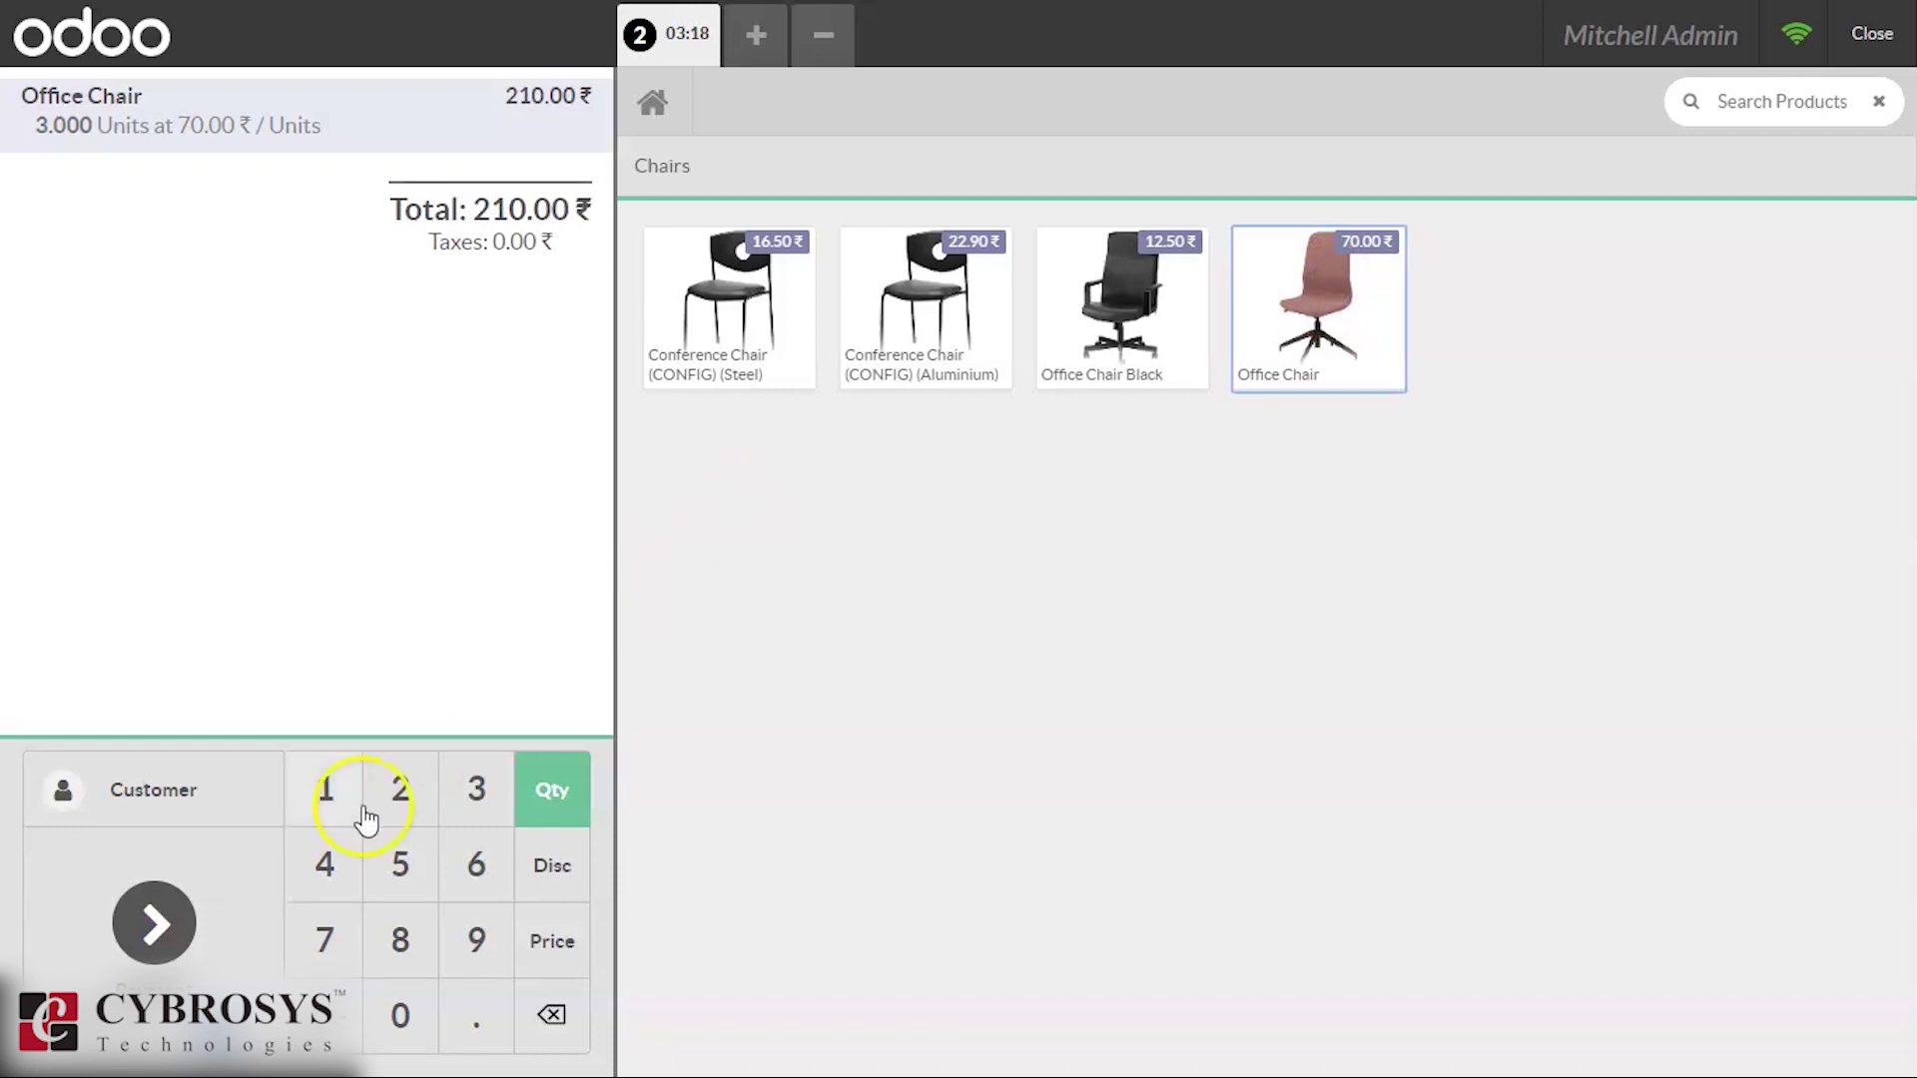
left_click(205, 893)
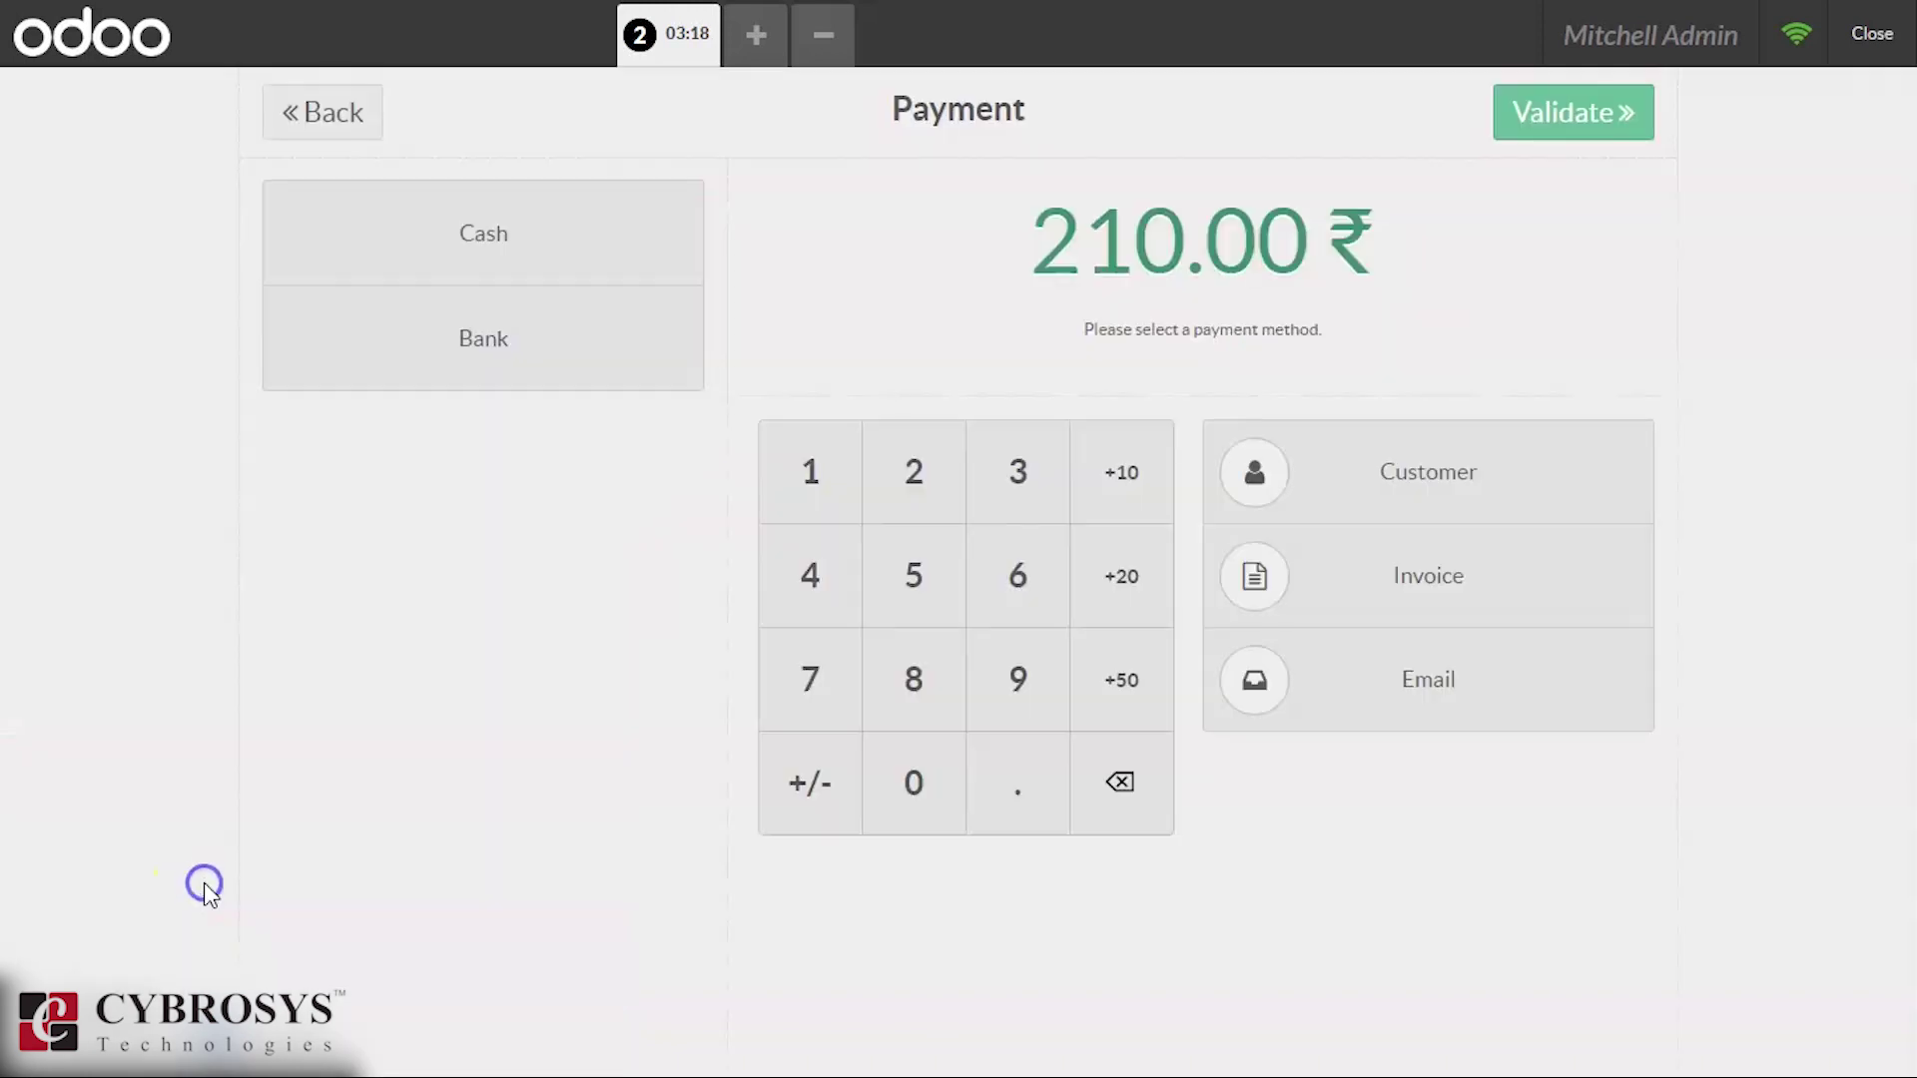
left_click(507, 267)
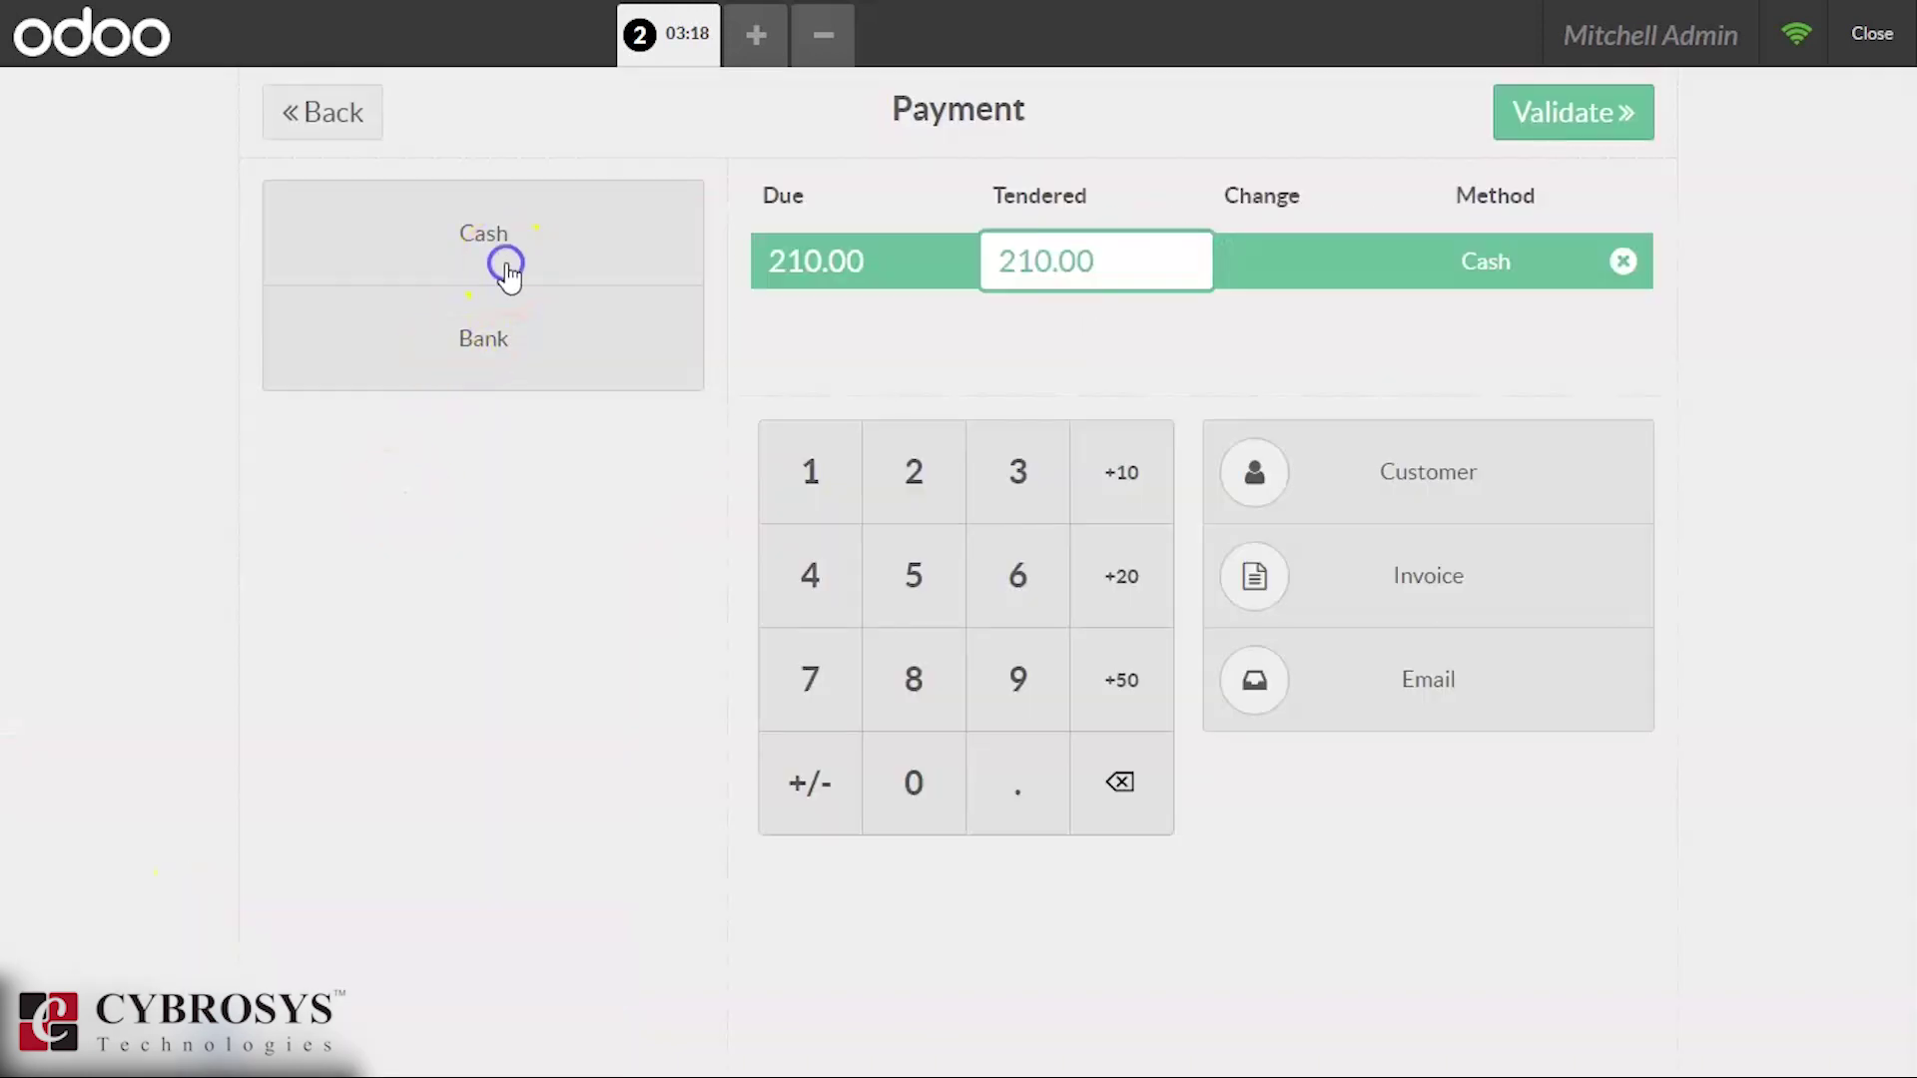
left_click(1567, 99)
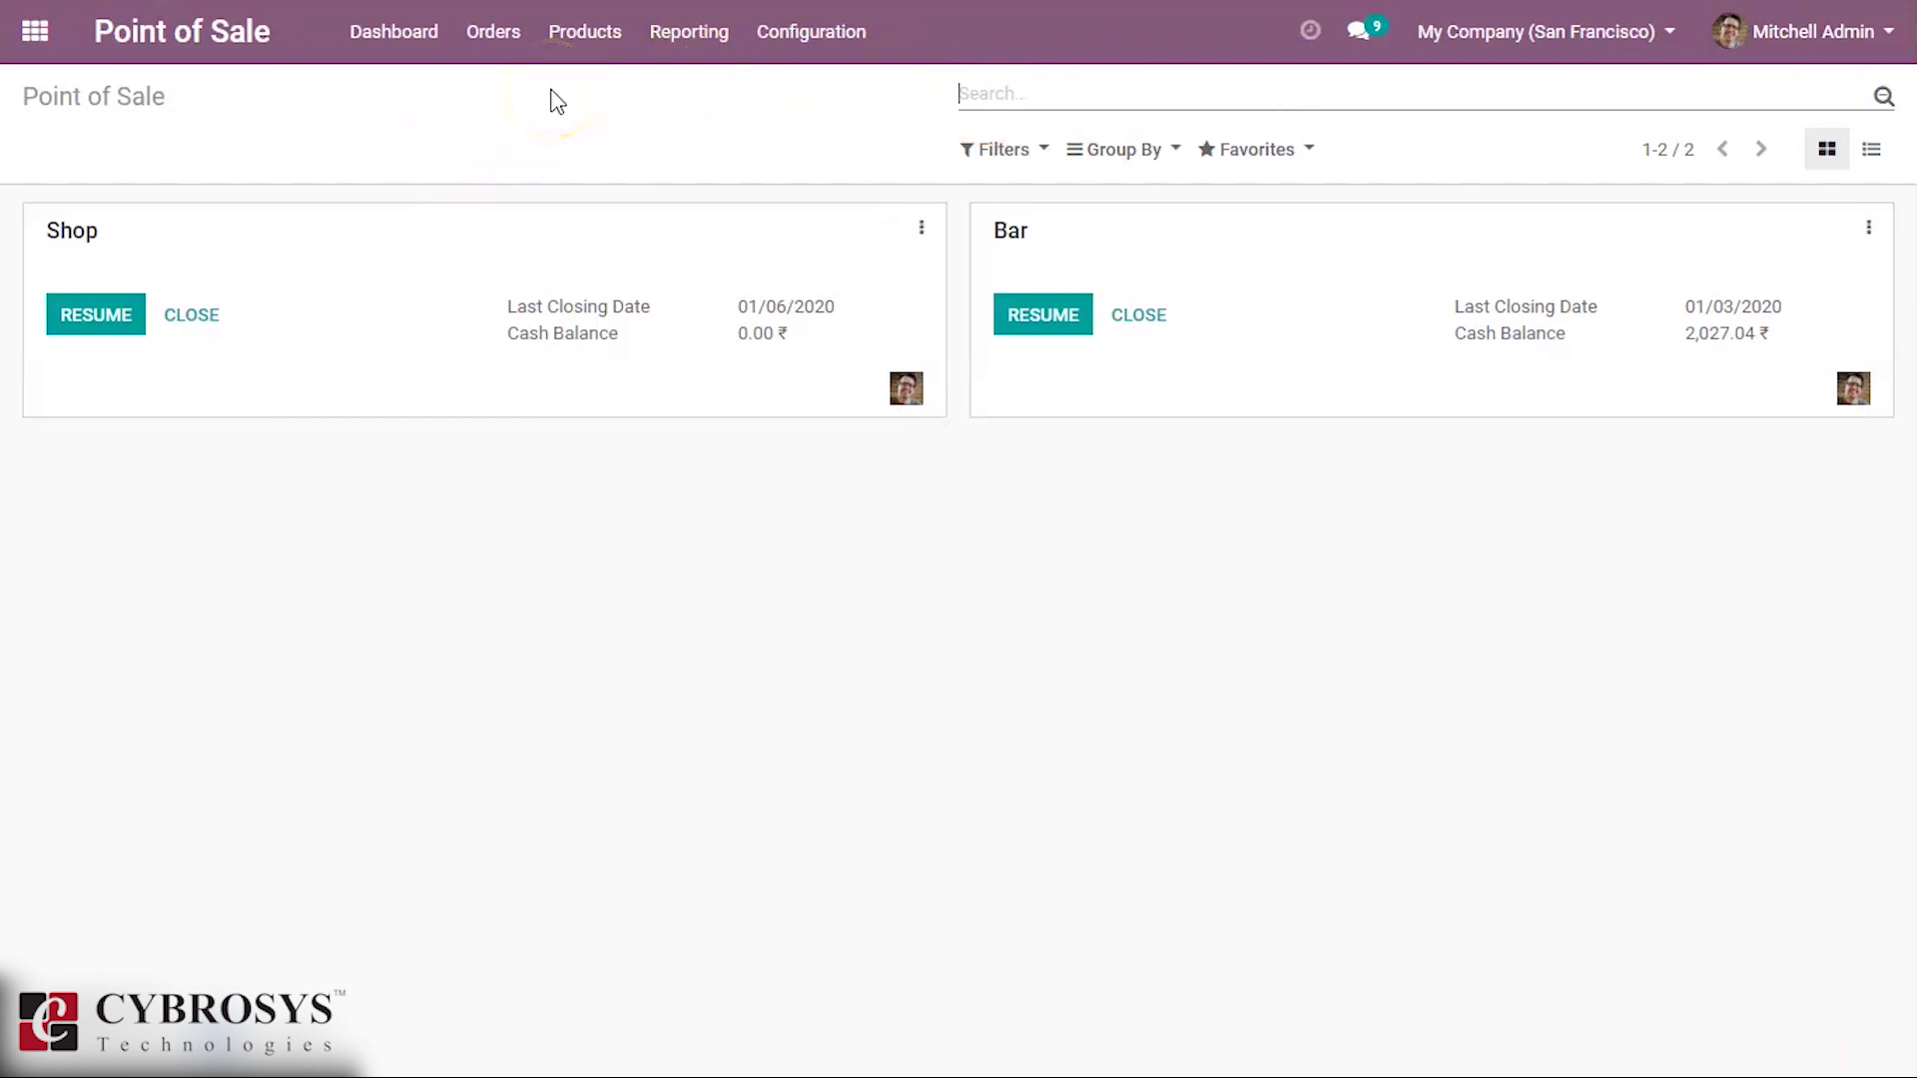
Open the POS Payments list from the Orders menu
left_click(574, 50)
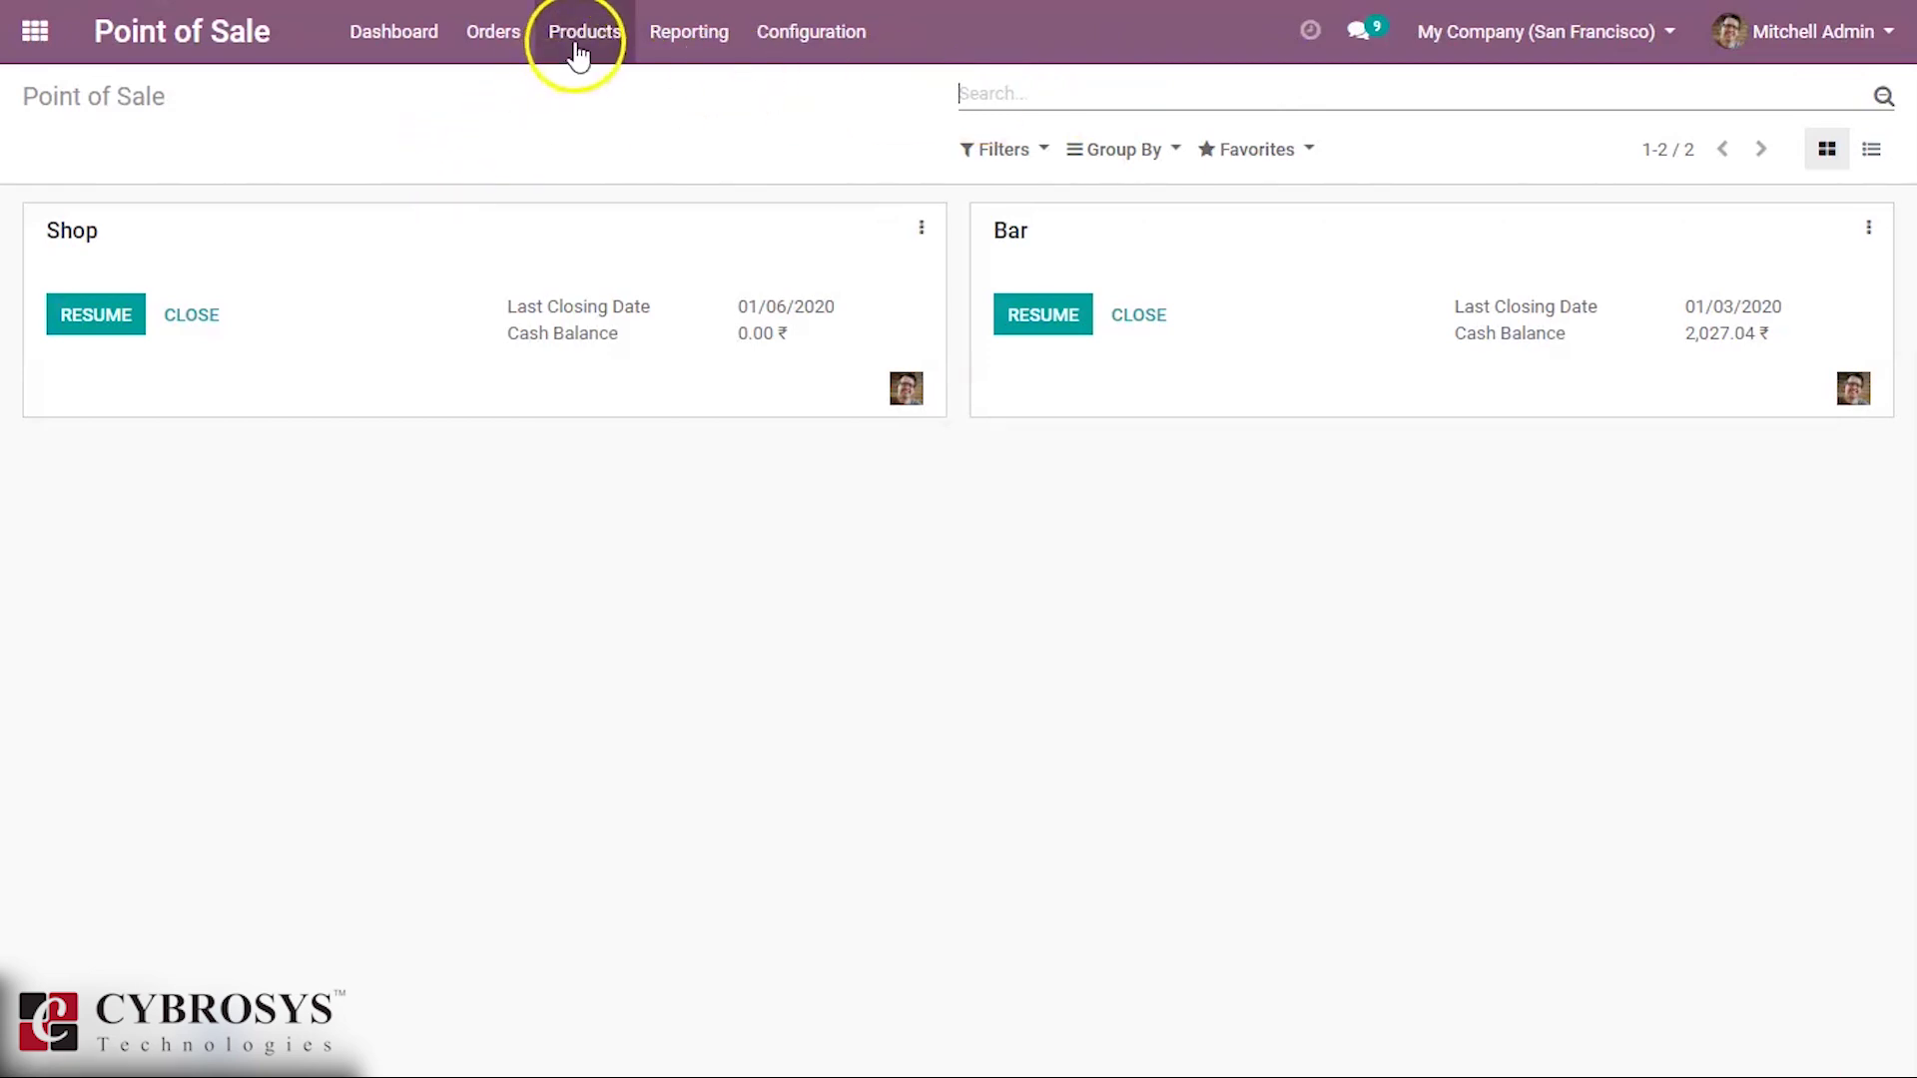
left_click(499, 40)
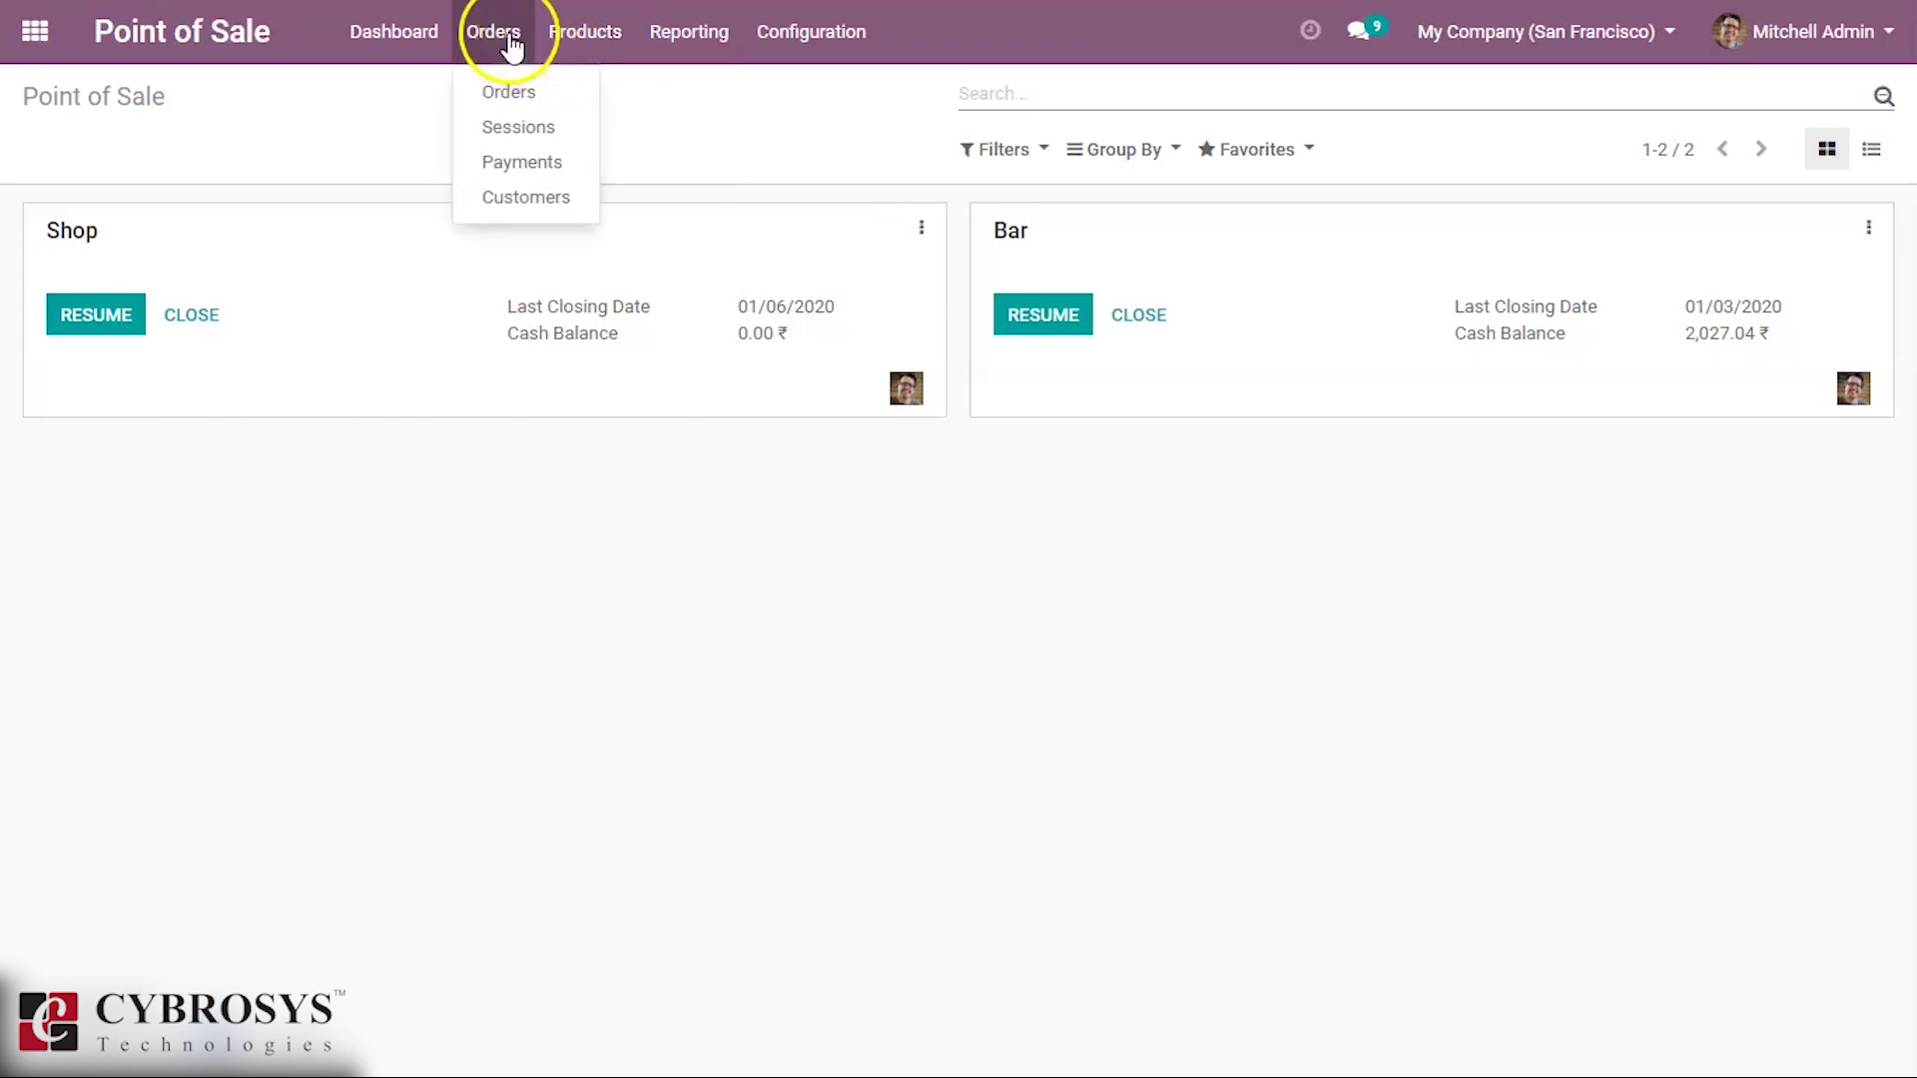
left_click(513, 165)
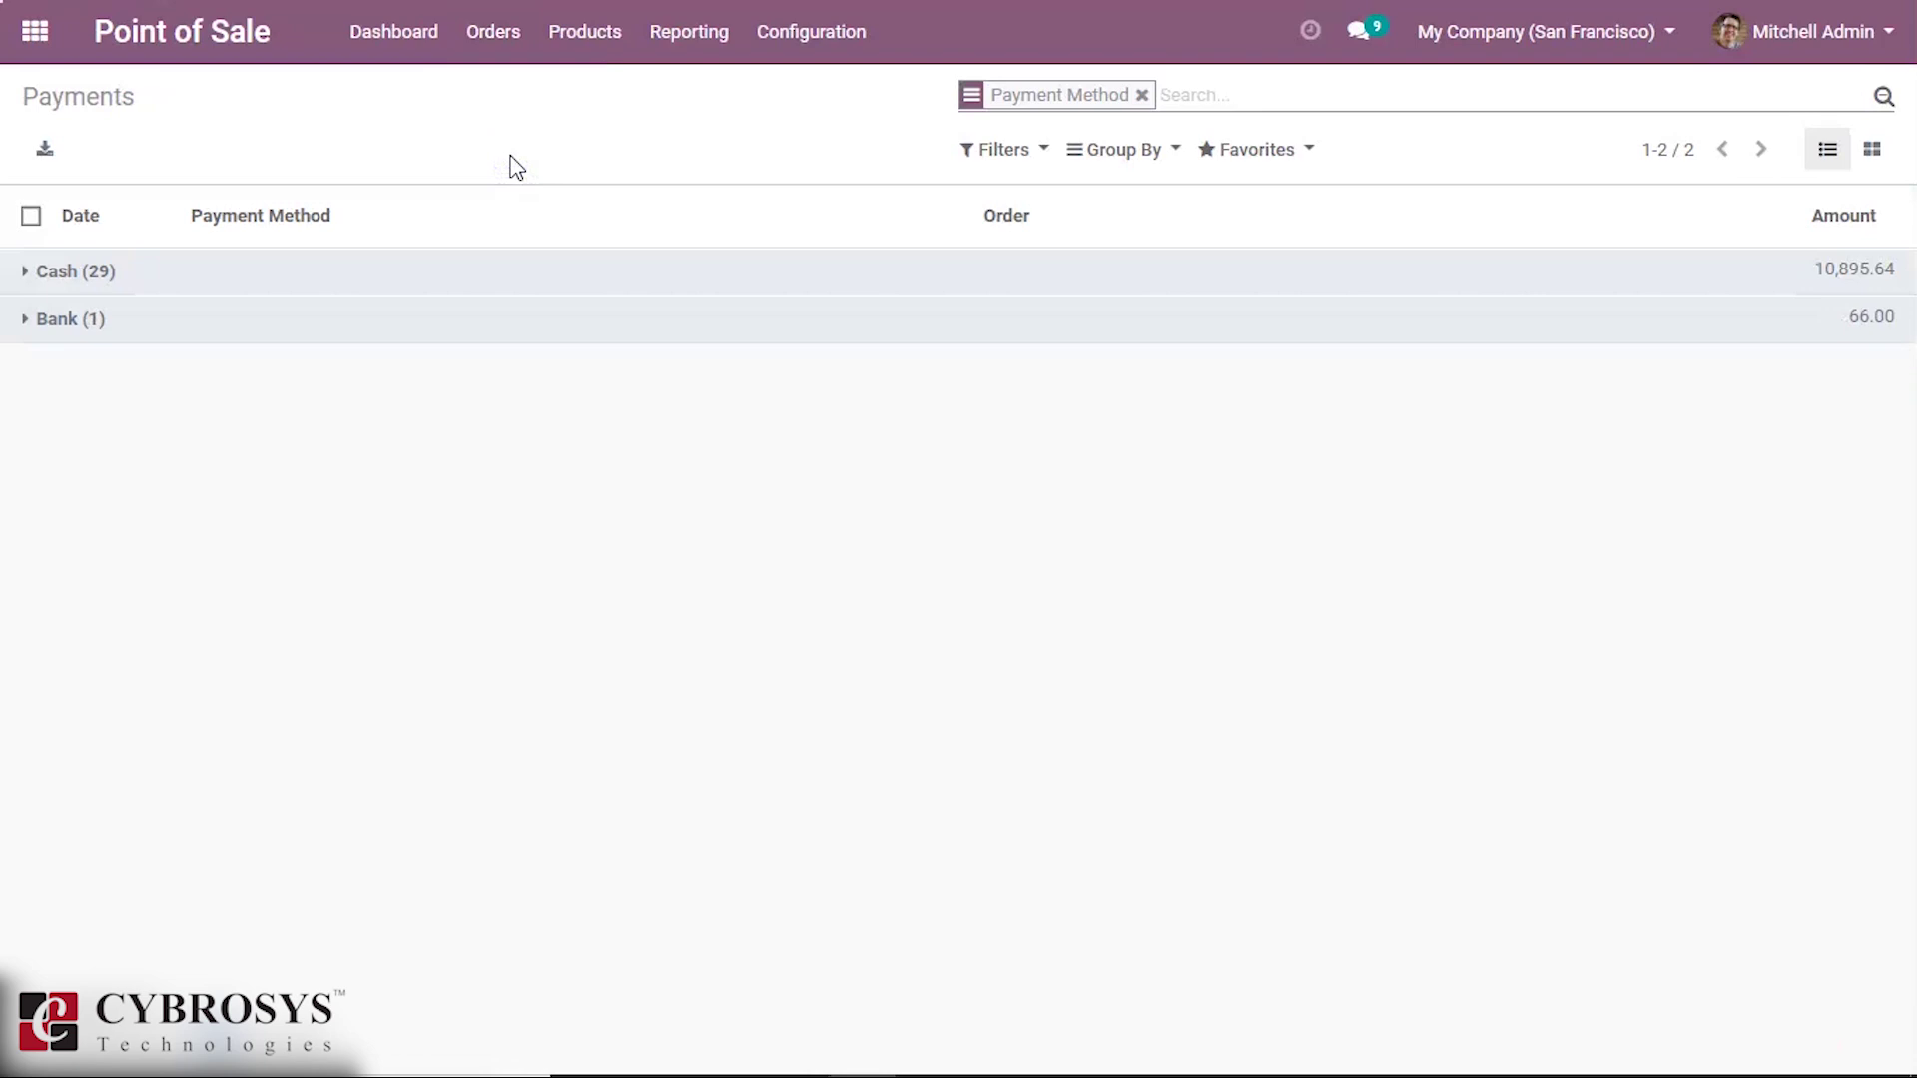
Inspect the 66.00 Bank payment, then expand and collapse the Cash group
left_click(287, 325)
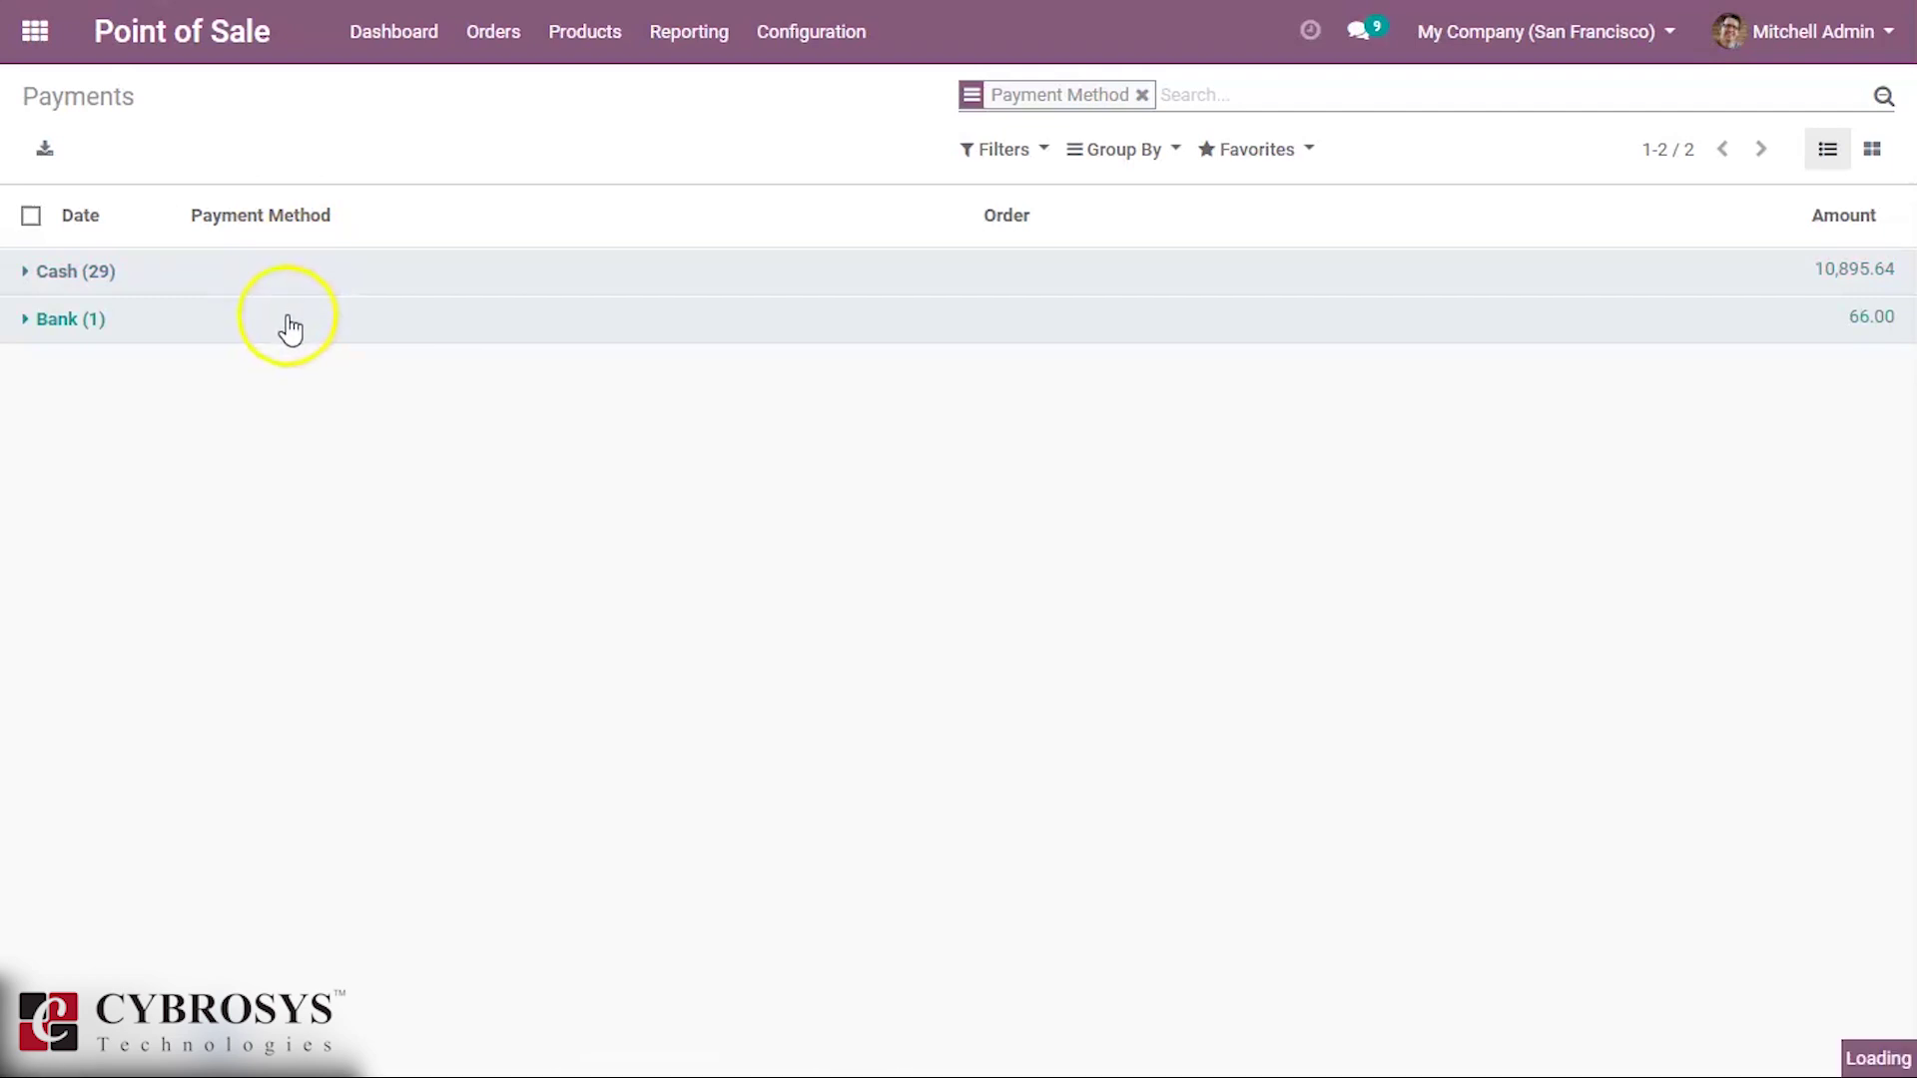
left_click(272, 378)
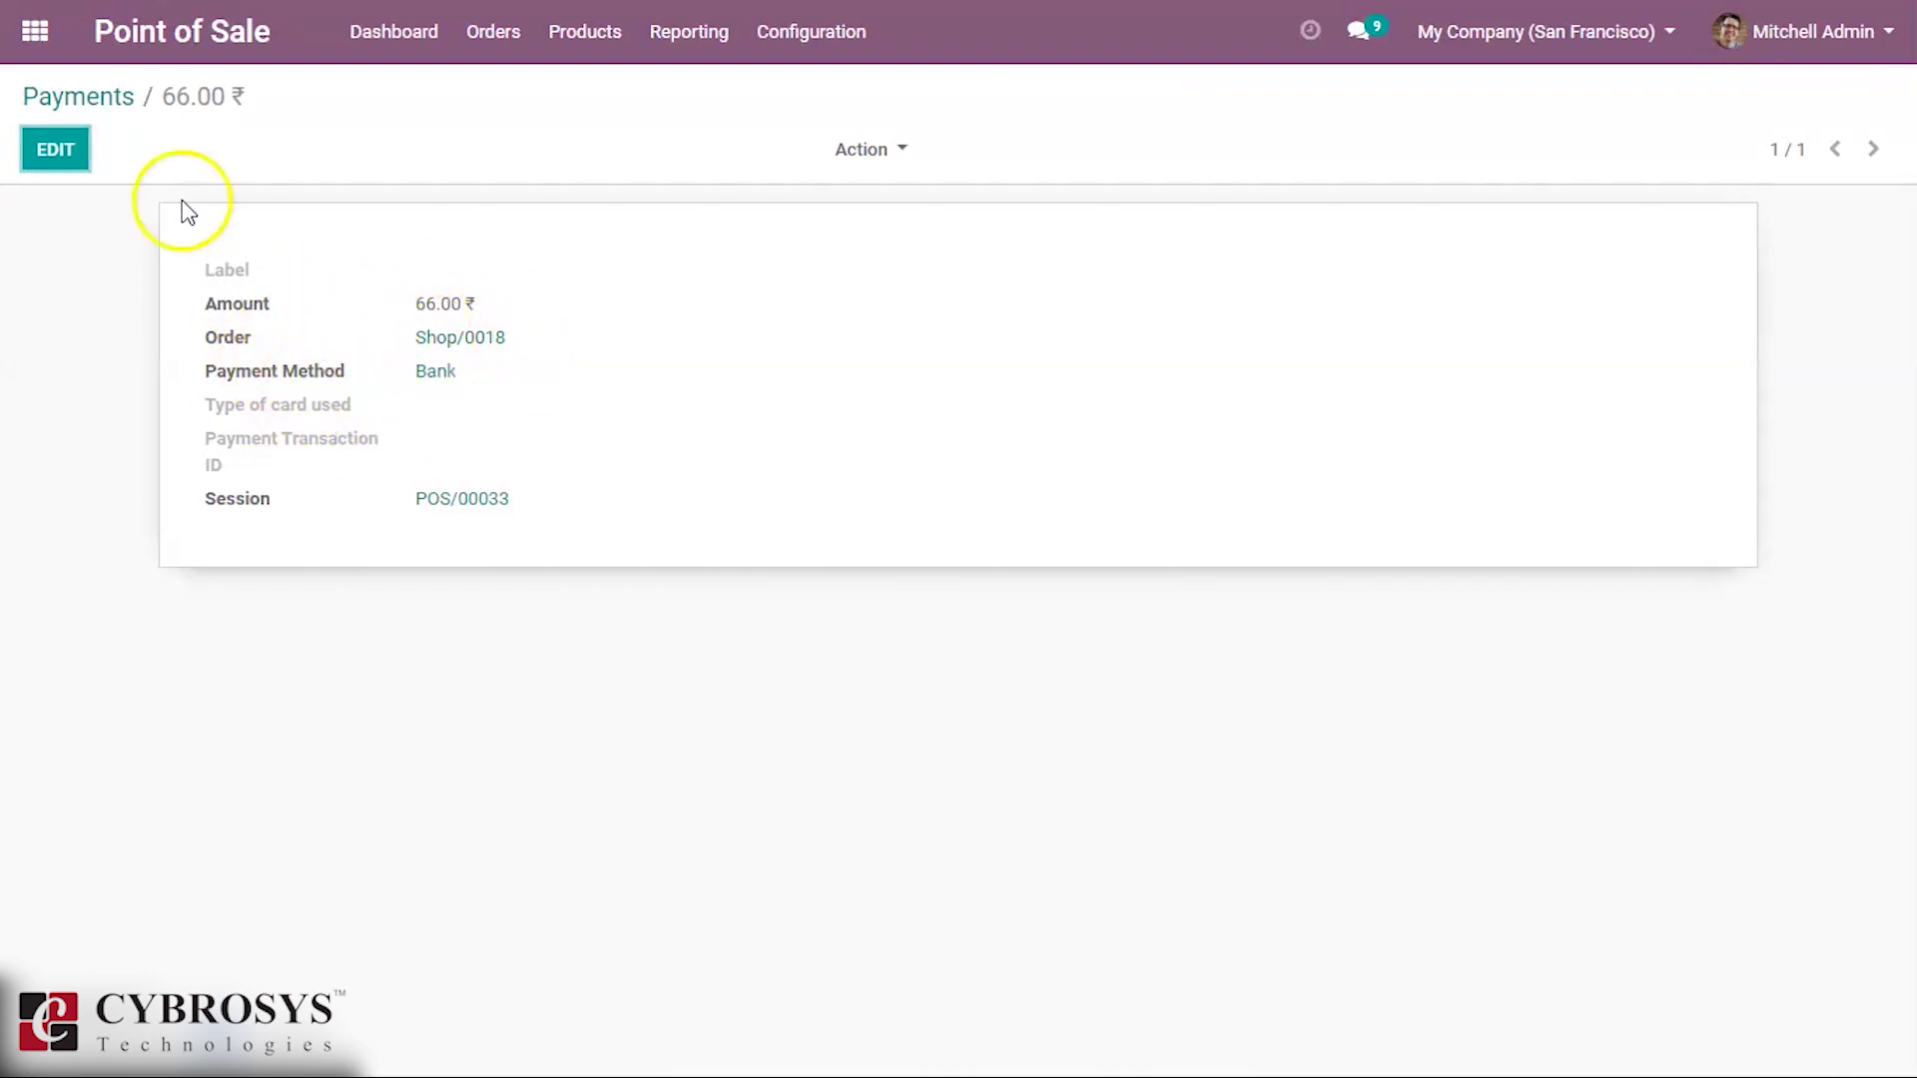
left_click(101, 88)
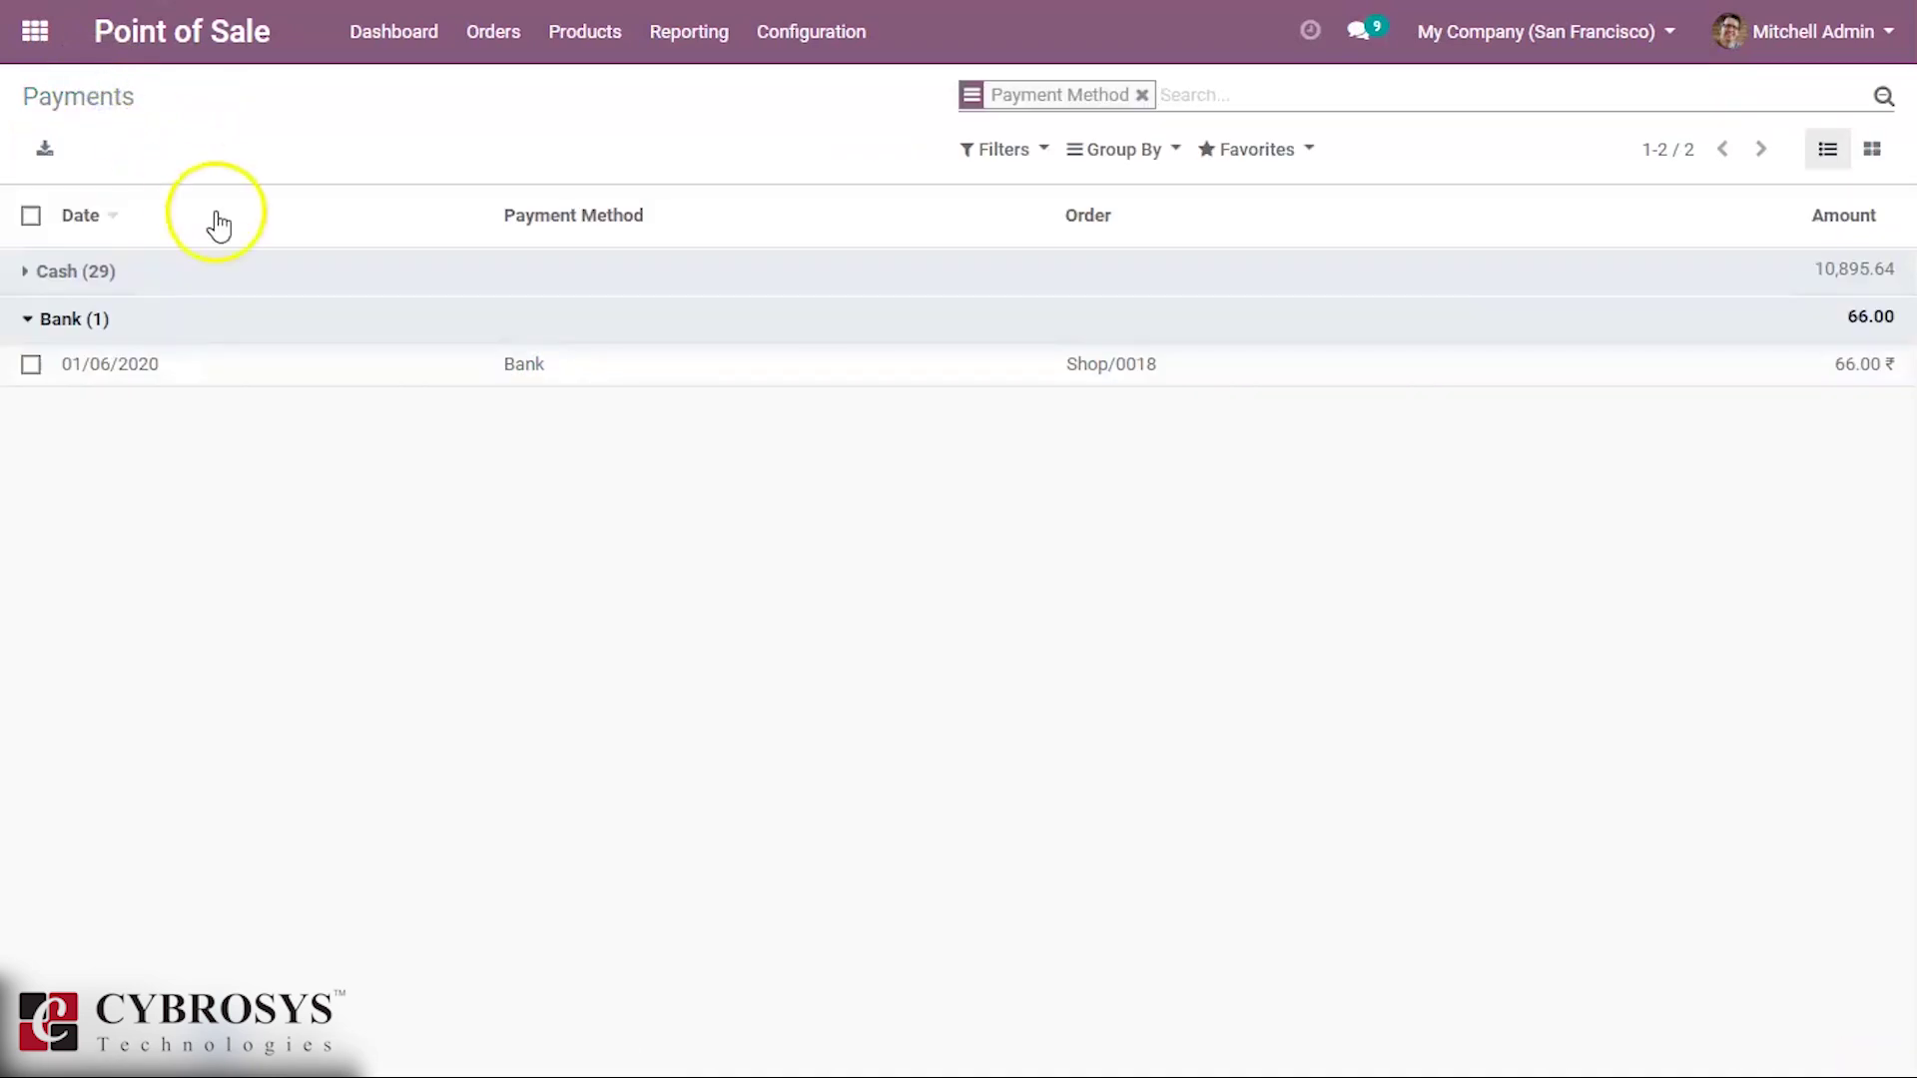
left_click(213, 288)
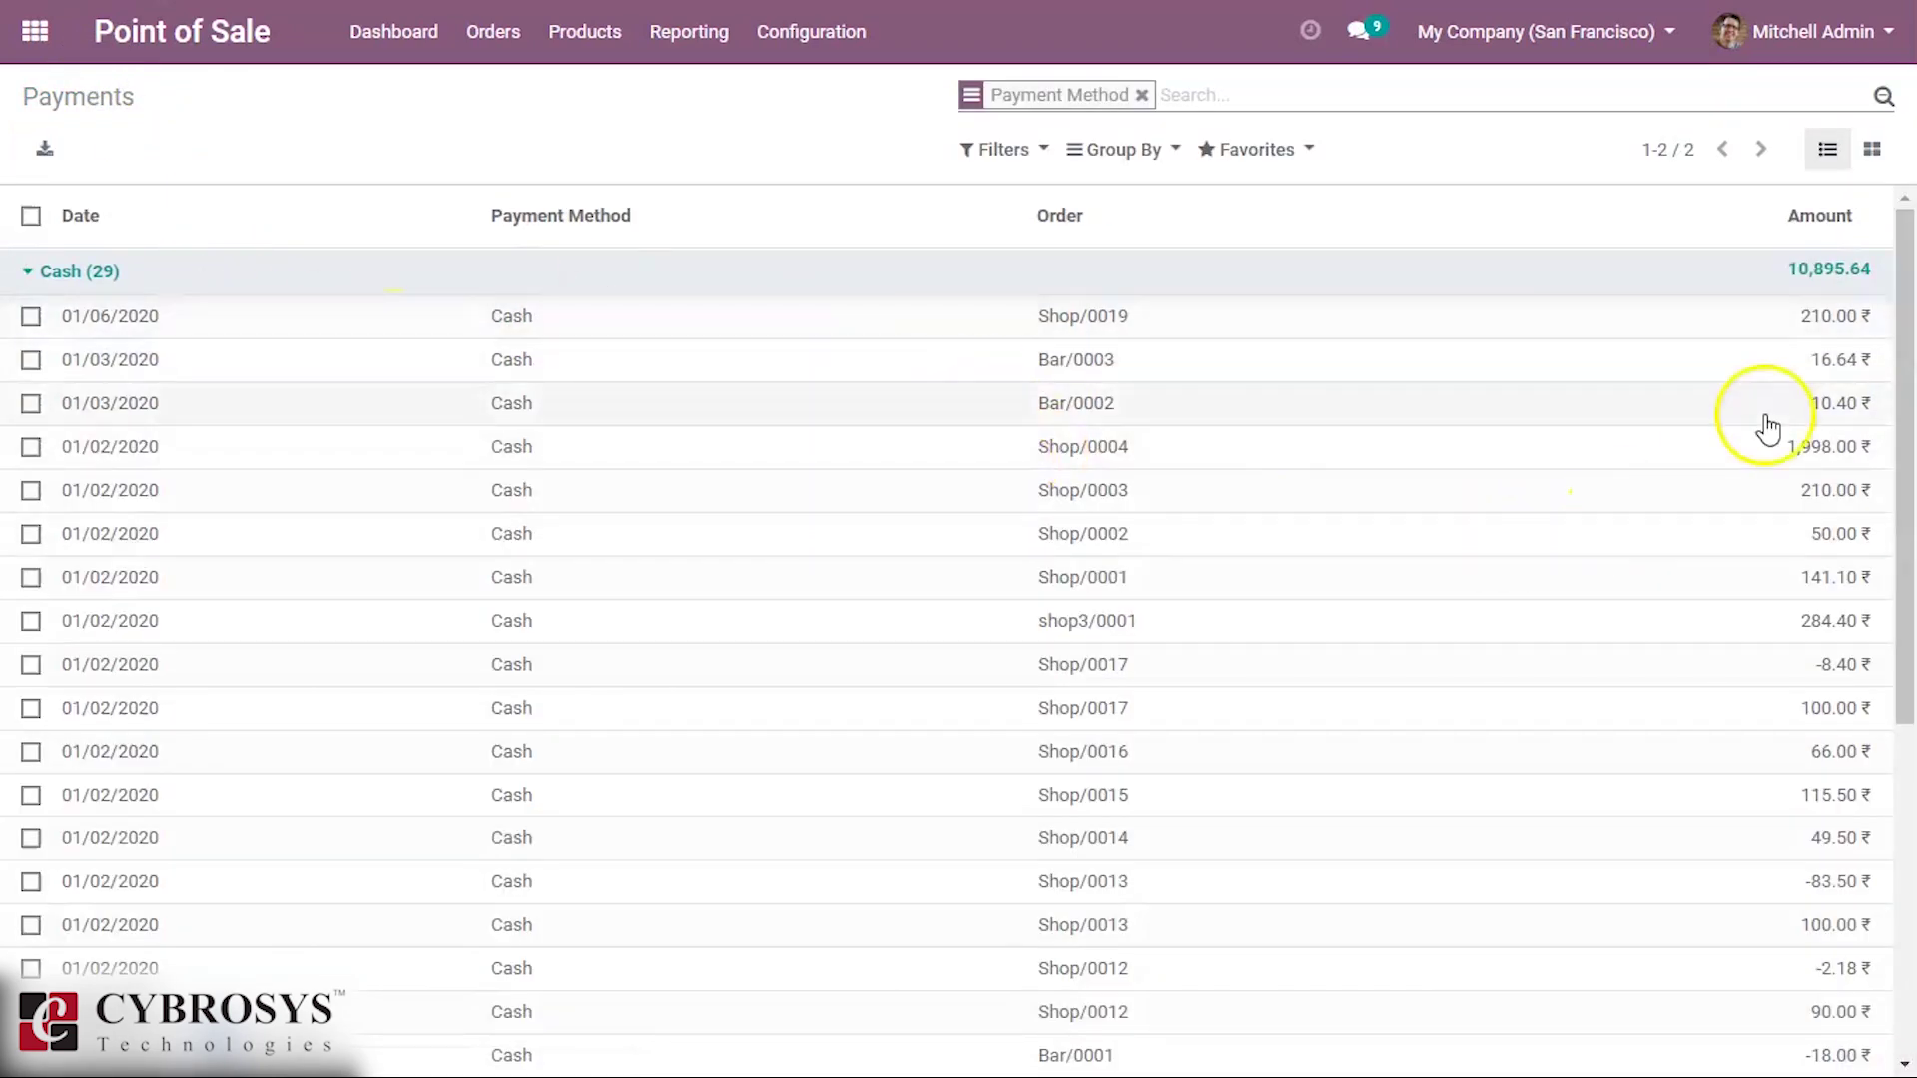
left_click_drag(1897, 420, 1897, 284)
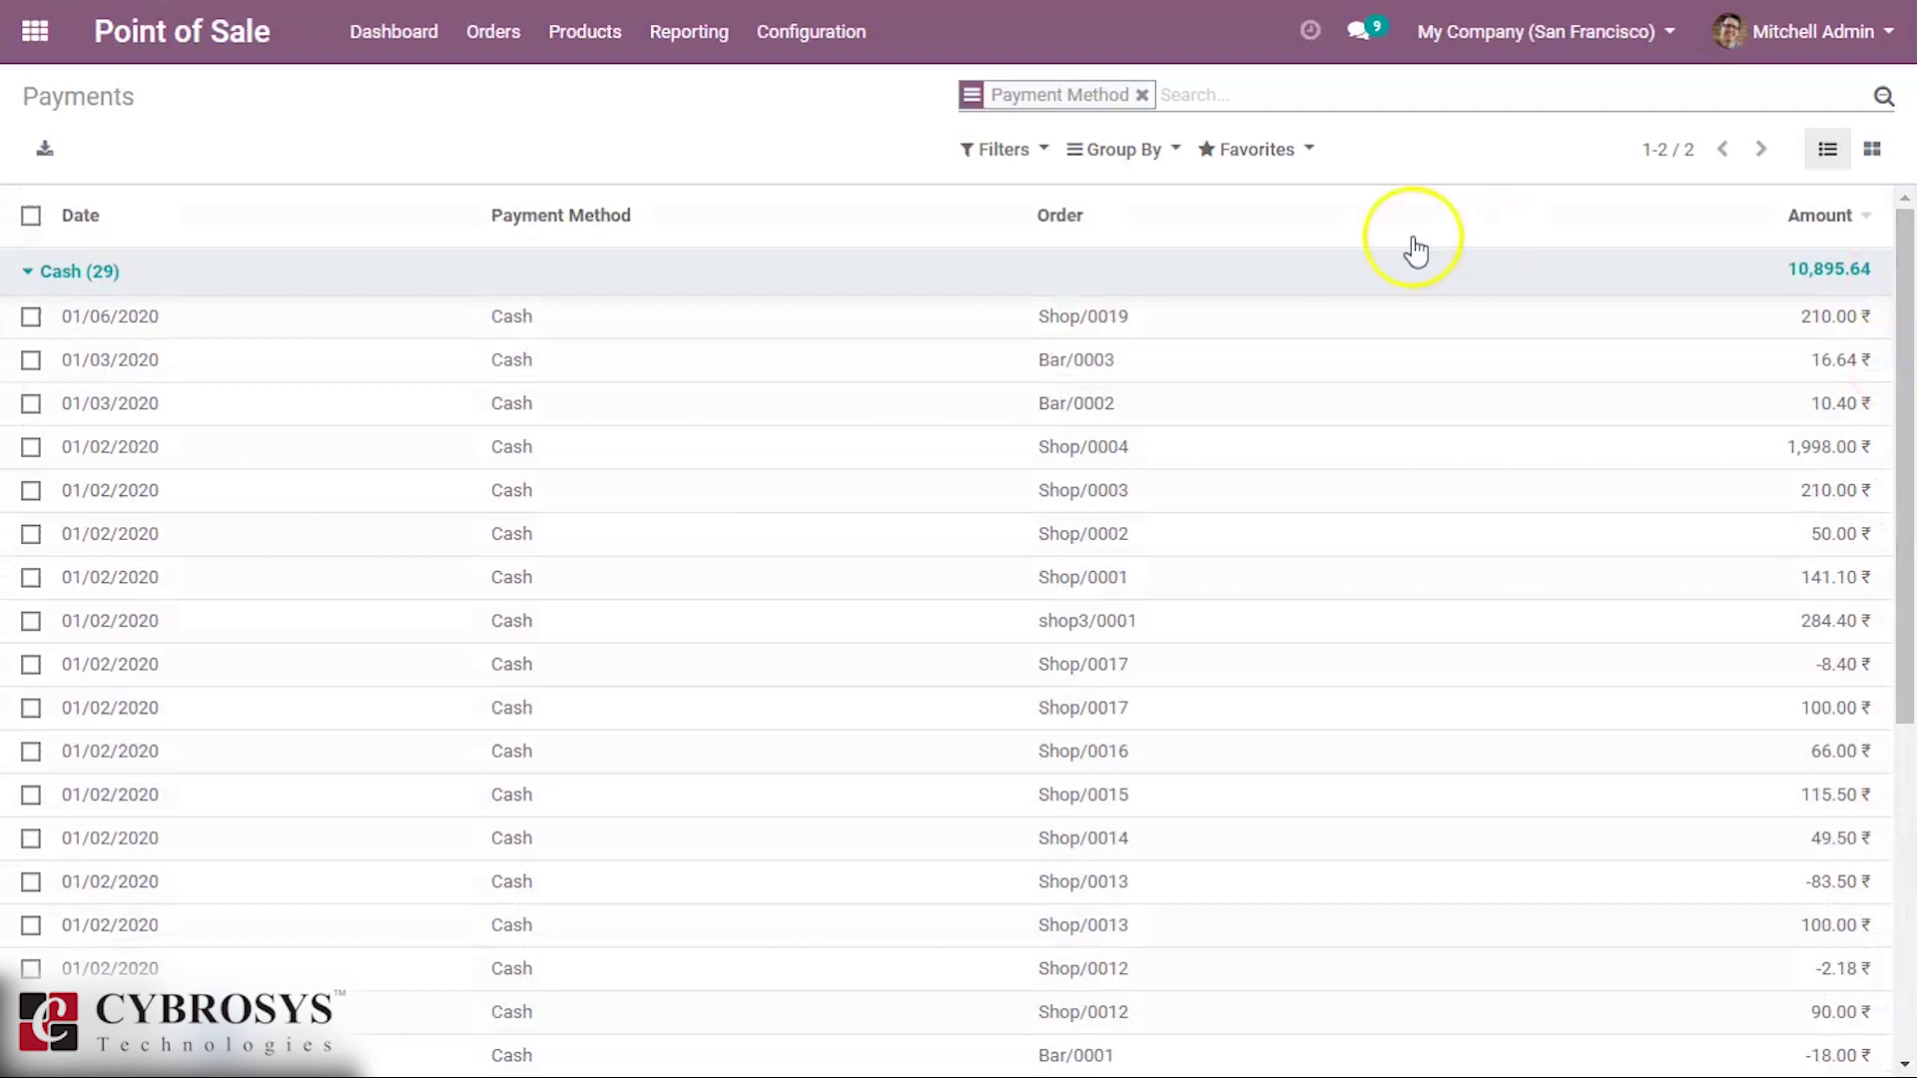
left_click(215, 283)
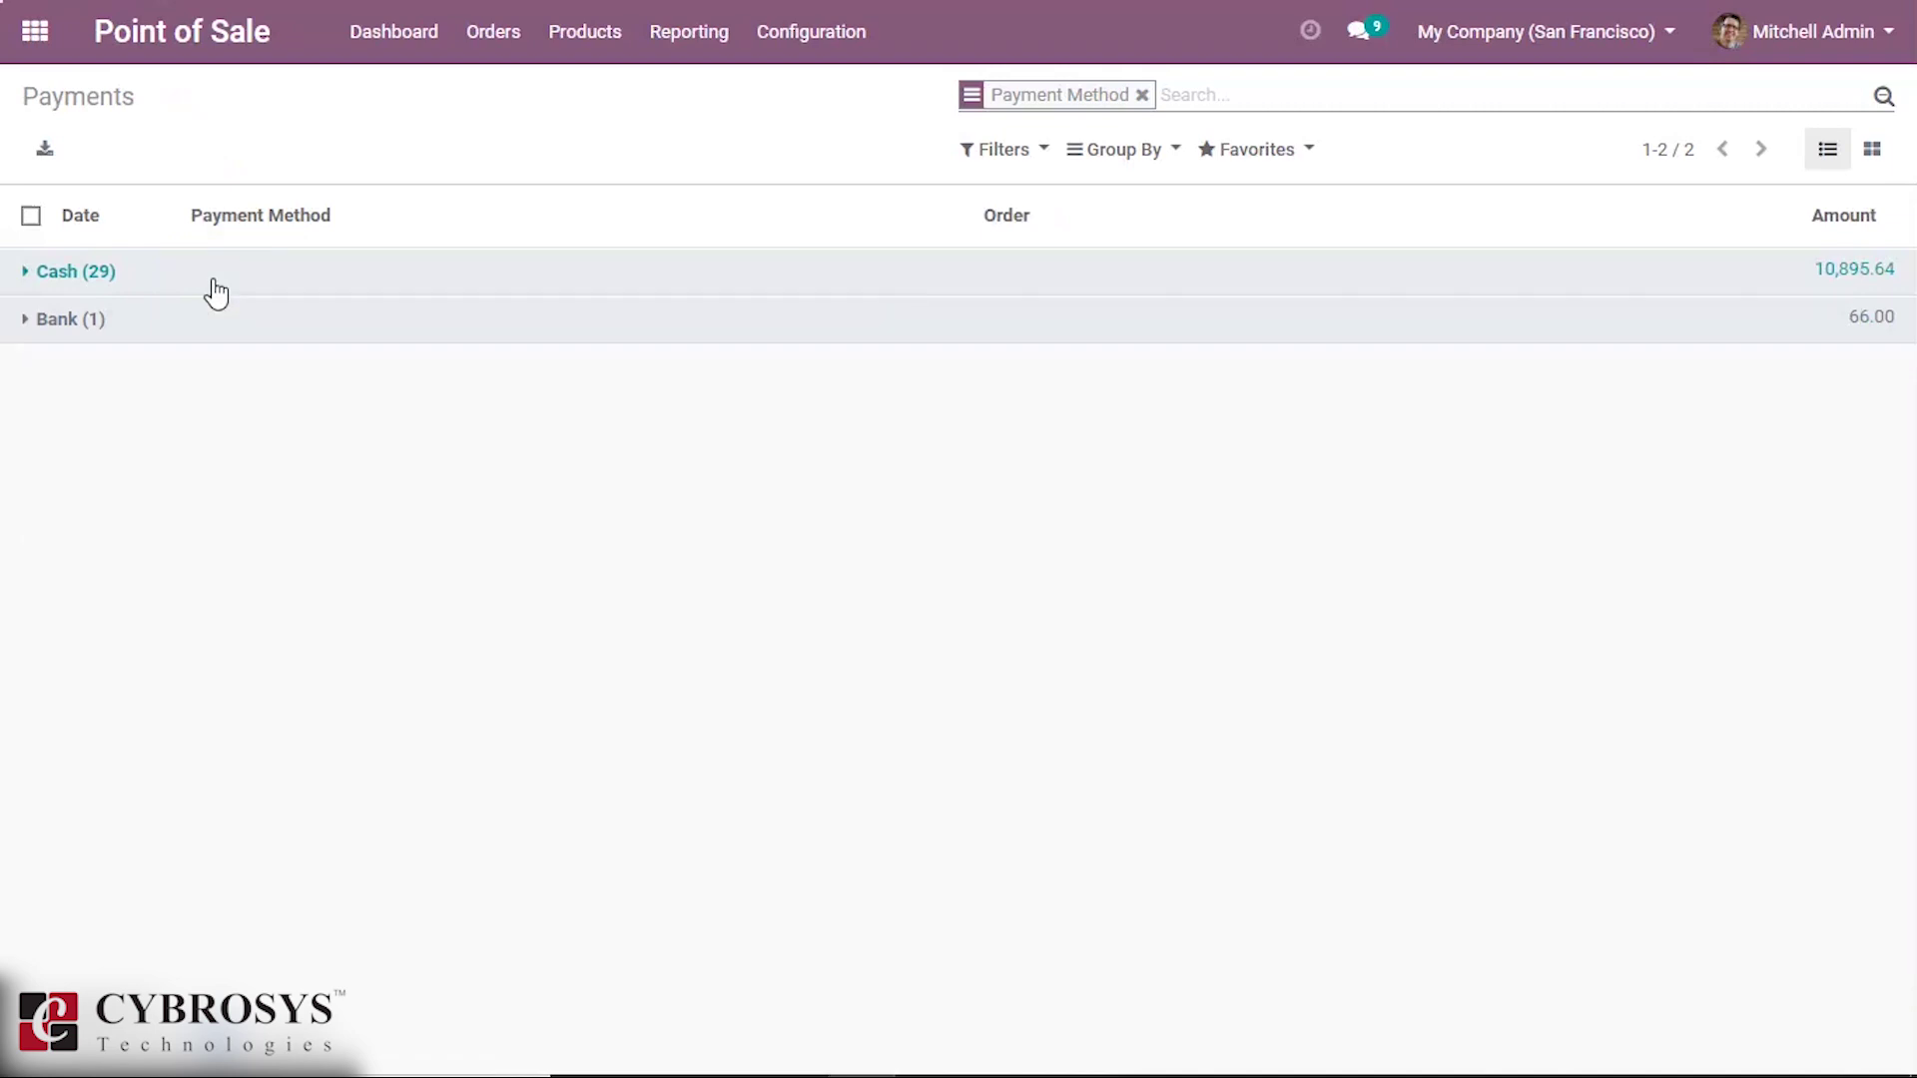
left_click(355, 287)
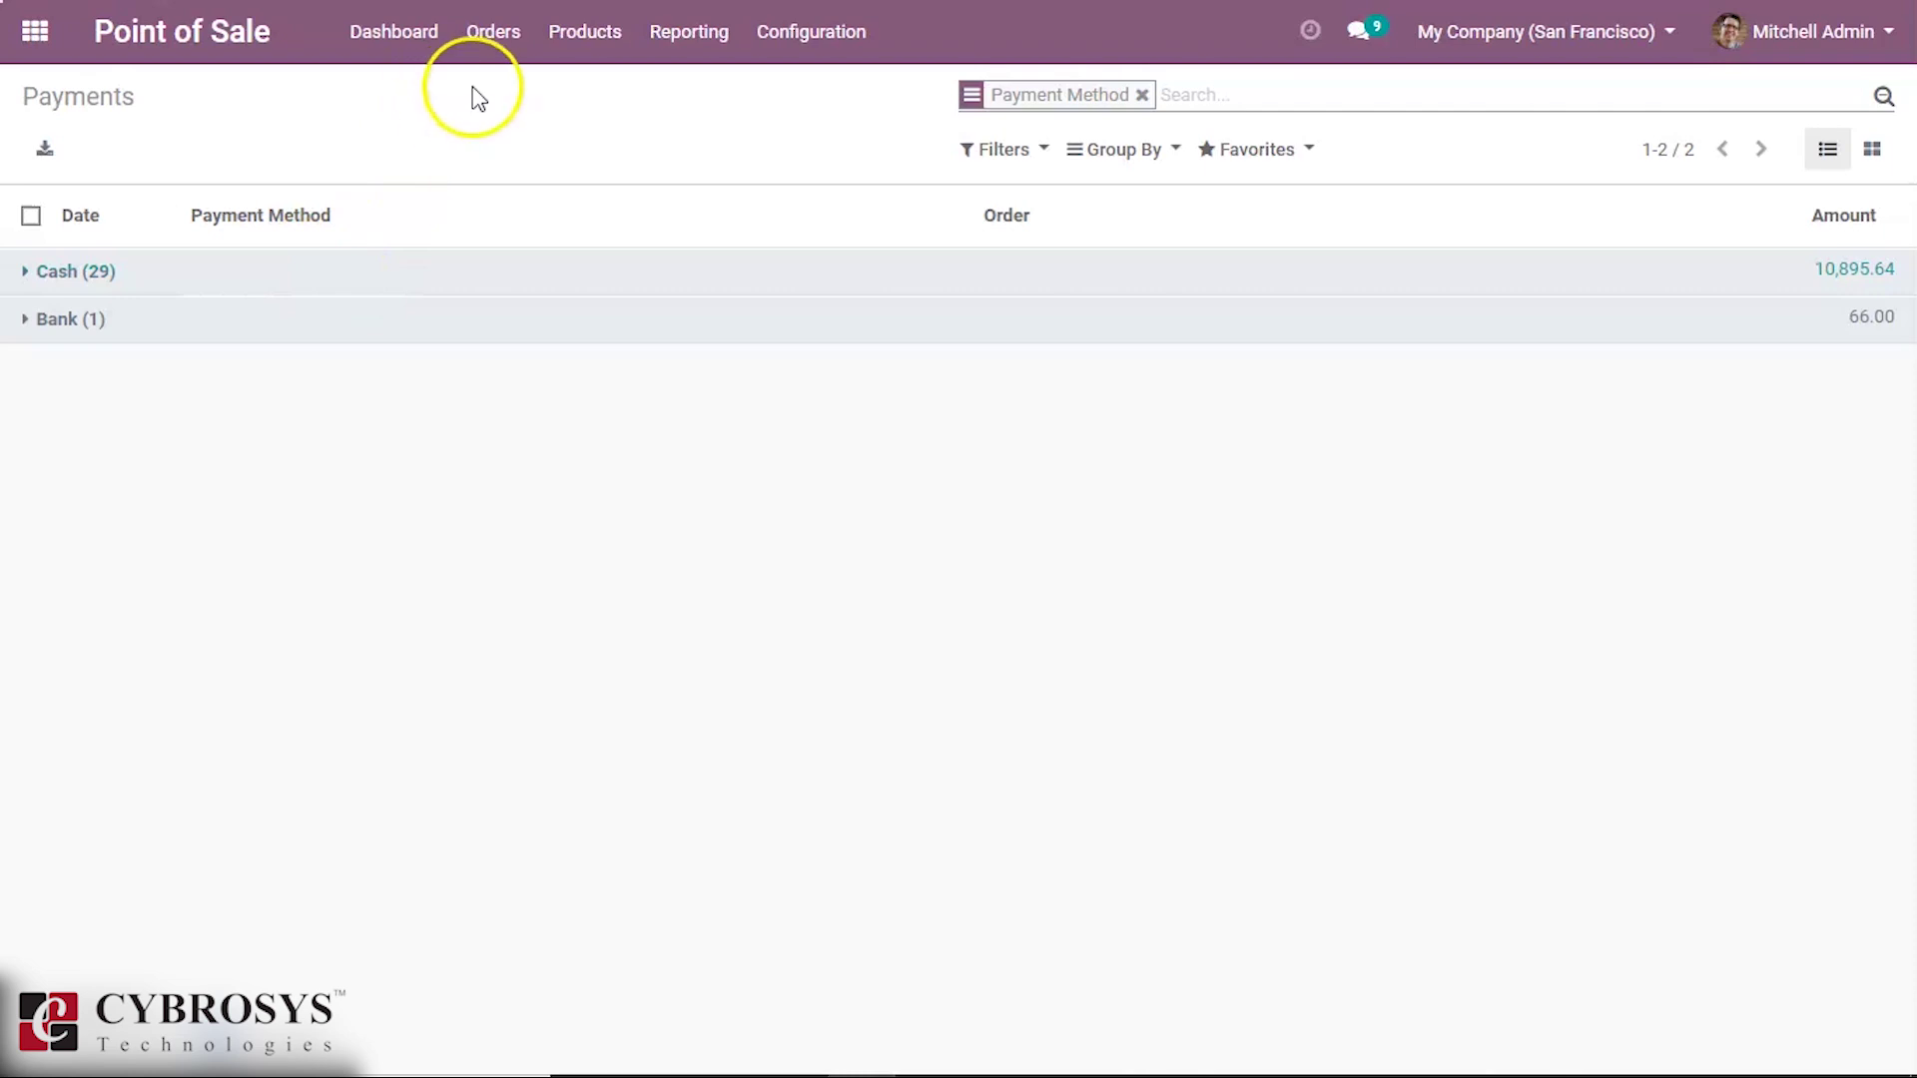